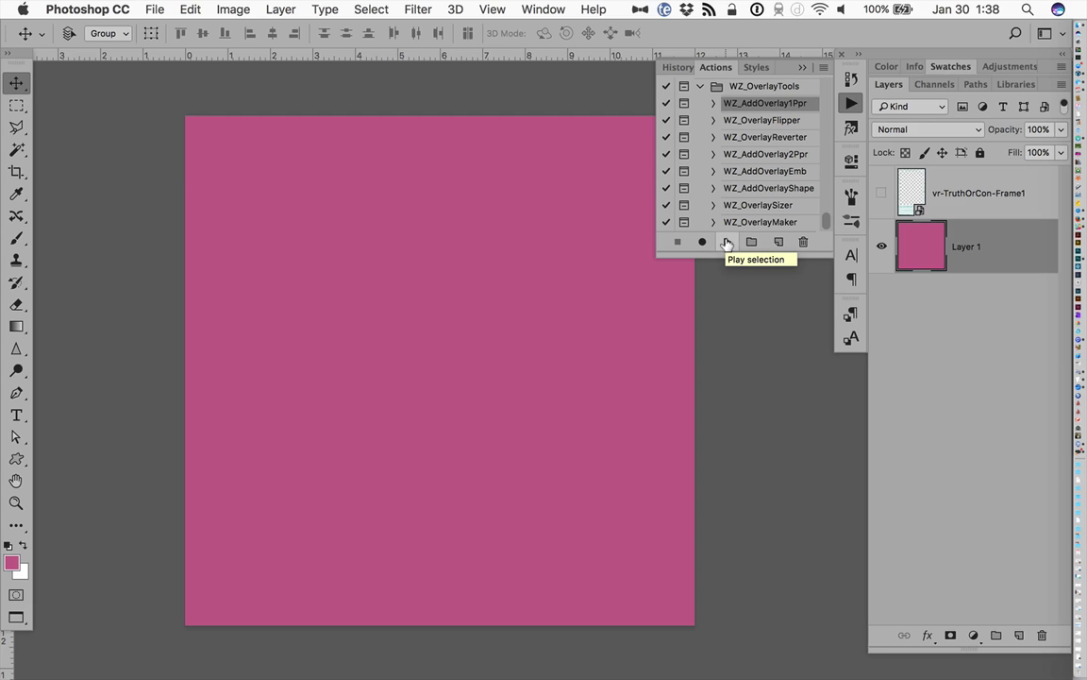
# Run the WZ_AddOverlay1Ppr action on Layer 1, using WZ_BlackTexture.jpg as the overlay.
pyautogui.click(727, 243)
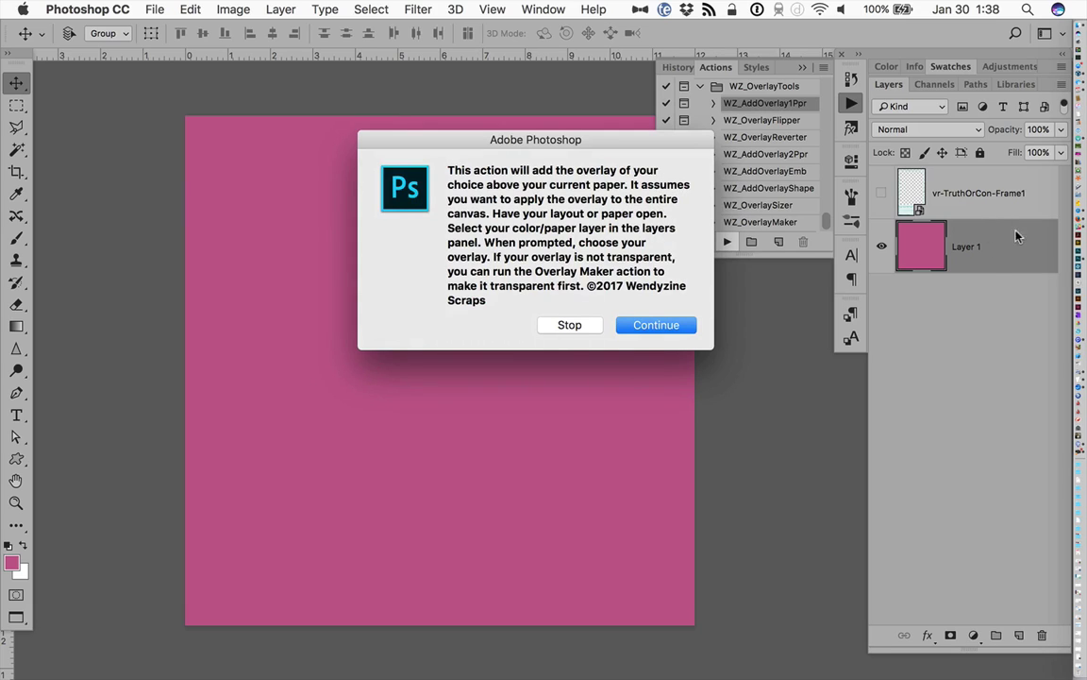
pyautogui.click(670, 327)
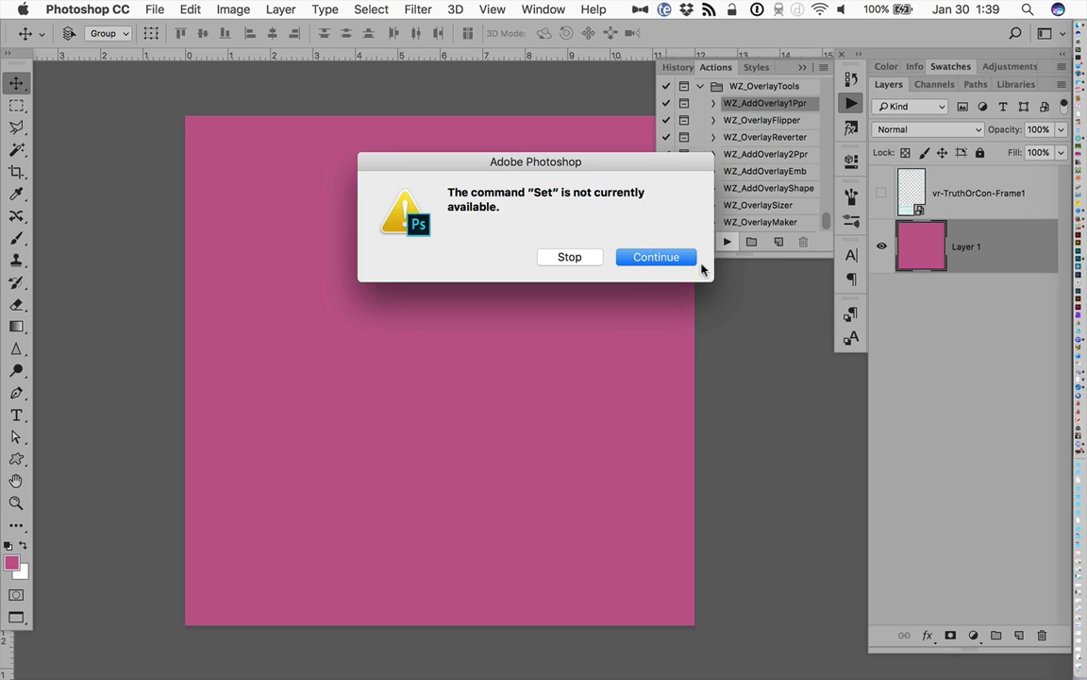
pyautogui.click(659, 262)
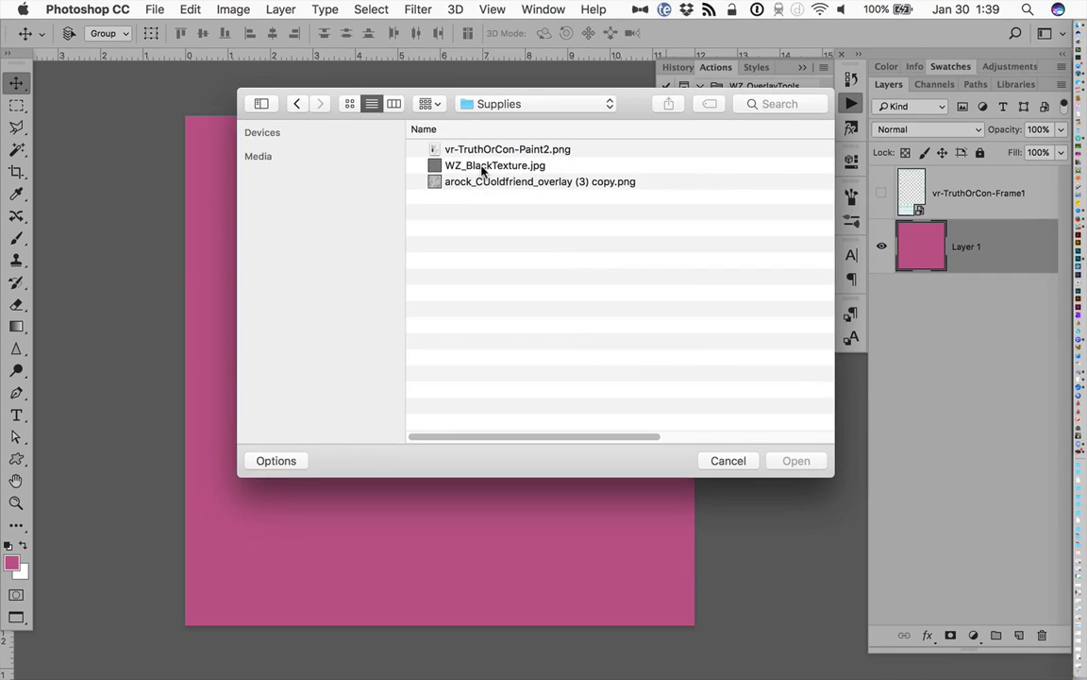
pyautogui.click(506, 167)
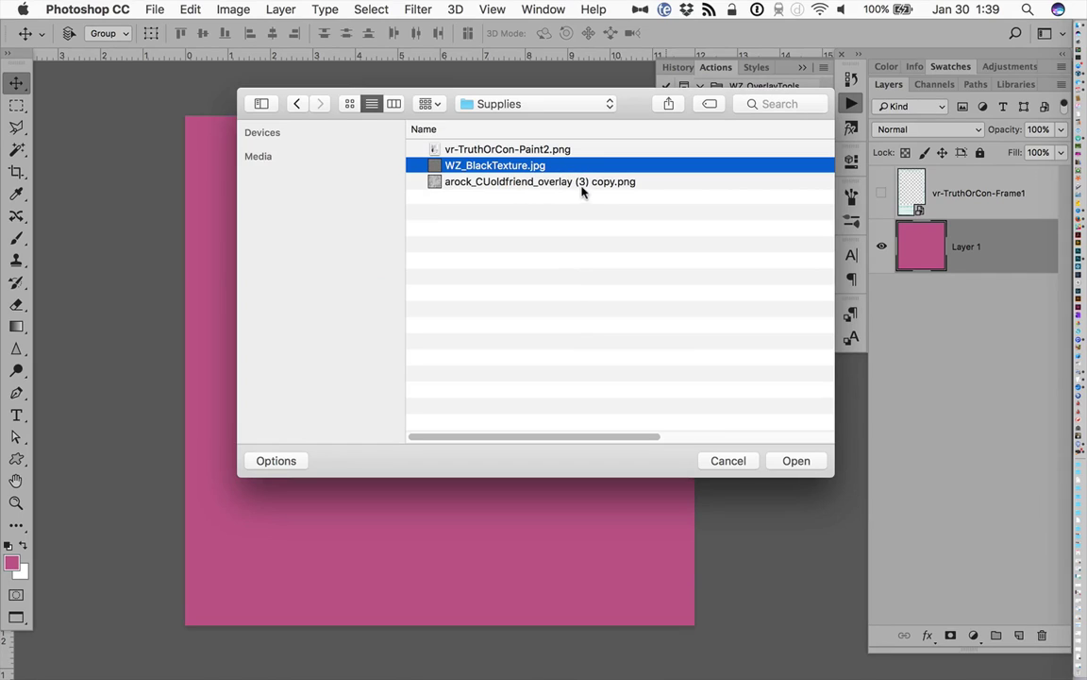
pyautogui.click(796, 460)
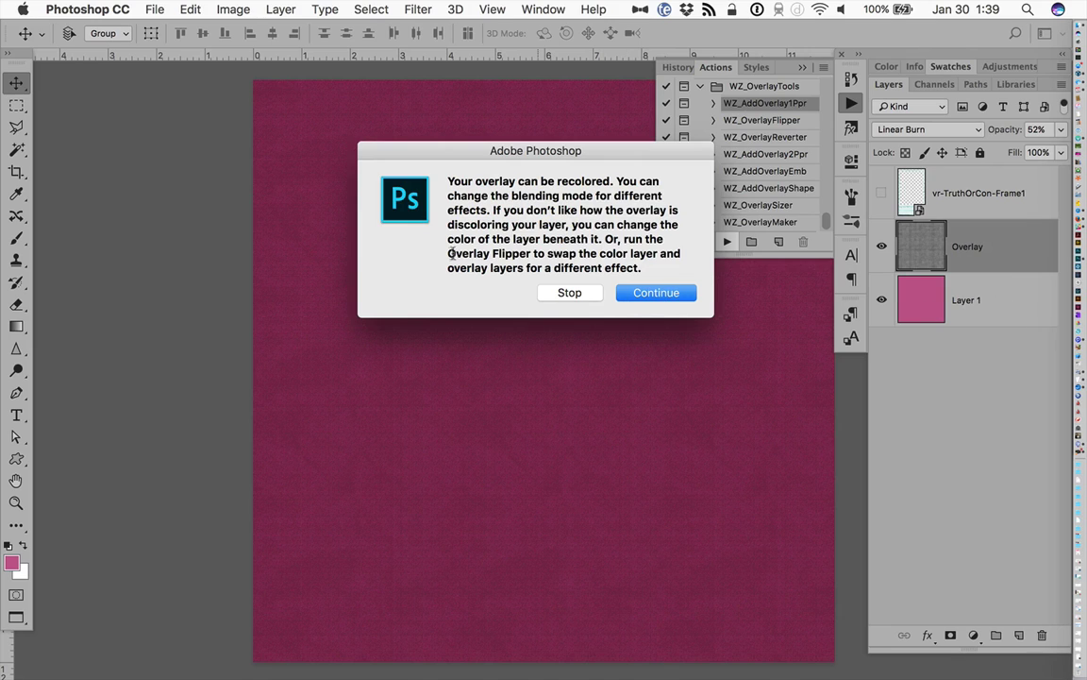
pyautogui.click(654, 294)
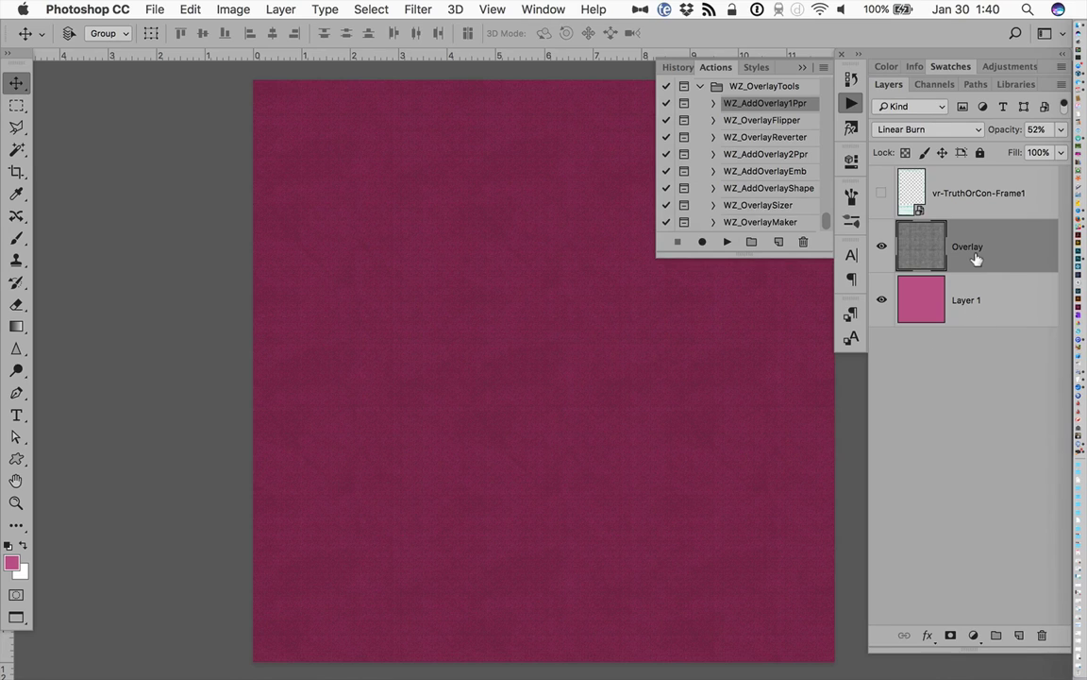
# Set the foreground colour to dark magenta 801742 and fill Layer 1 with it.
pyautogui.click(12, 564)
pyautogui.click(501, 304)
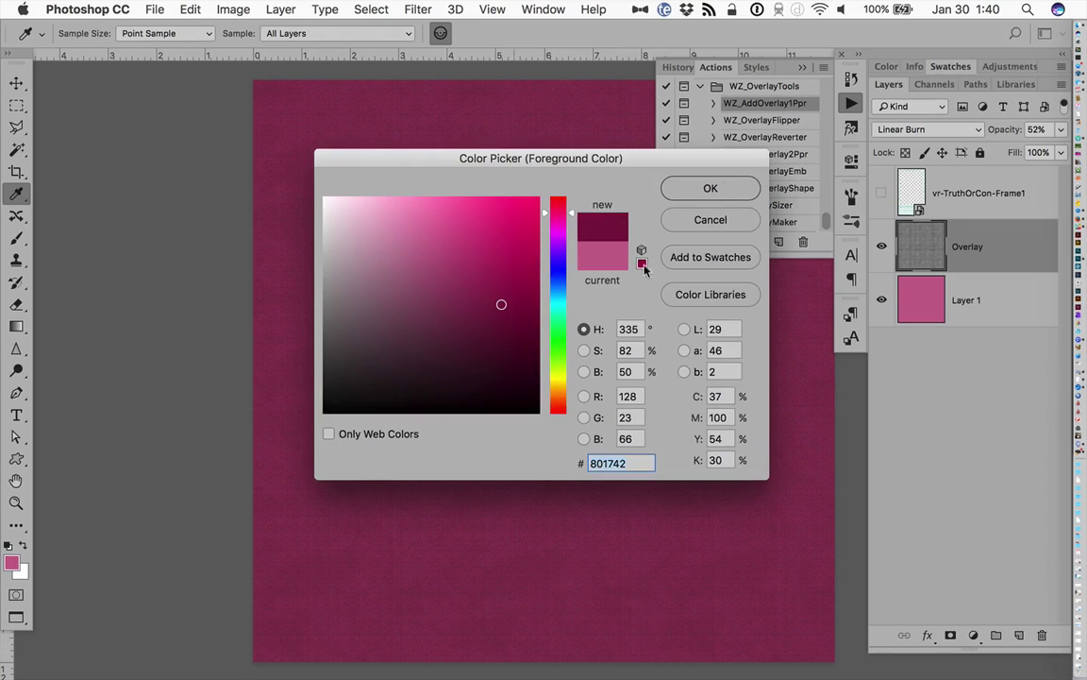
pyautogui.click(709, 188)
pyautogui.press('v')
pyautogui.click(1004, 311)
pyautogui.hotkey('alt', 'BackSpace')
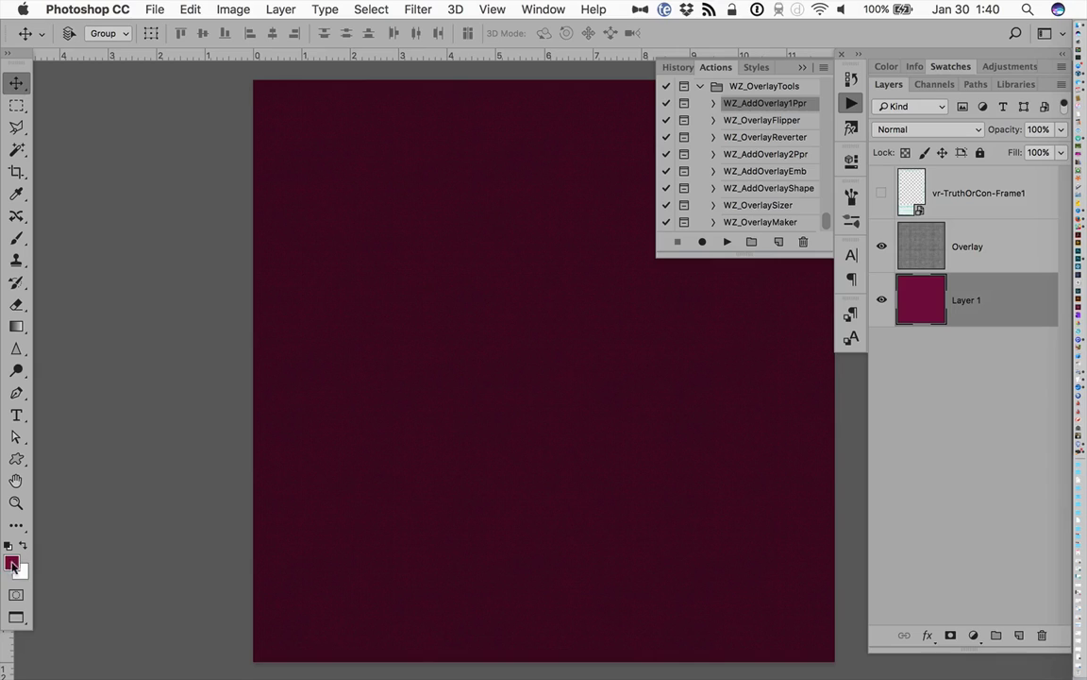
# Compare the paper with and without the Overlay layer by toggling that layer's visibility.
pyautogui.click(881, 248)
pyautogui.click(881, 249)
pyautogui.click(1027, 247)
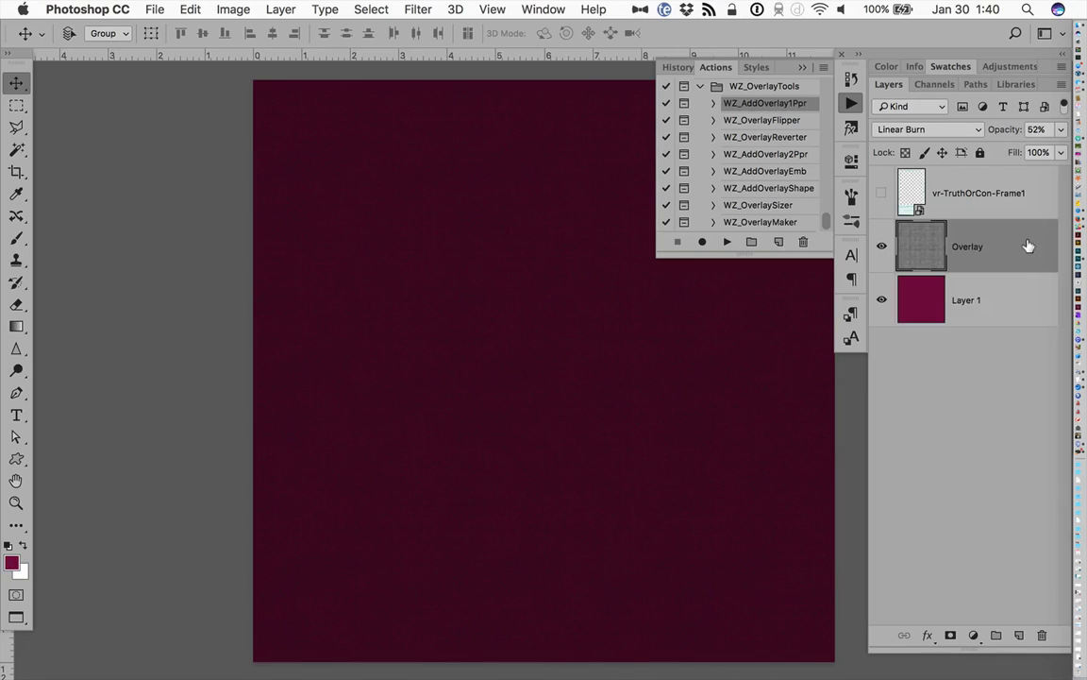
pyautogui.click(881, 247)
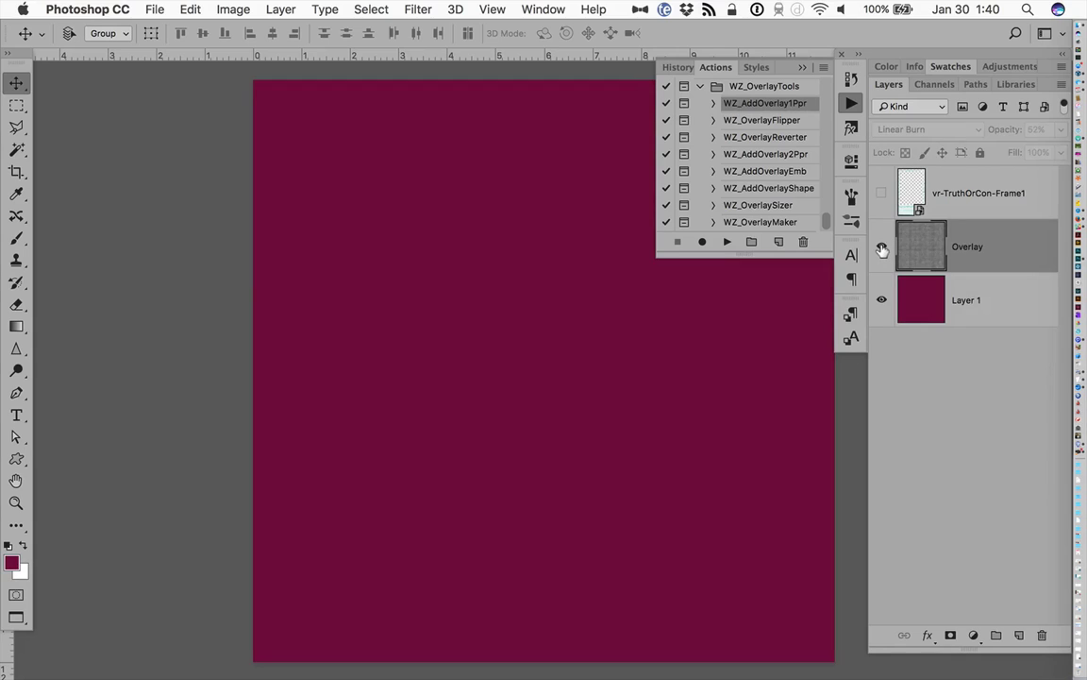
pyautogui.click(881, 248)
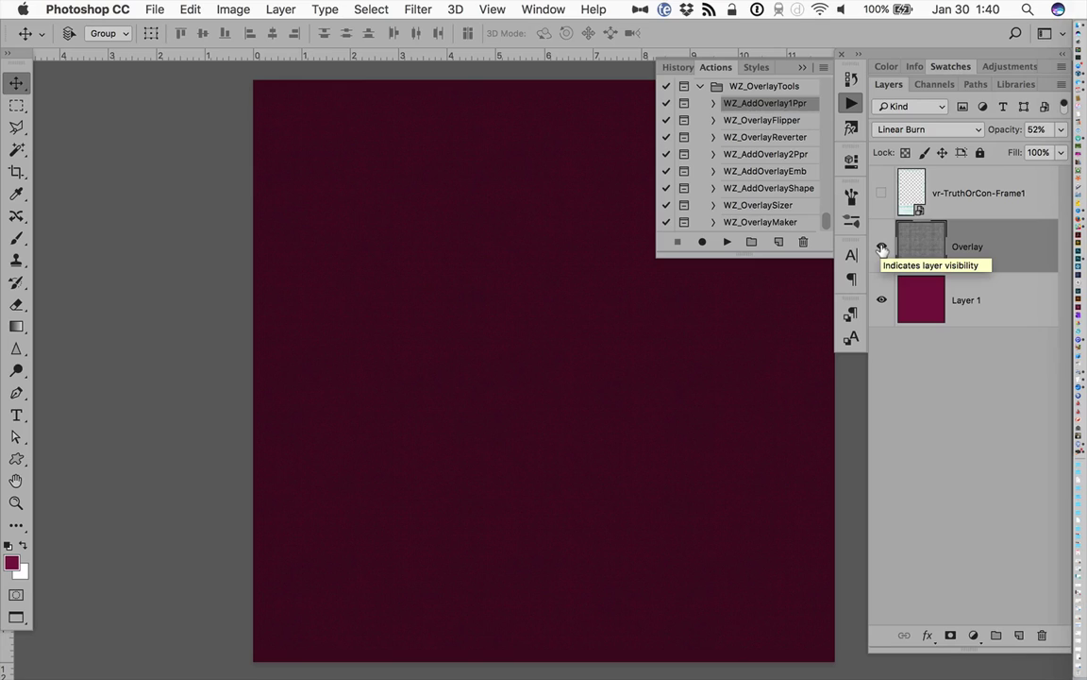
# Set the foreground colour to the brighter magenta ab215a and fill Layer 1 with it.
pyautogui.click(11, 564)
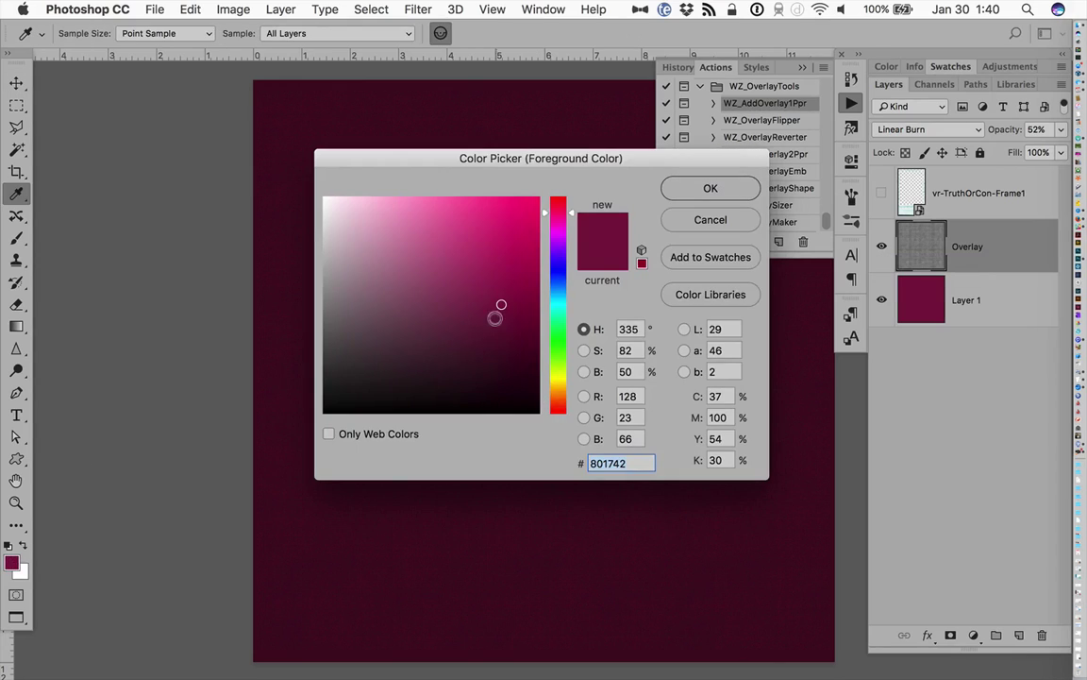
pyautogui.click(464, 284)
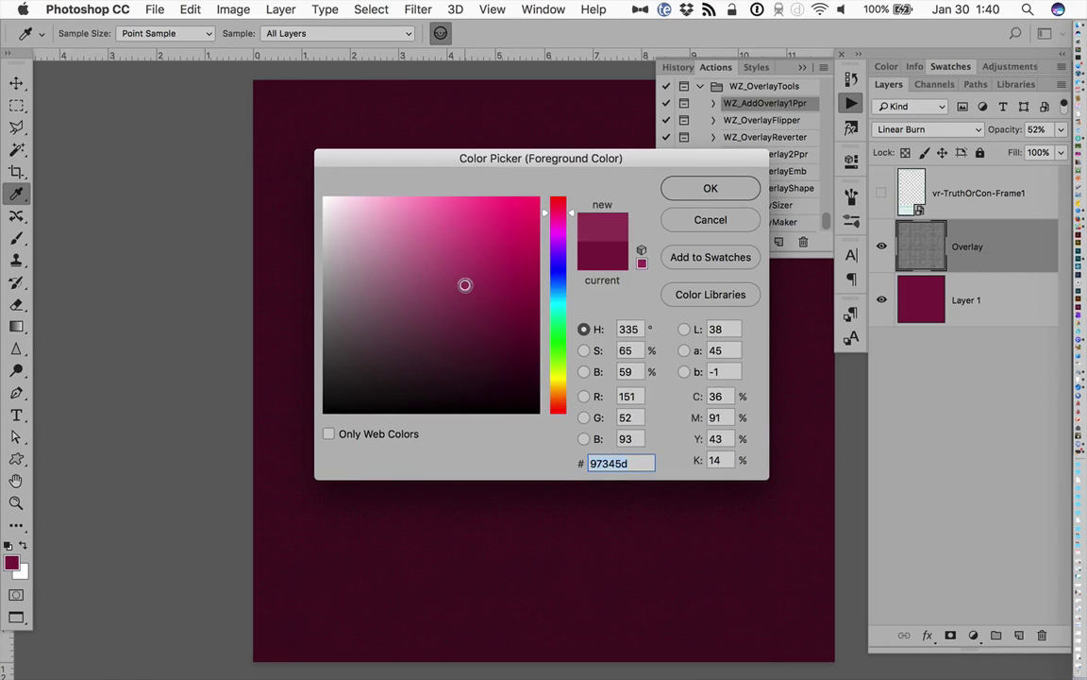
pyautogui.click(495, 267)
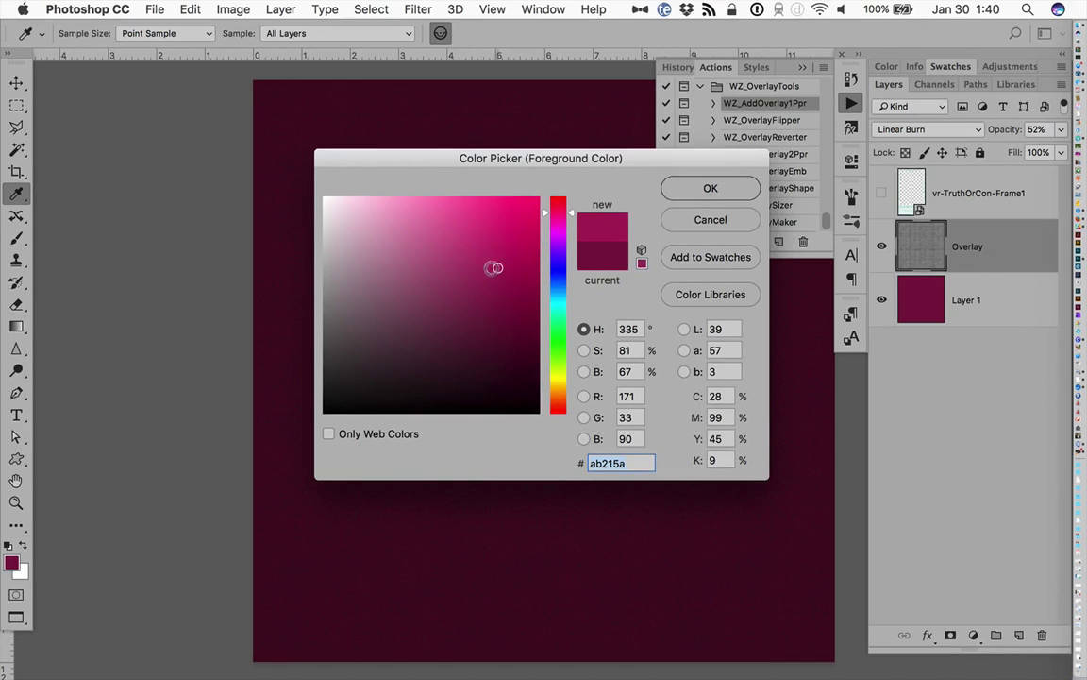
pyautogui.click(709, 188)
pyautogui.press('v')
pyautogui.click(990, 306)
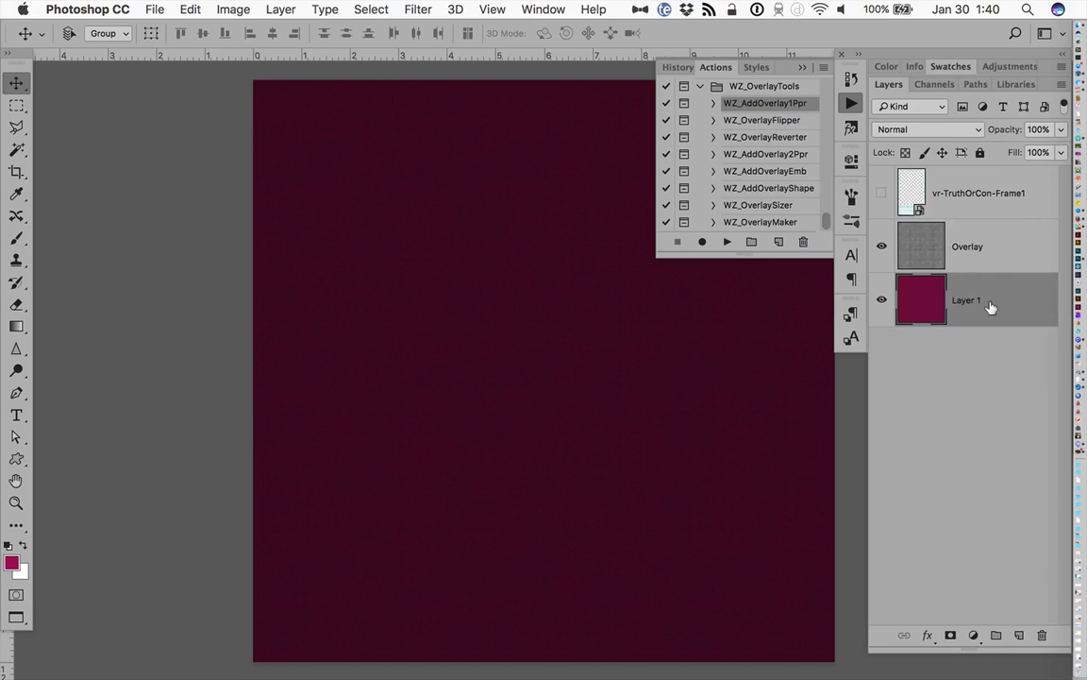
pyautogui.hotkey('alt', 'BackSpace')
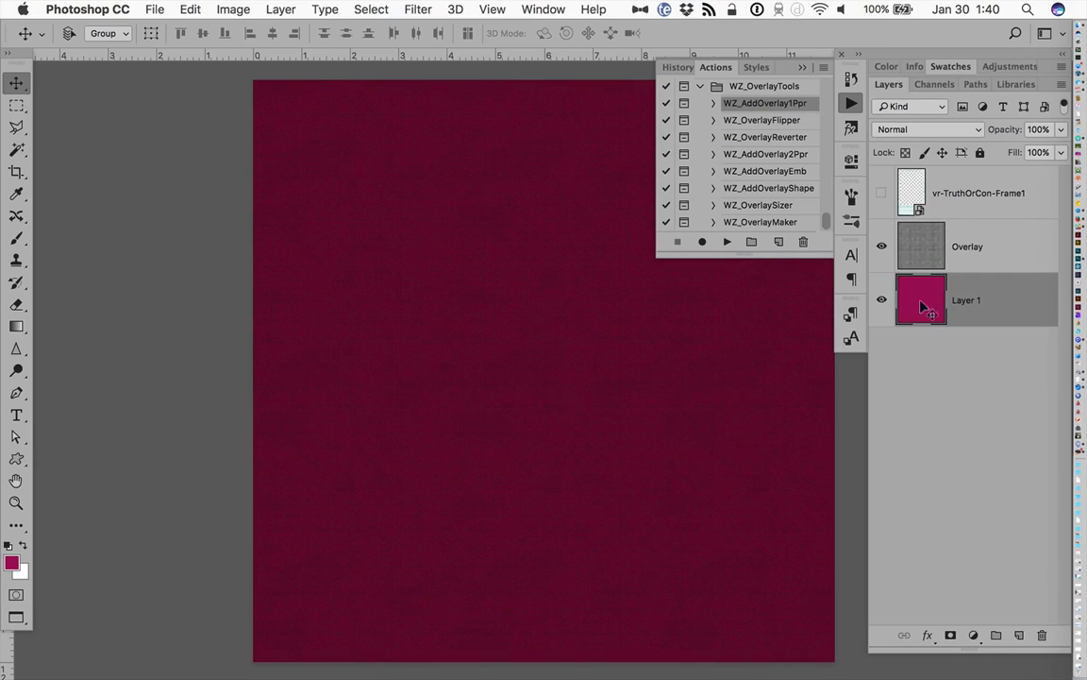
# Try the Color Burn, Multiply, Overlay, Soft Light and Linear Light blending modes on the Overlay layer.
pyautogui.click(985, 246)
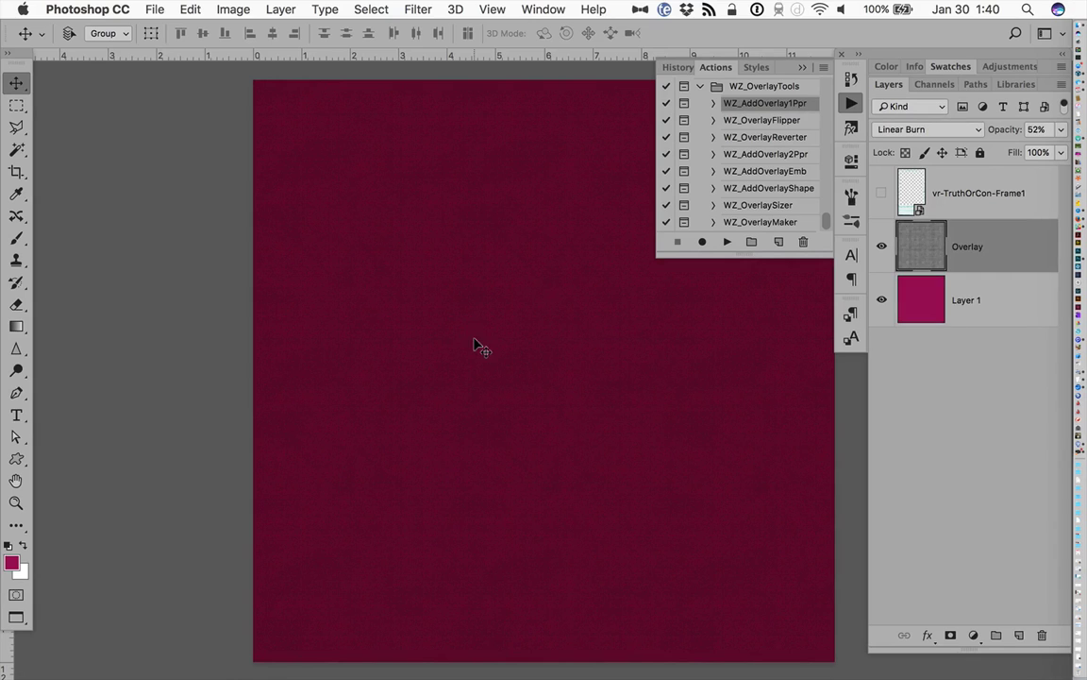
pyautogui.hscroll(5, 472, 340)
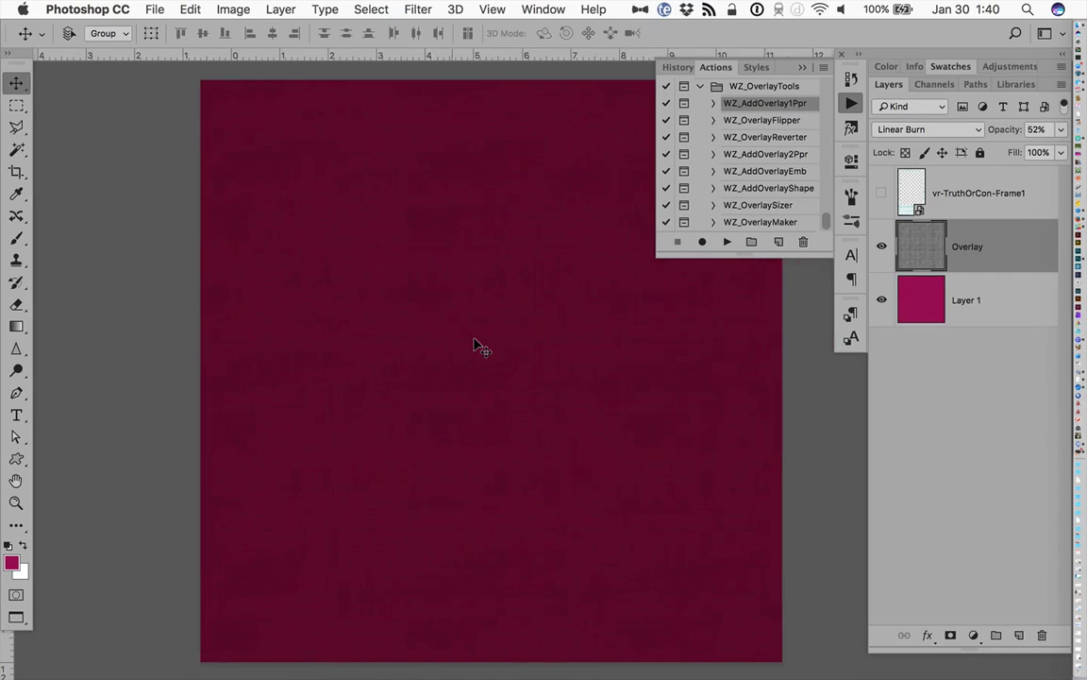
pyautogui.click(933, 129)
pyautogui.click(902, 118)
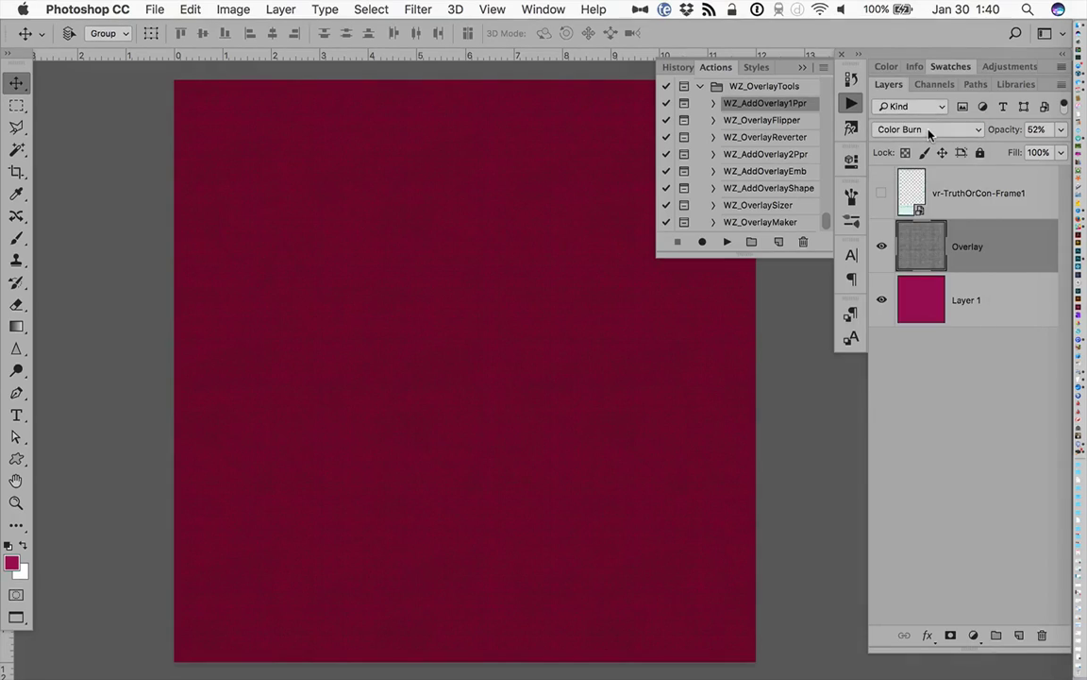
pyautogui.click(929, 130)
pyautogui.click(908, 113)
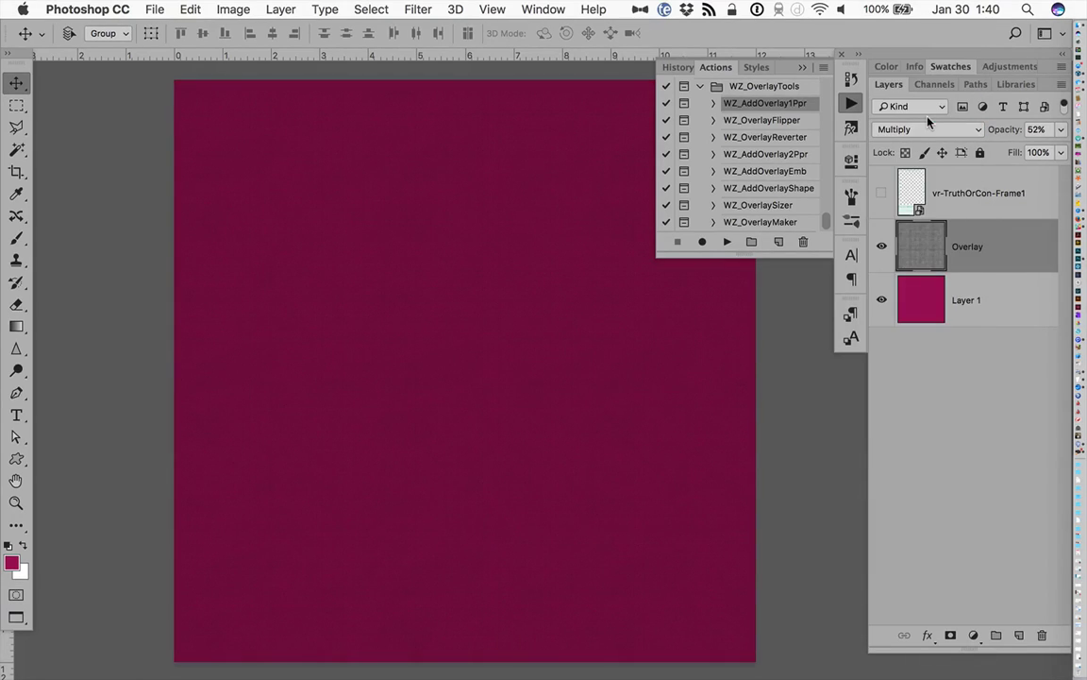
pyautogui.click(921, 131)
pyautogui.click(937, 264)
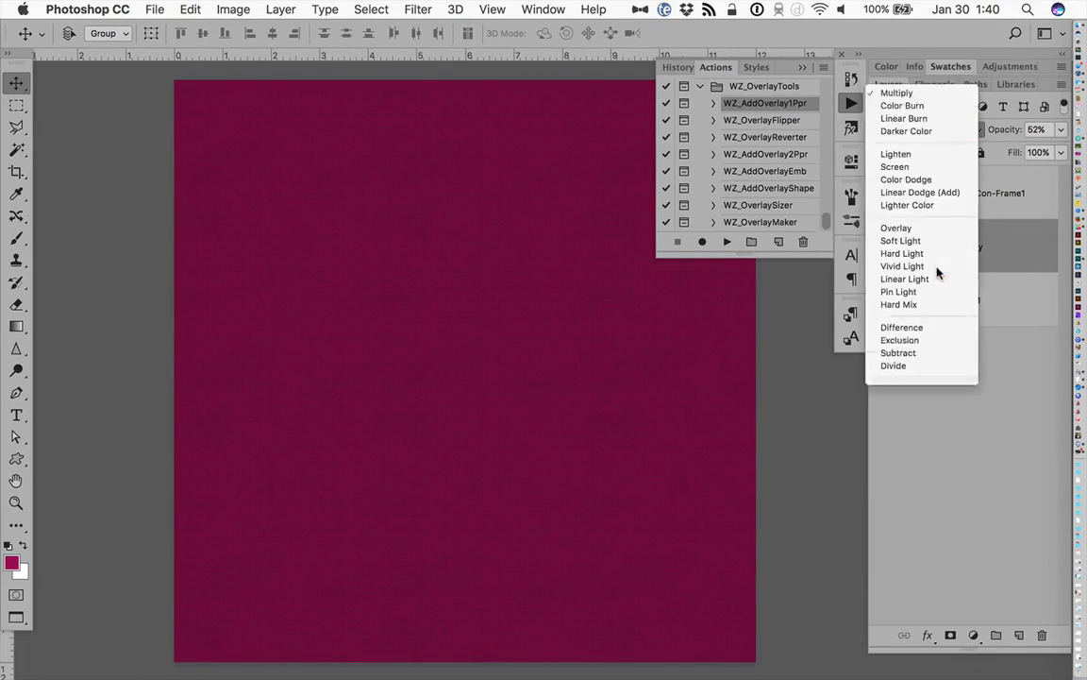
pyautogui.click(929, 130)
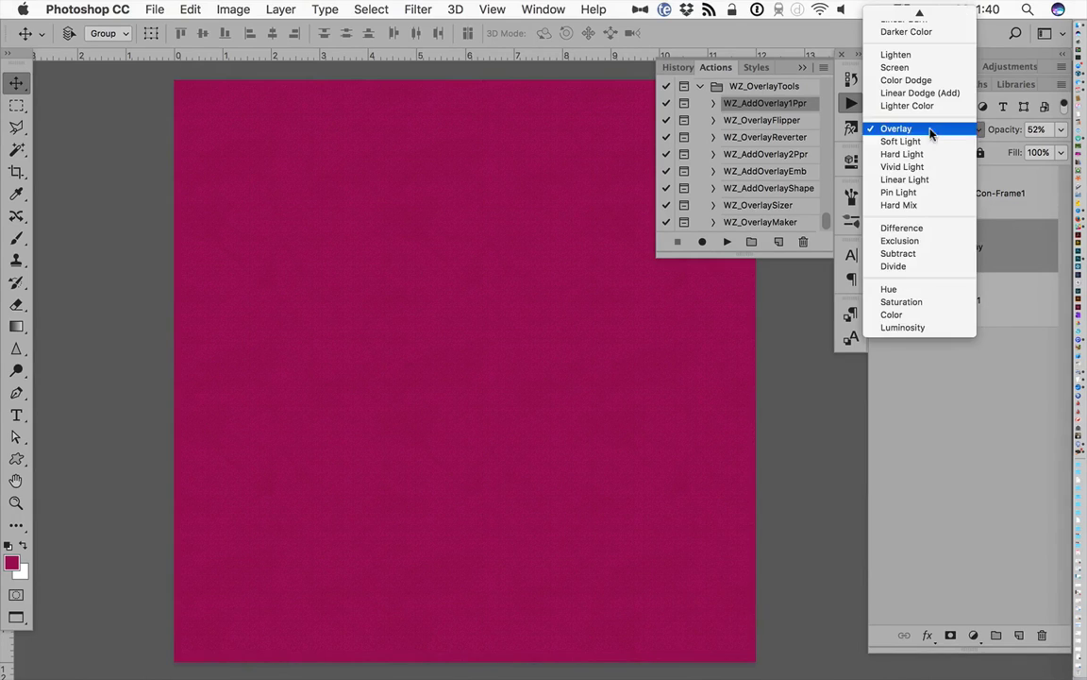
pyautogui.click(934, 144)
pyautogui.click(911, 131)
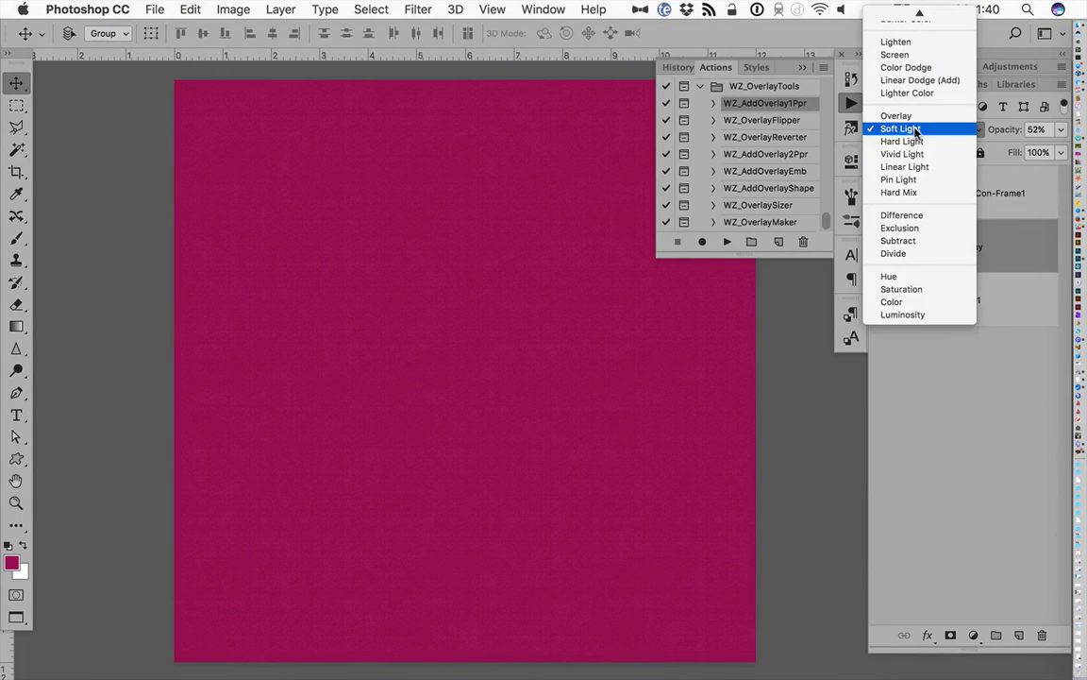
pyautogui.click(913, 169)
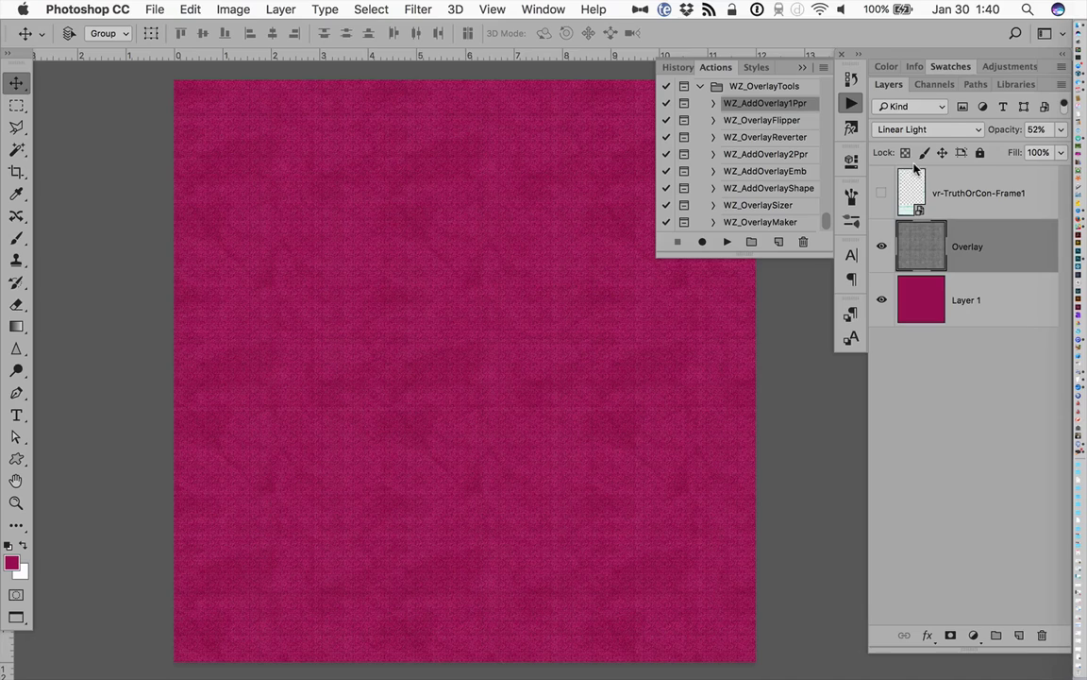
# Set the Overlay layer's blending mode to Linear Burn and its opacity to 61%.
pyautogui.click(943, 130)
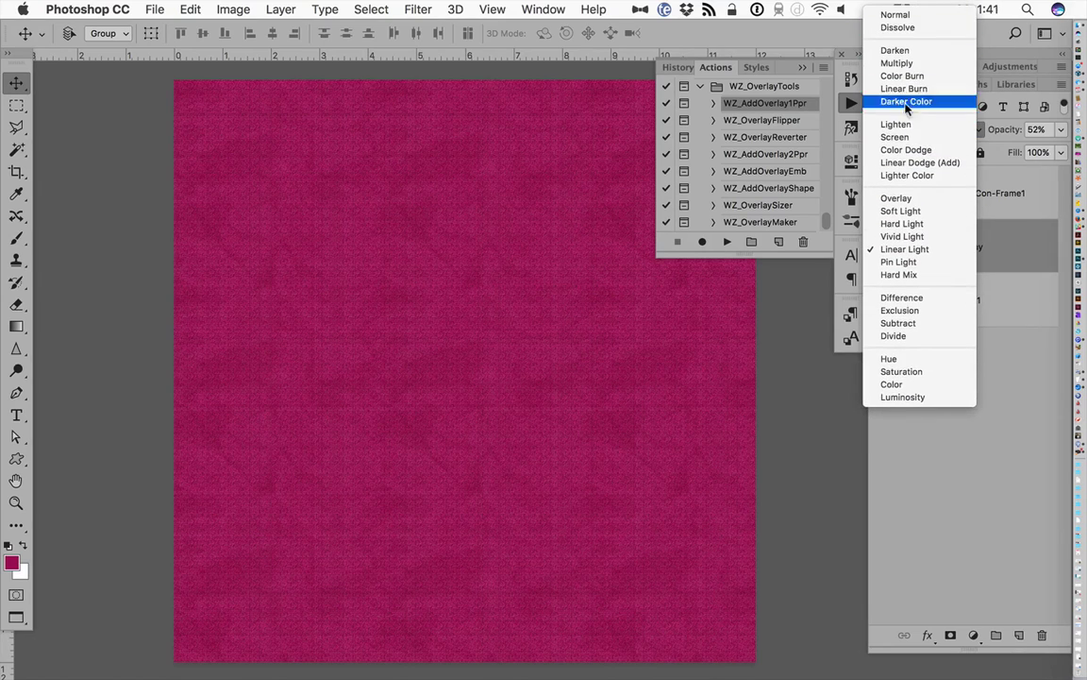
pyautogui.click(908, 88)
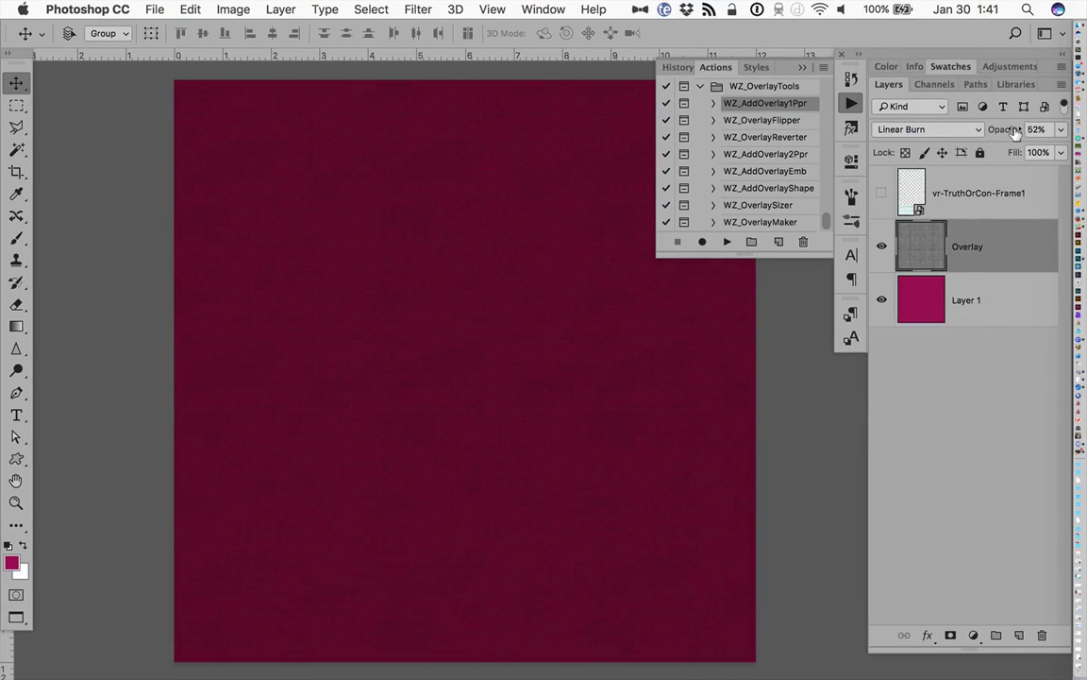
pyautogui.moveTo(1012, 133)
pyautogui.mouseDown()
pyautogui.moveTo(1002, 133)
pyautogui.moveTo(1037, 132)
pyautogui.moveTo(1005, 128)
pyautogui.moveTo(1032, 131)
pyautogui.moveTo(1018, 139)
pyautogui.mouseUp()
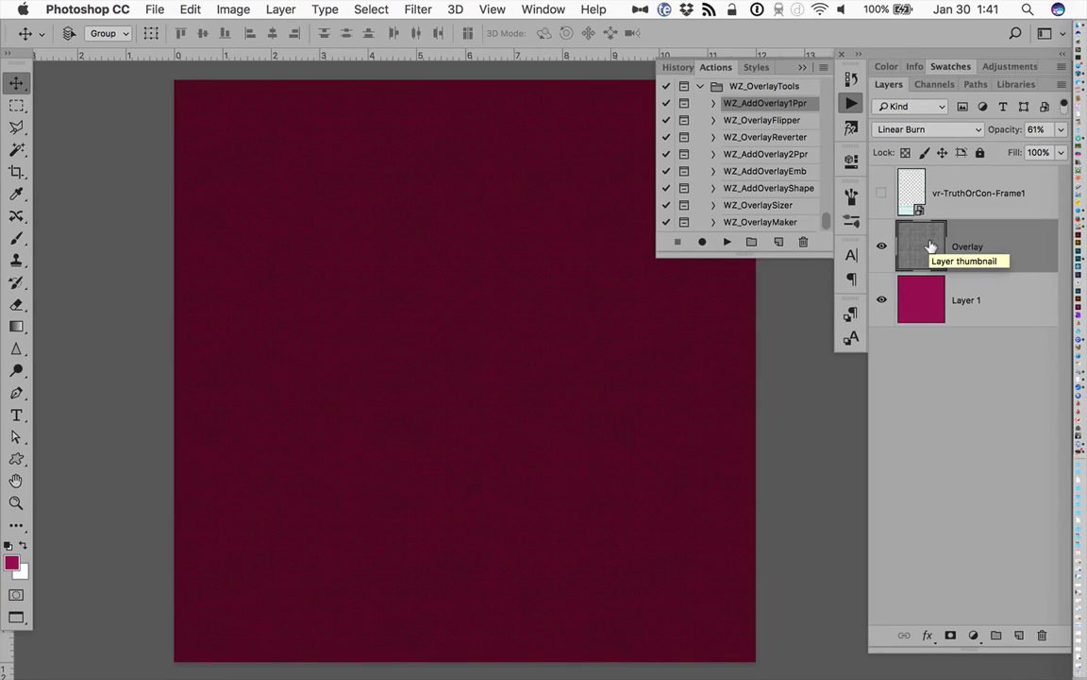
# Apply Levels to the Overlay layer with input shadows 45, midtones 1.12 and highlights 234.
pyautogui.press('super+l')
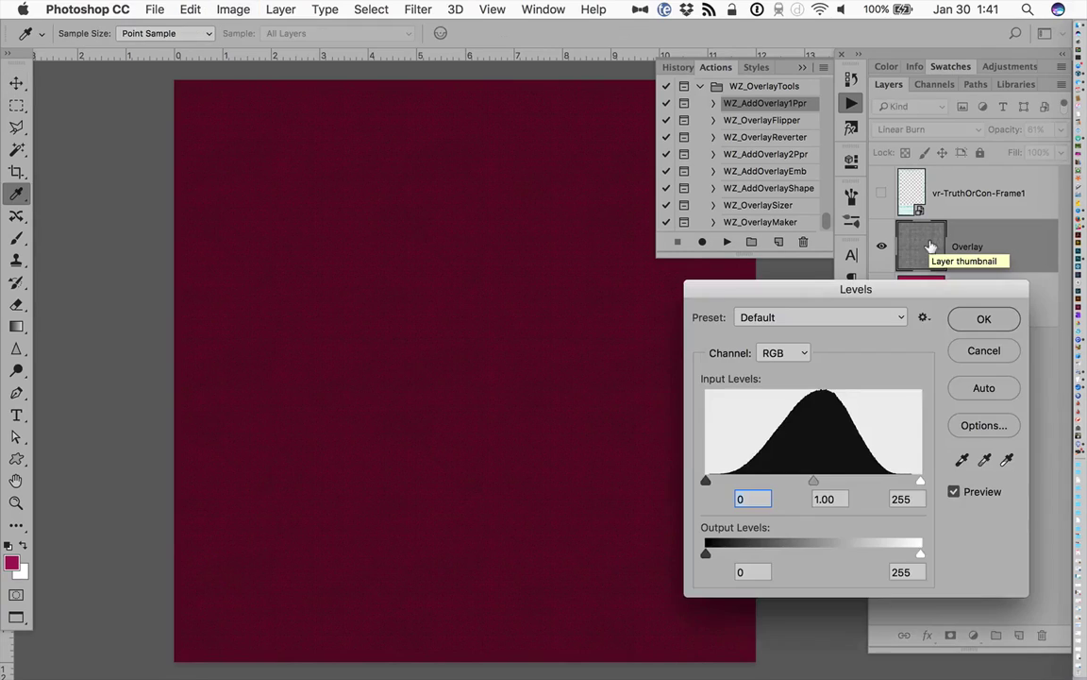
pyautogui.moveTo(708, 484)
pyautogui.mouseDown()
pyautogui.moveTo(743, 485)
pyautogui.moveTo(727, 485)
pyautogui.mouseUp()
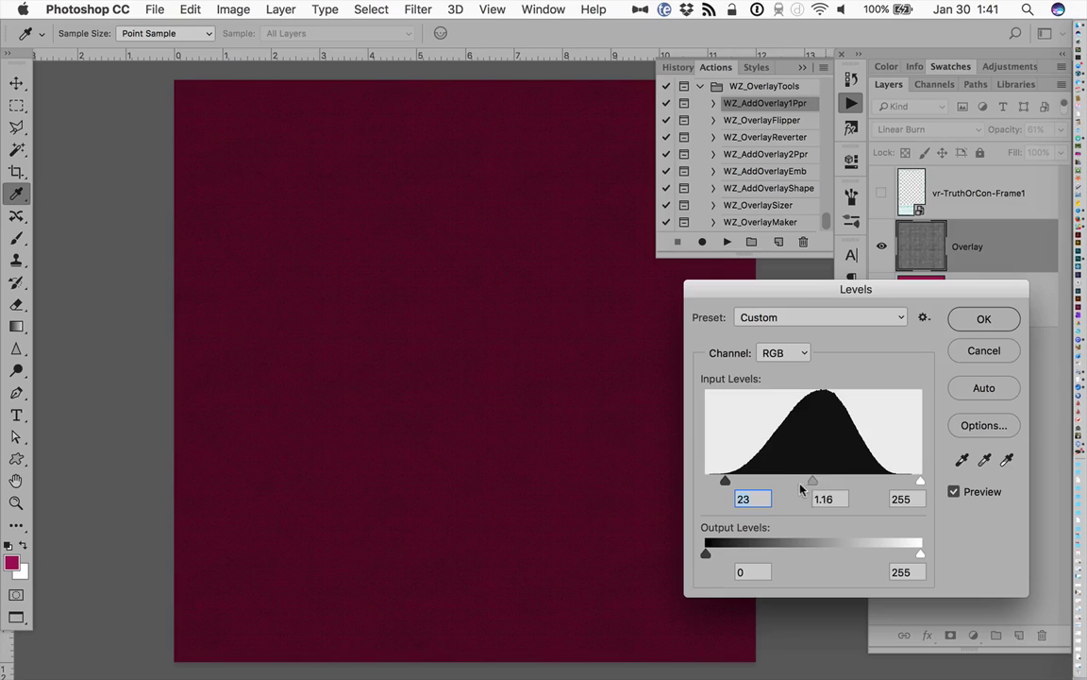
pyautogui.moveTo(801, 488)
pyautogui.mouseDown()
pyautogui.moveTo(854, 478)
pyautogui.moveTo(793, 481)
pyautogui.mouseUp()
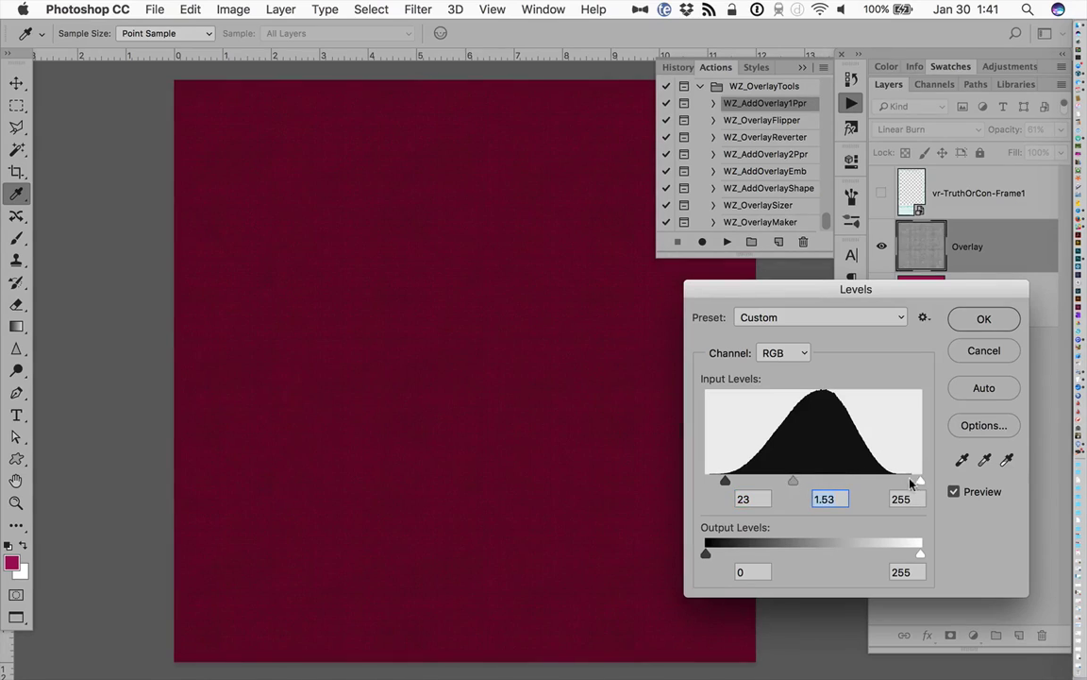
pyautogui.moveTo(912, 484)
pyautogui.mouseDown()
pyautogui.moveTo(873, 483)
pyautogui.moveTo(903, 484)
pyautogui.mouseUp()
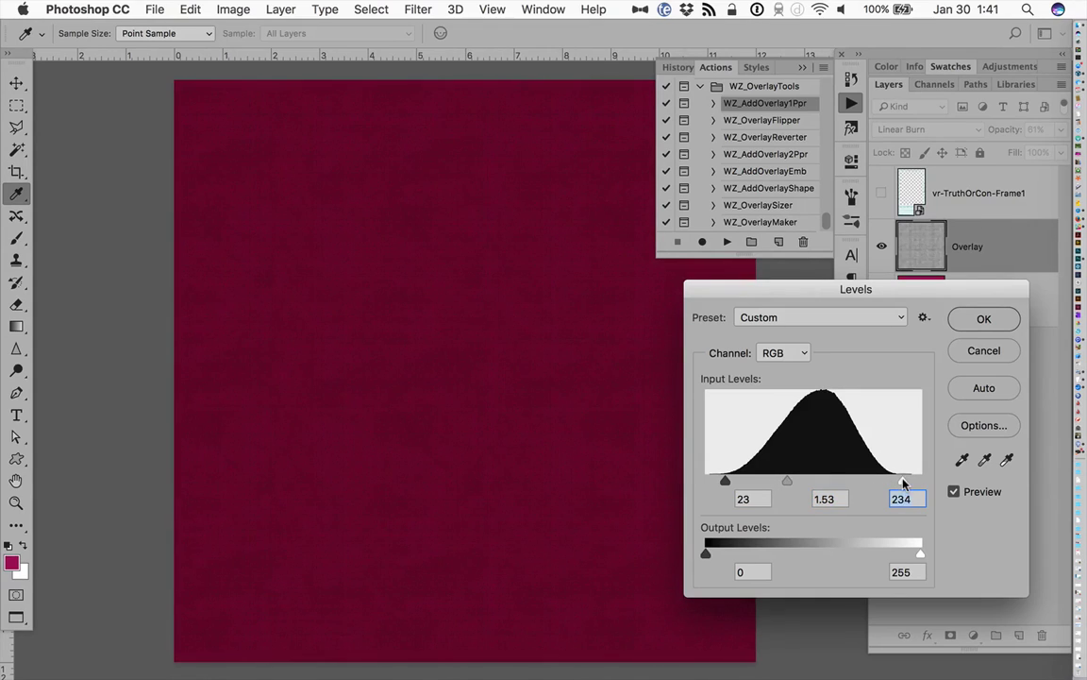
pyautogui.click(808, 481)
pyautogui.moveTo(725, 481); pyautogui.dragTo(744, 482)
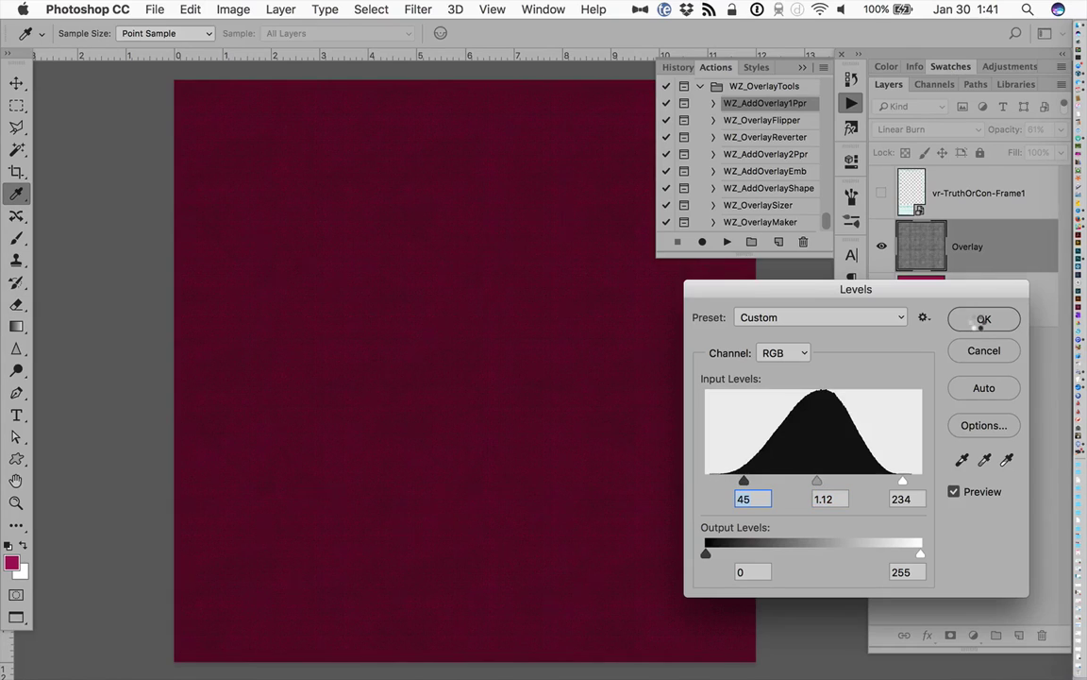
pyautogui.click(982, 321)
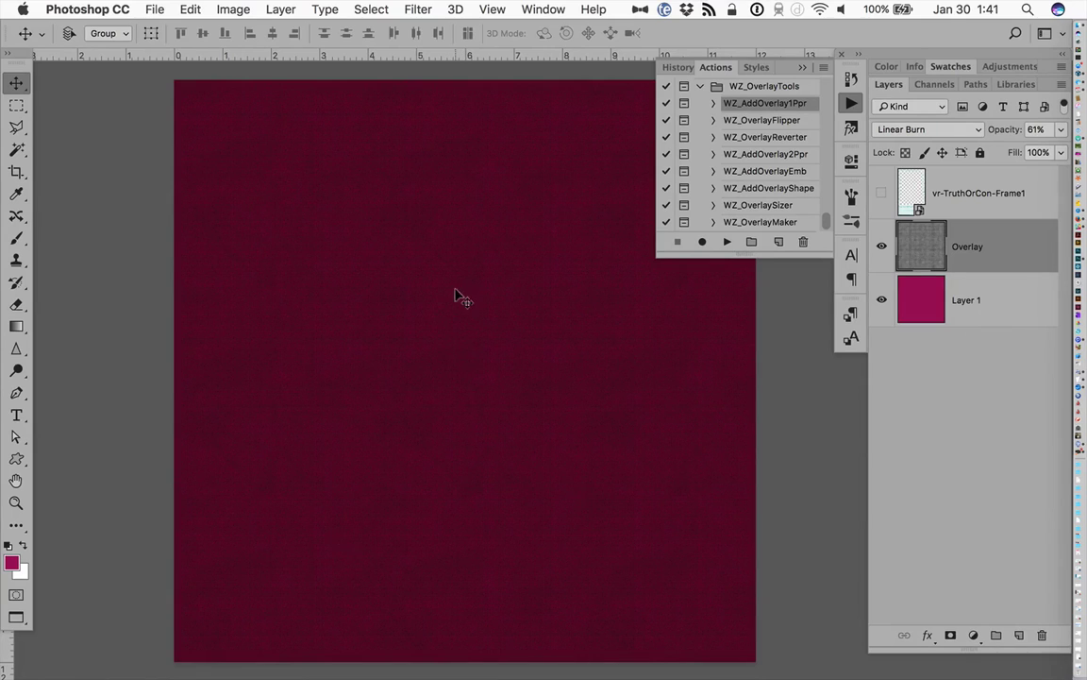
# Choose a bright yellow foreground colour and fill Layer 1 with it.
pyautogui.click(1001, 313)
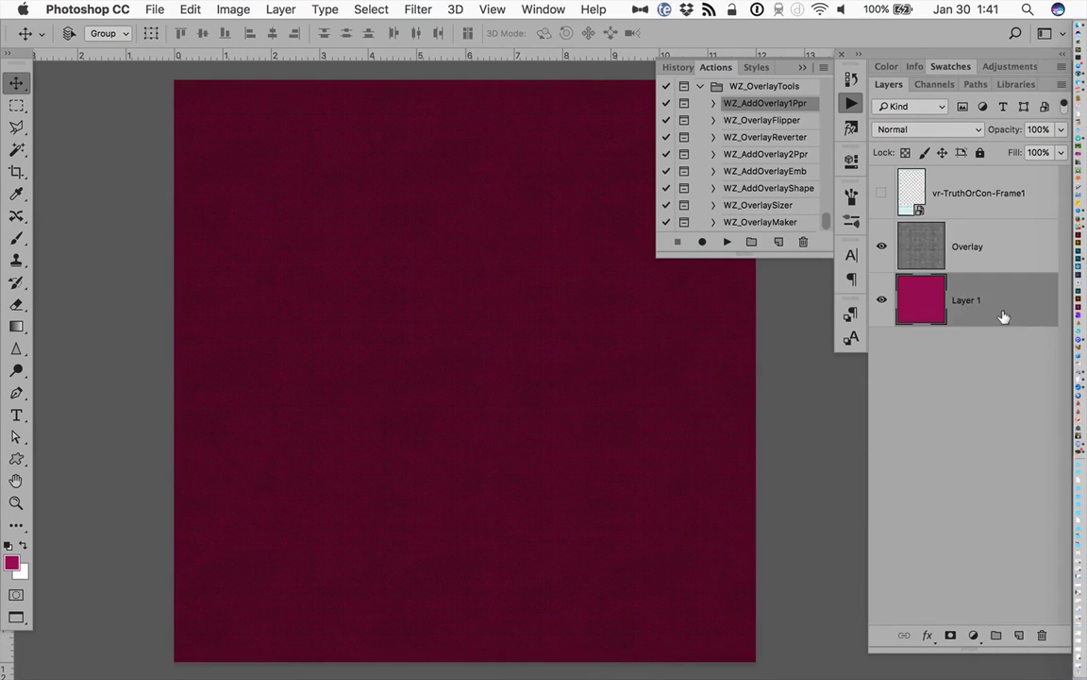
pyautogui.click(11, 562)
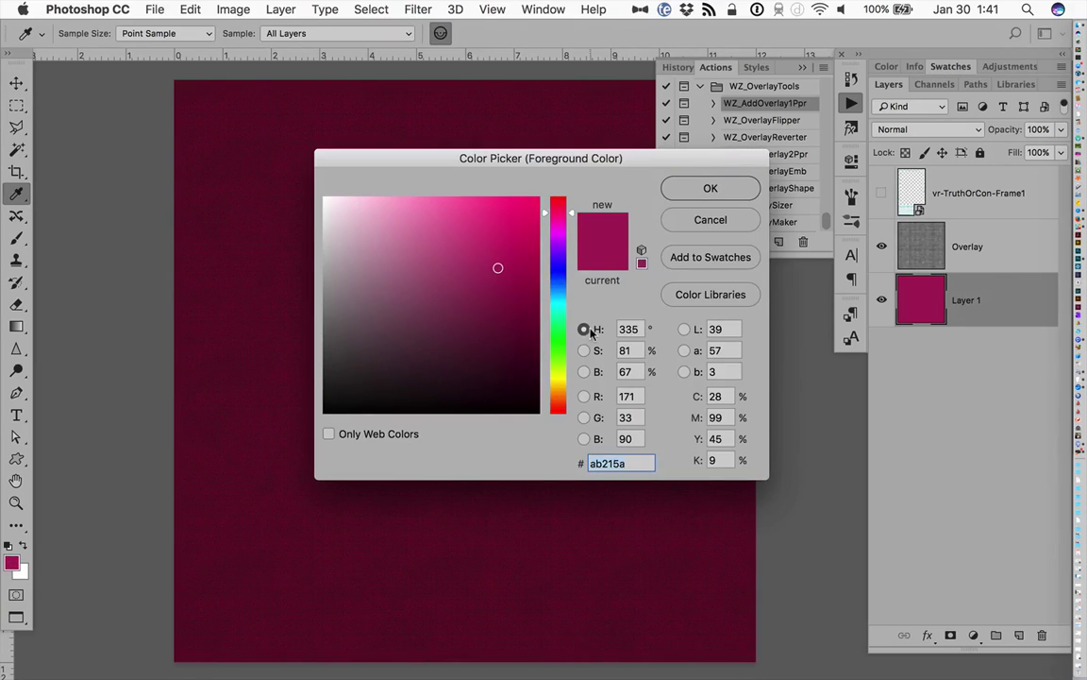
pyautogui.click(557, 382)
pyautogui.click(481, 230)
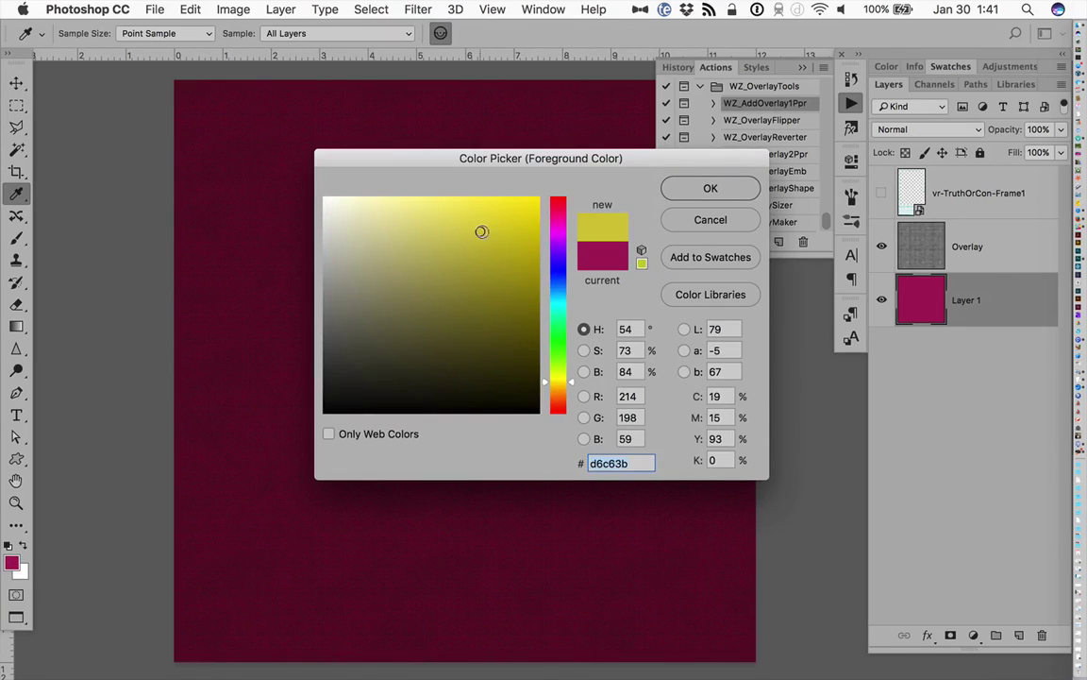
pyautogui.click(507, 213)
pyautogui.click(706, 188)
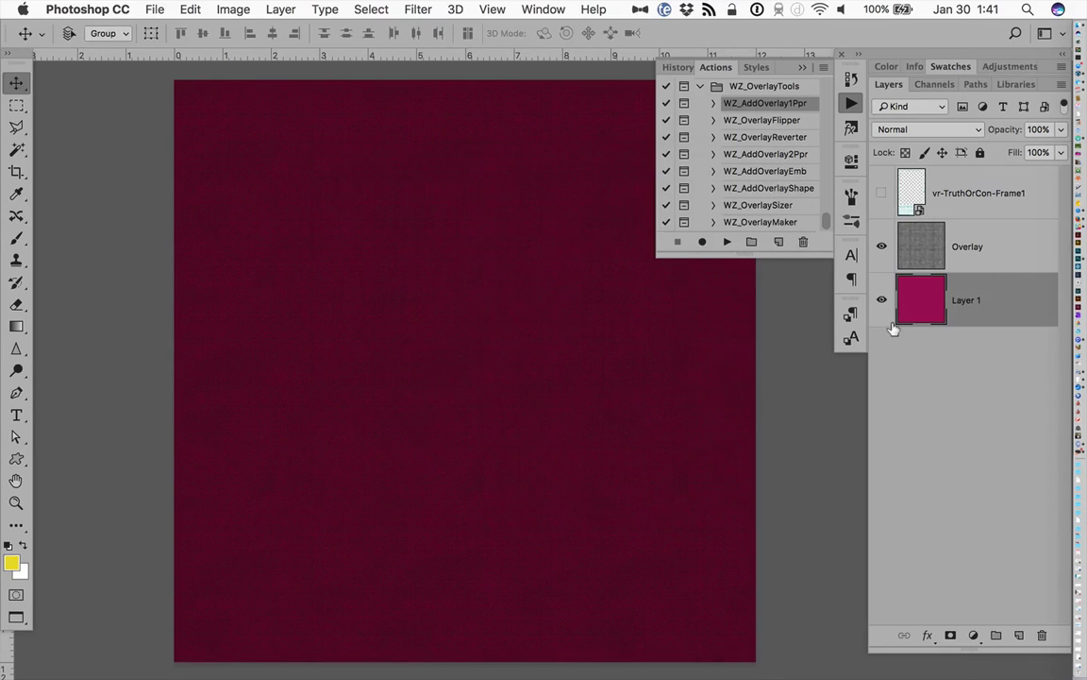
pyautogui.hotkey('alt', 'BackSpace')
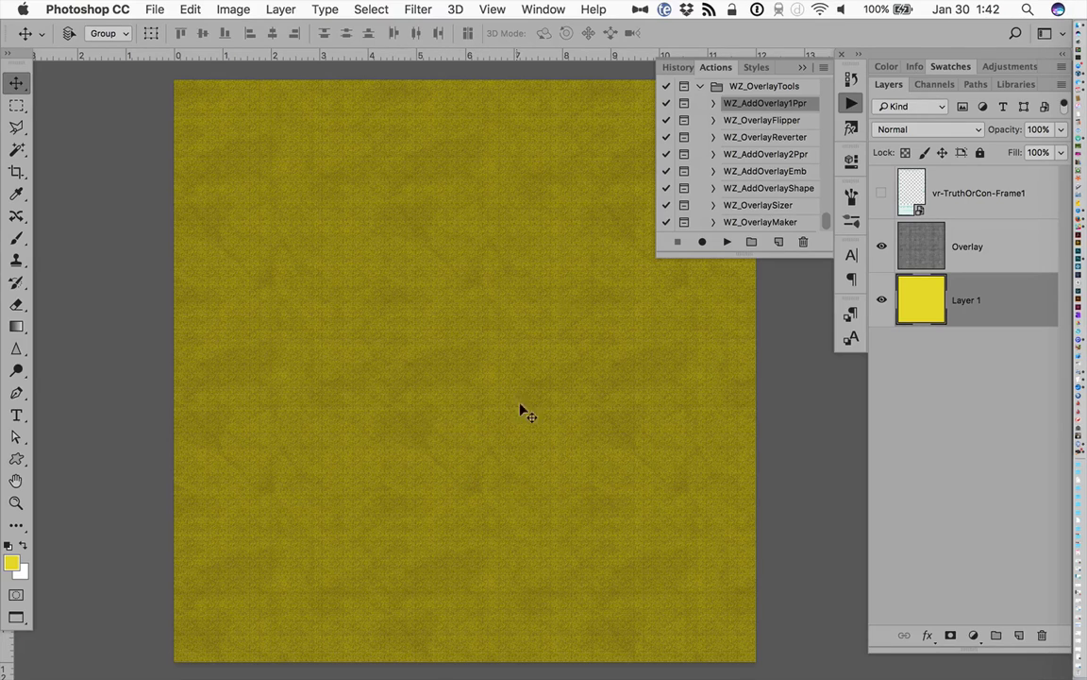
# Run the WZ_OverlayFlipper action on the Overlay layer to swap it with the colour layer beneath.
pyautogui.click(776, 121)
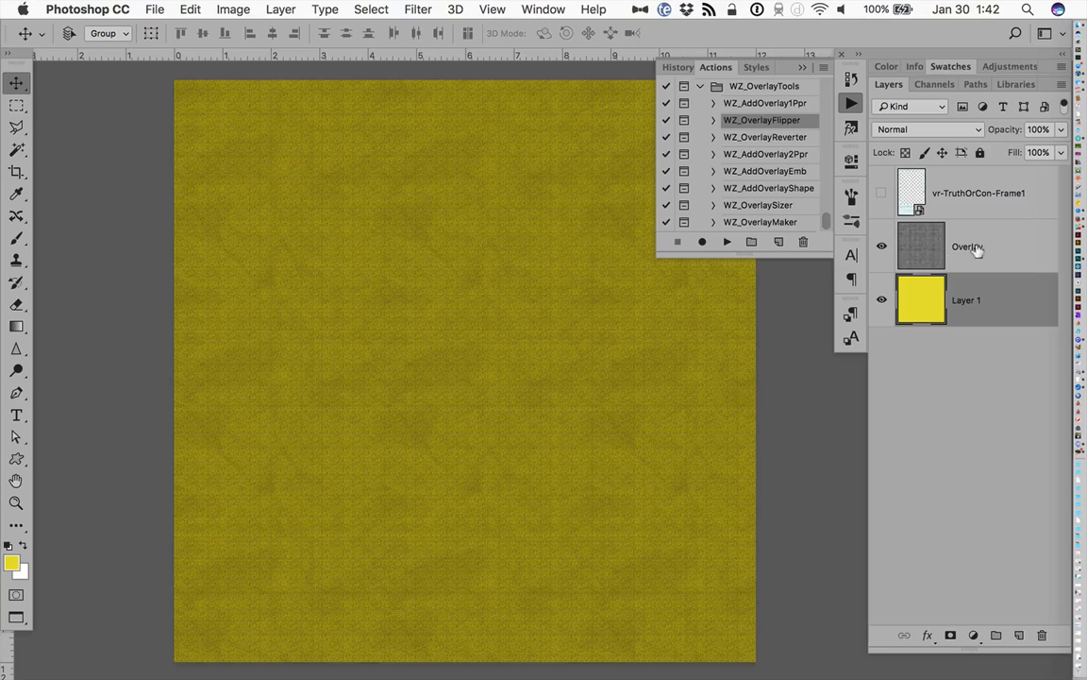
pyautogui.click(727, 243)
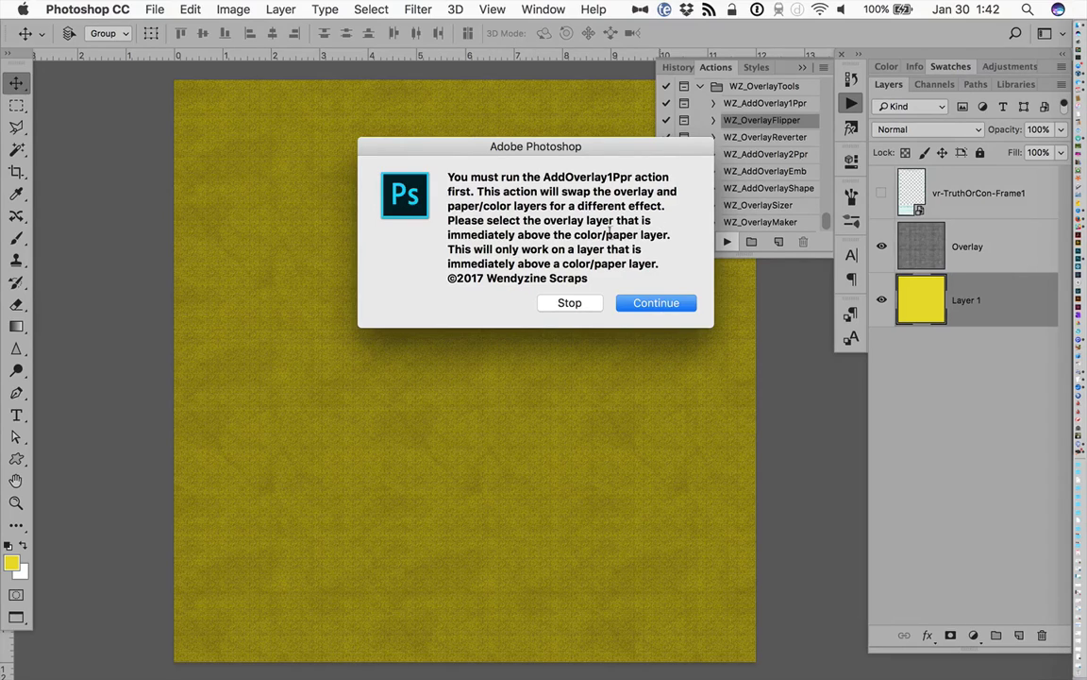
pyautogui.click(570, 303)
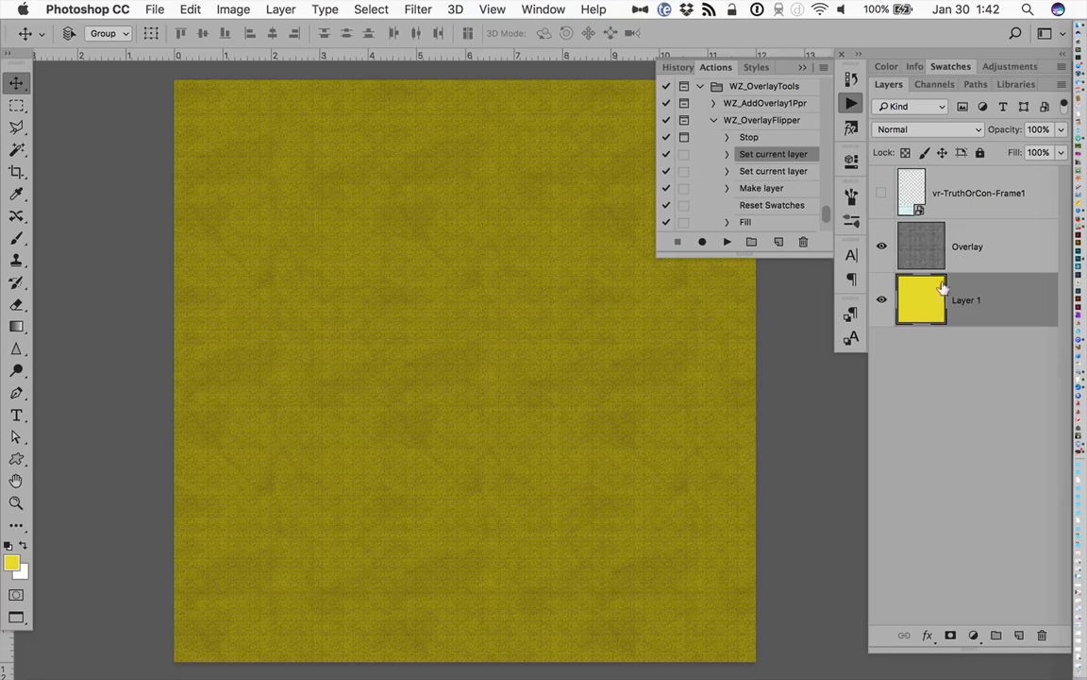
pyautogui.click(983, 246)
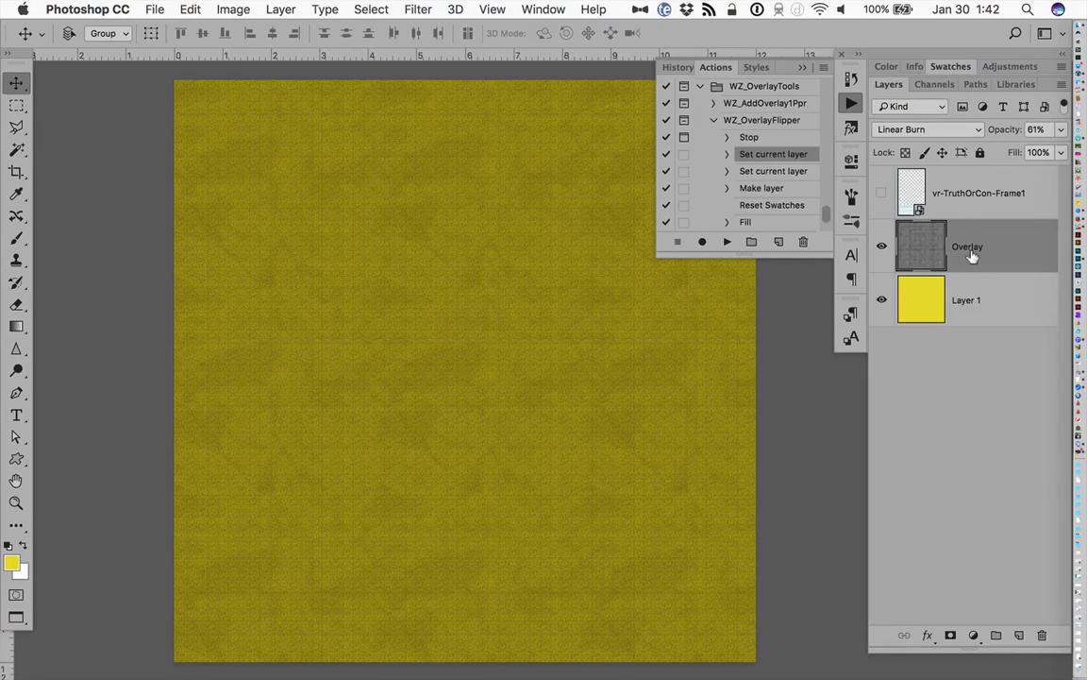
pyautogui.click(726, 244)
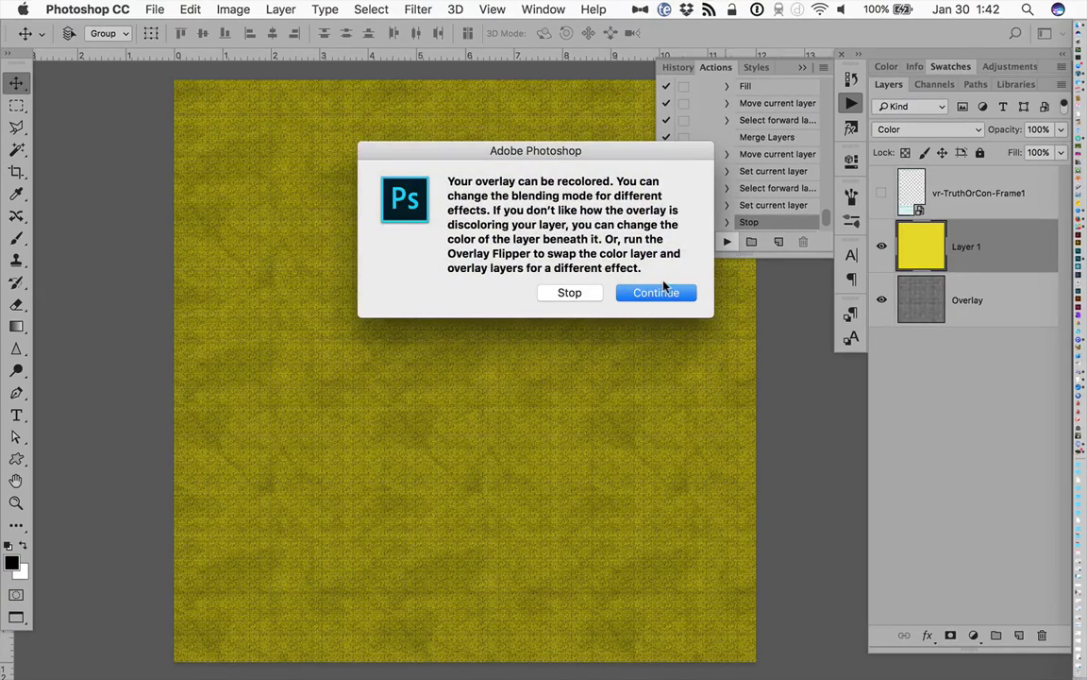
pyautogui.click(662, 293)
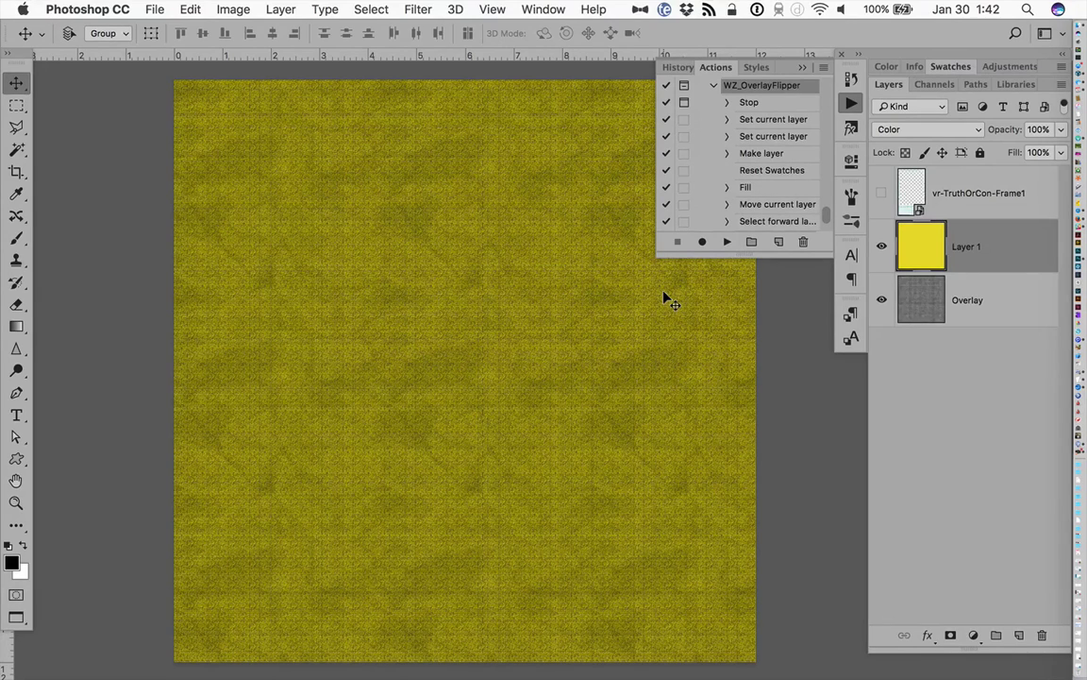
# Examine the flipped Layer 1 and Overlay layers by toggling their visibility and checking each one's blending mode.
pyautogui.click(881, 246)
pyautogui.click(881, 246)
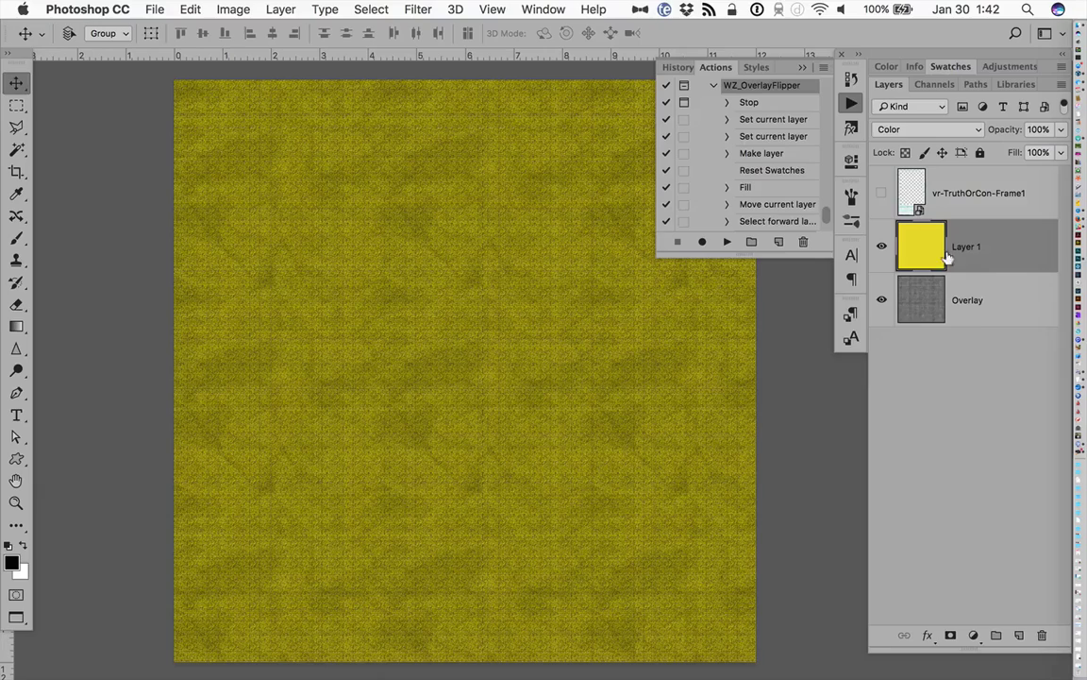
pyautogui.click(882, 300)
pyautogui.click(881, 300)
pyautogui.click(1011, 309)
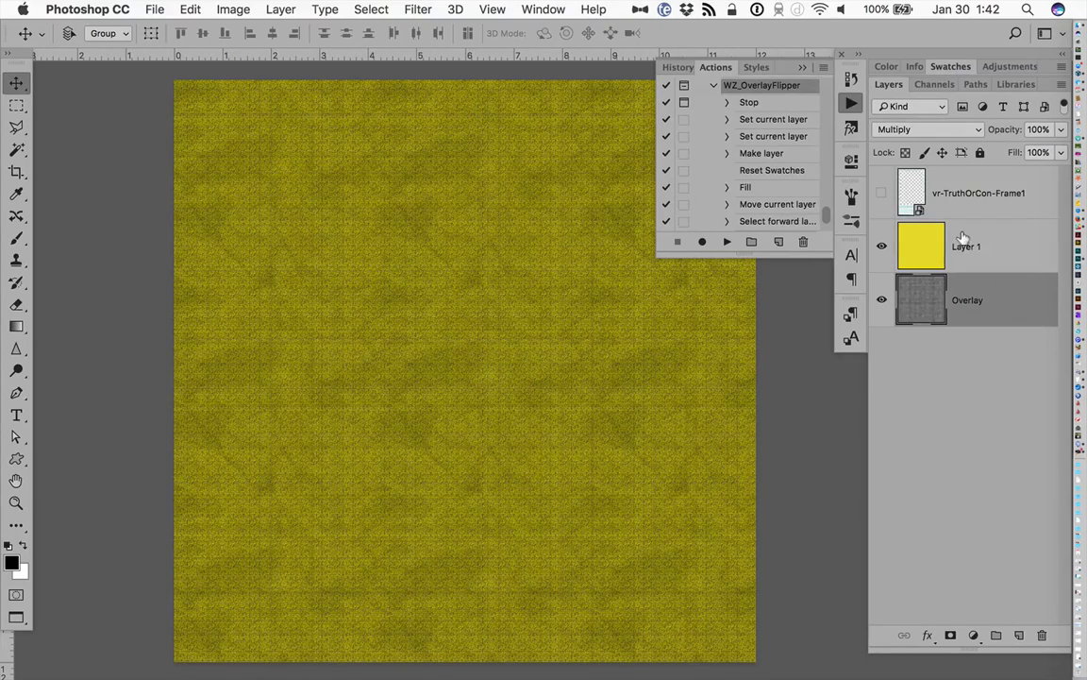
pyautogui.click(934, 238)
pyautogui.click(970, 312)
pyautogui.click(982, 245)
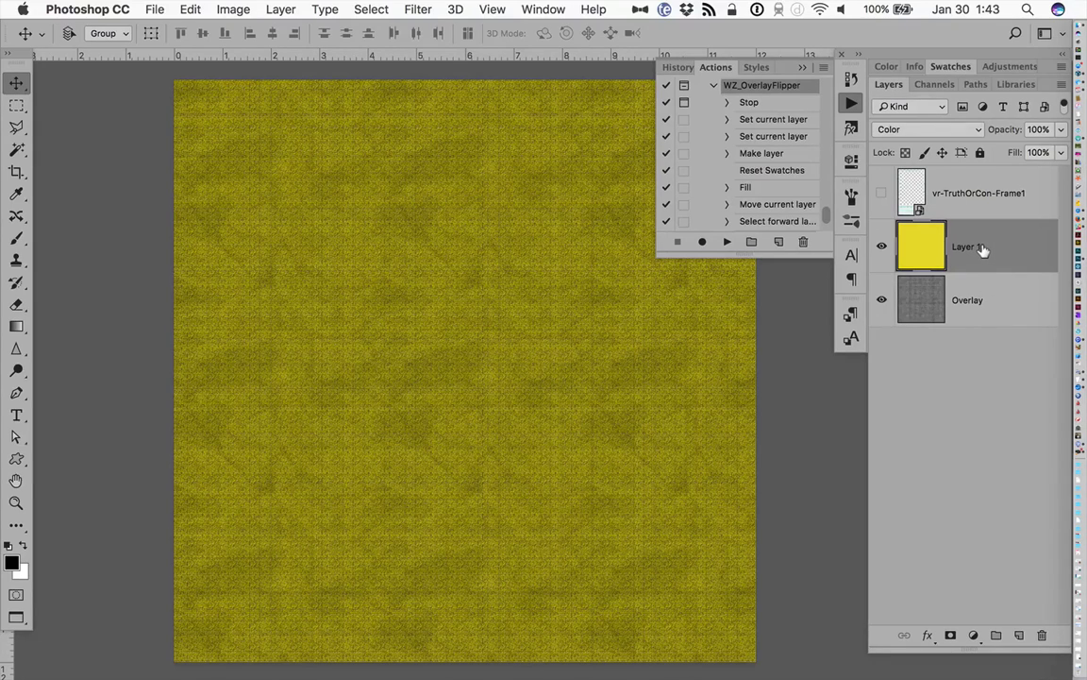
# Add a new layer filled with white beneath the Overlay layer and slightly lower the Overlay layer's opacity.
pyautogui.click(984, 304)
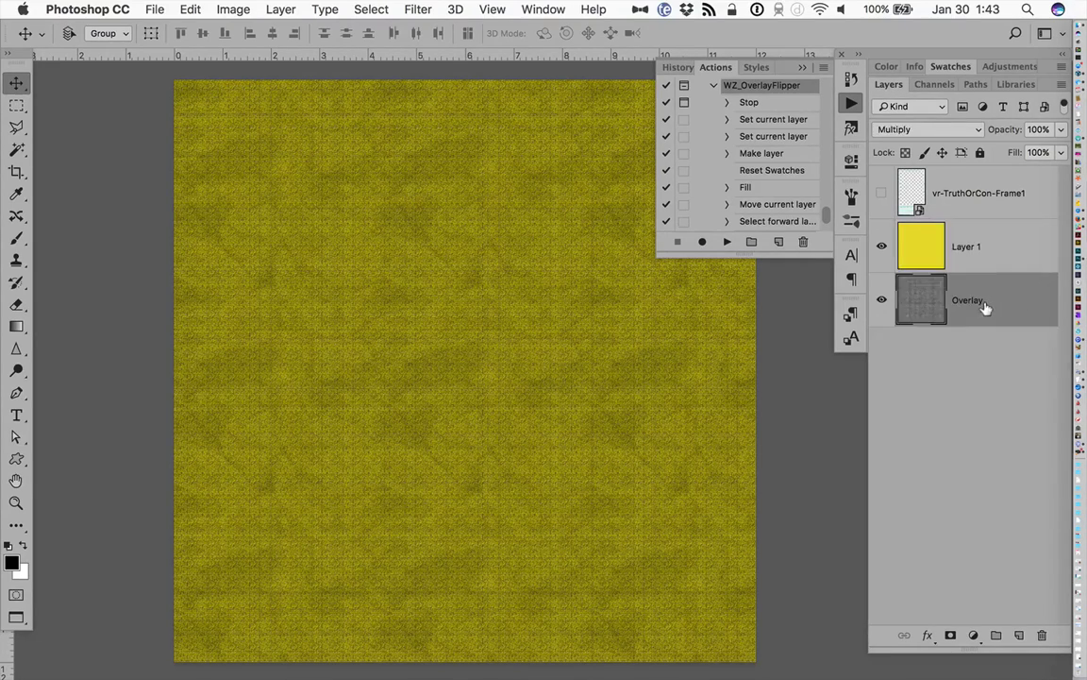
pyautogui.click(1018, 635)
pyautogui.moveTo(1039, 310); pyautogui.dragTo(978, 384)
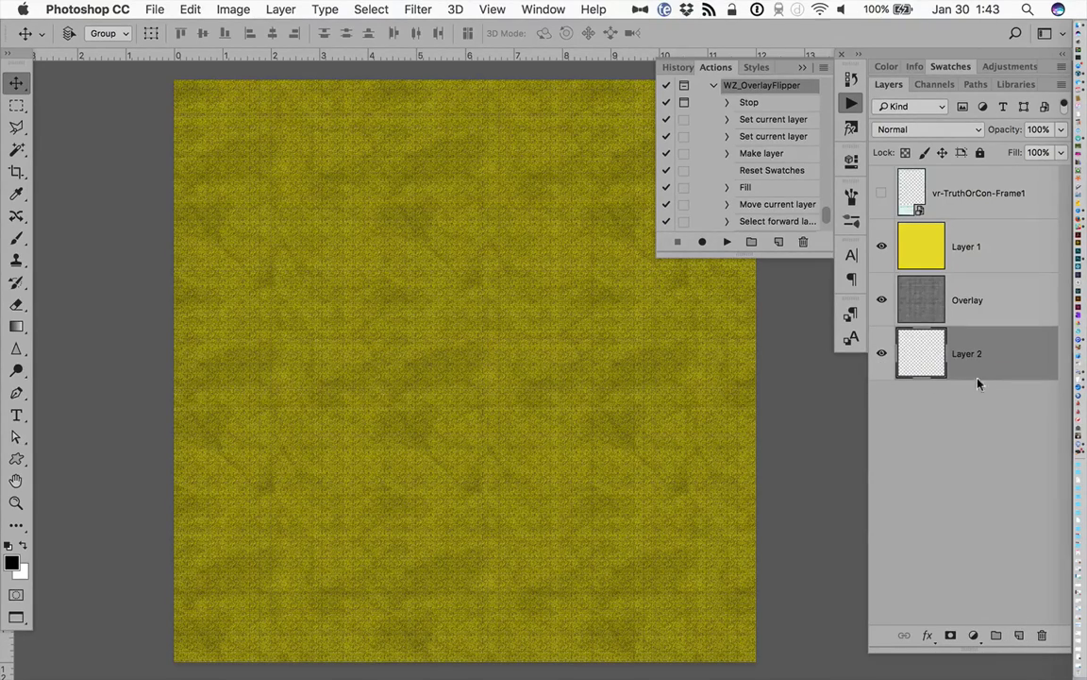
pyautogui.press('super+BackSpace')
pyautogui.click(986, 292)
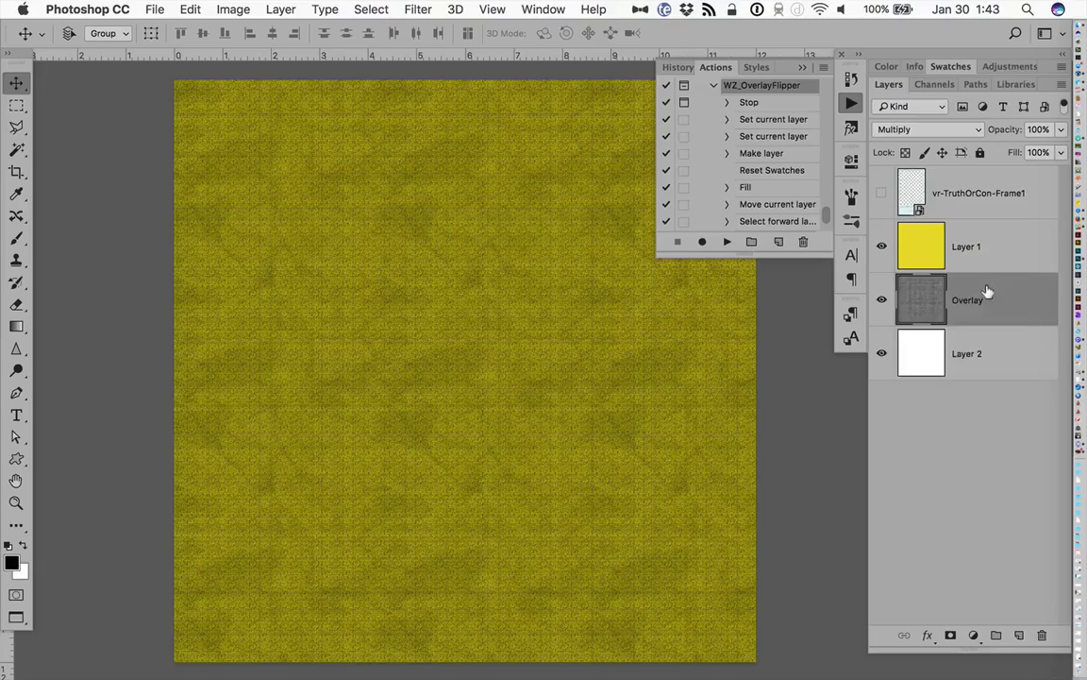
pyautogui.moveTo(1008, 132)
pyautogui.mouseDown()
pyautogui.moveTo(983, 133)
pyautogui.moveTo(994, 133)
pyautogui.mouseUp()
# Try the Hue and Overlay blending modes on Layer 1, compare with the layer hidden and shown, and restore Color.
pyautogui.click(990, 240)
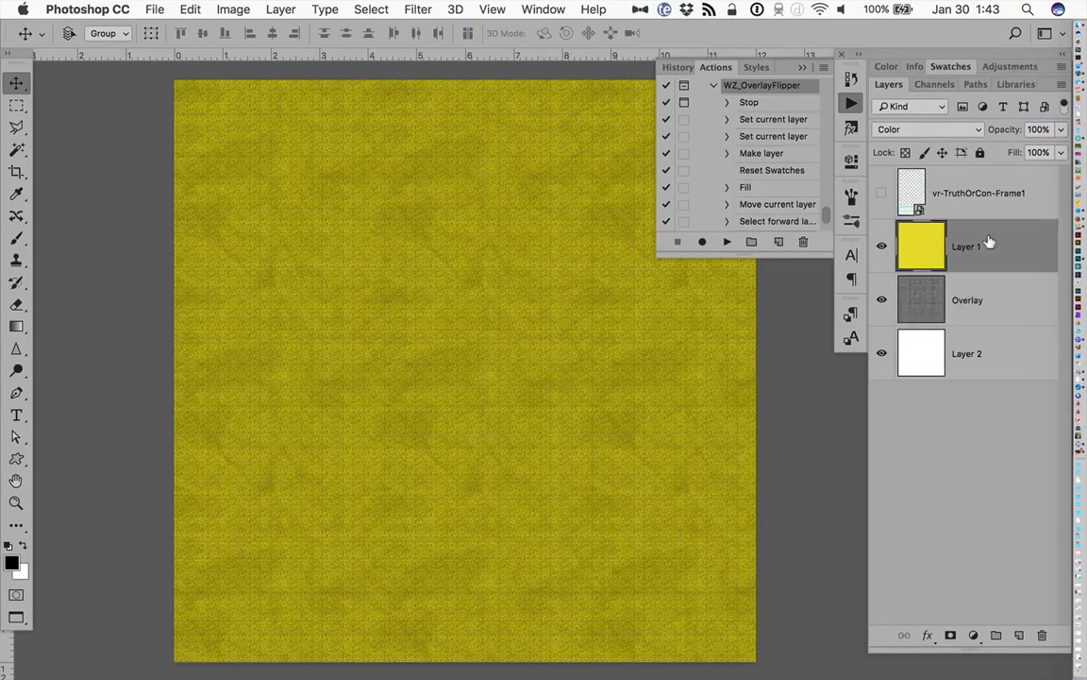
pyautogui.click(918, 132)
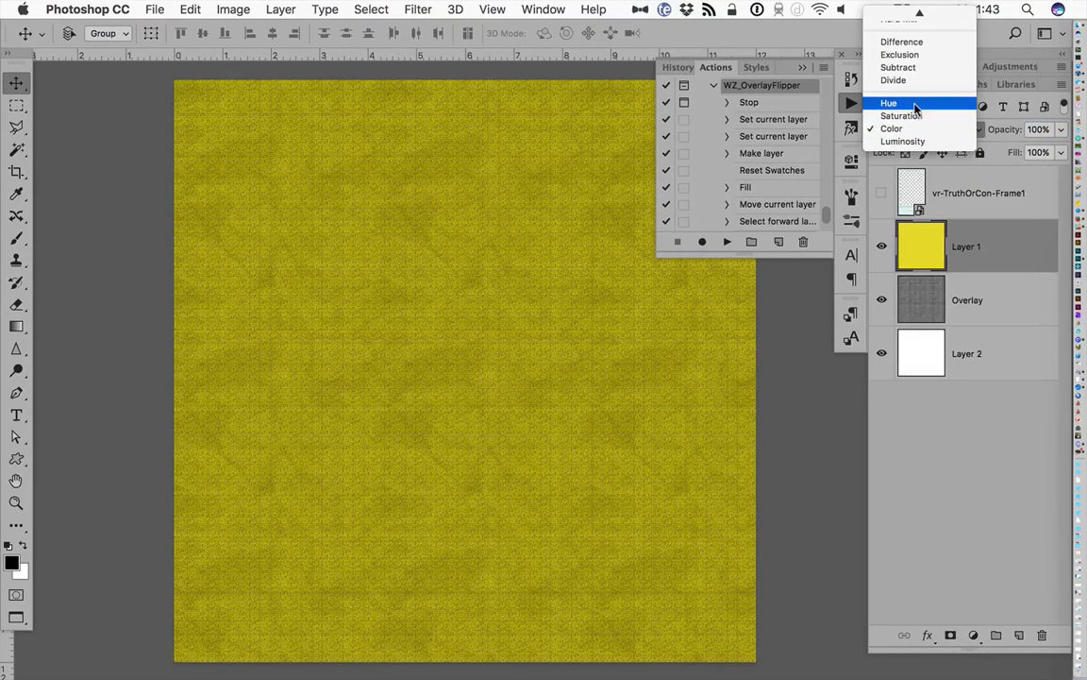
pyautogui.click(912, 106)
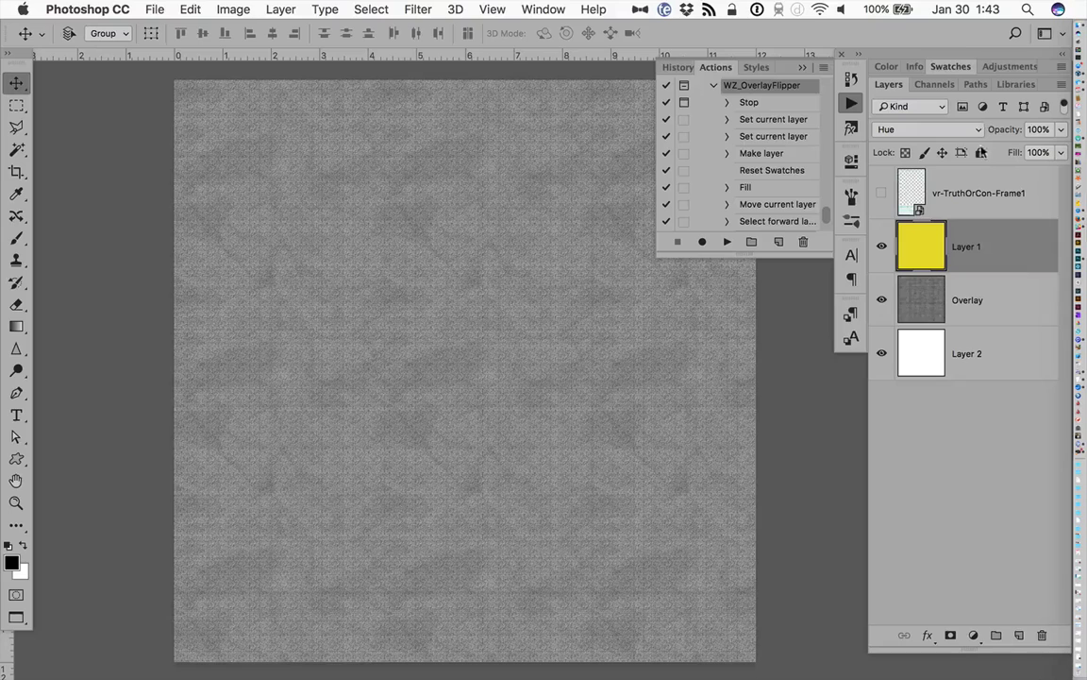
pyautogui.click(929, 129)
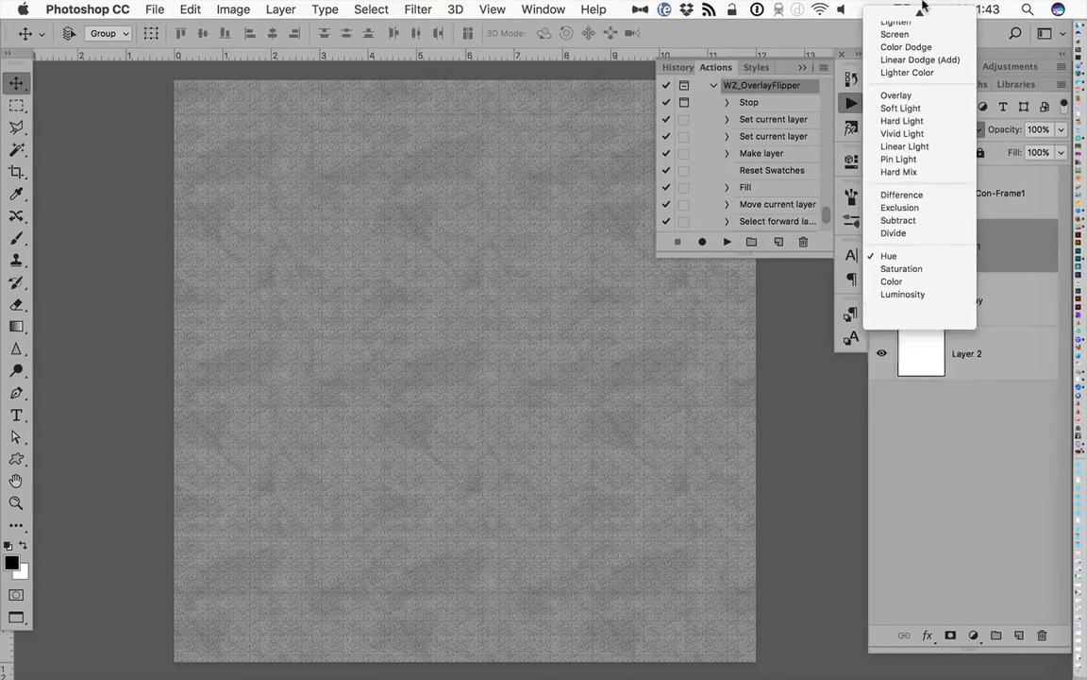
pyautogui.click(901, 196)
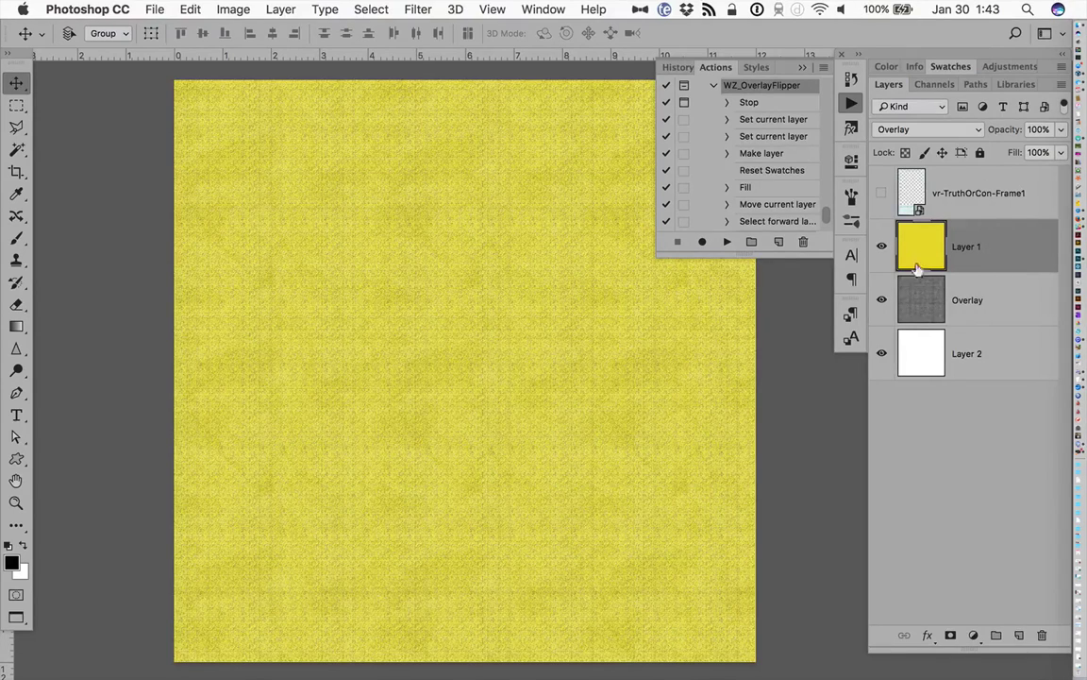
pyautogui.click(880, 302)
pyautogui.click(882, 247)
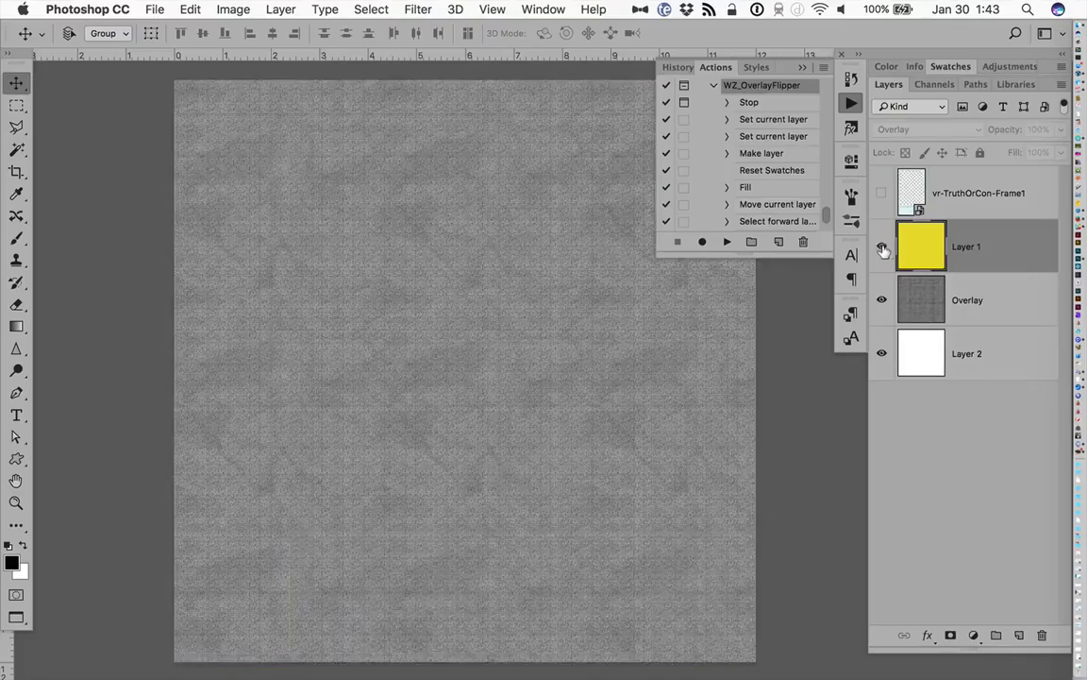
pyautogui.click(881, 248)
pyautogui.click(934, 129)
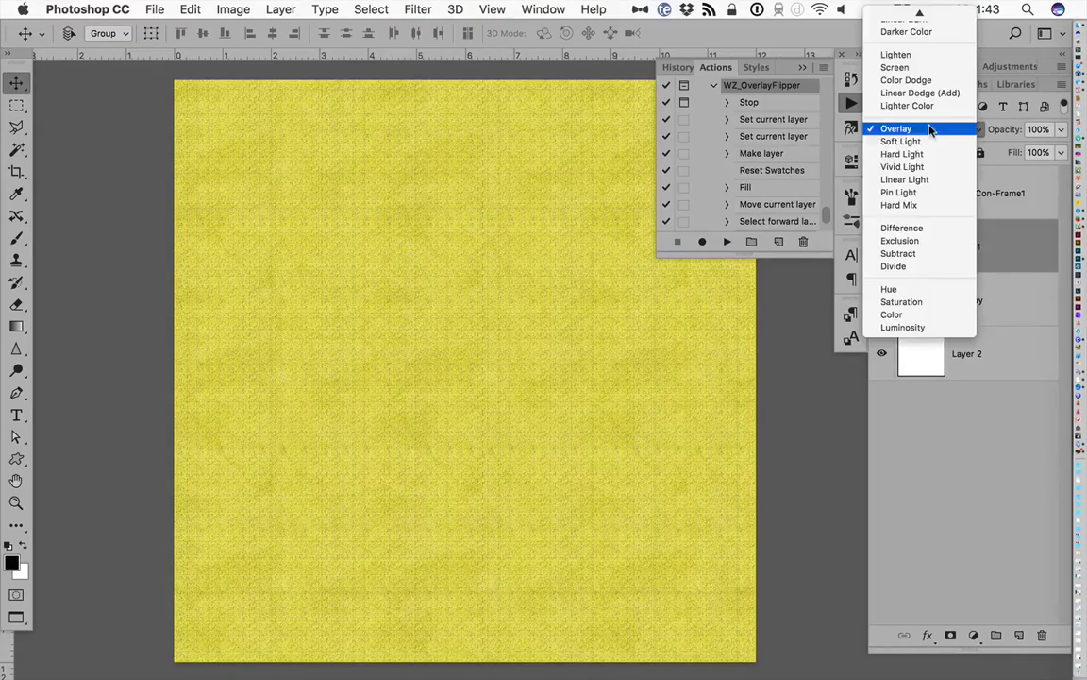
pyautogui.click(926, 317)
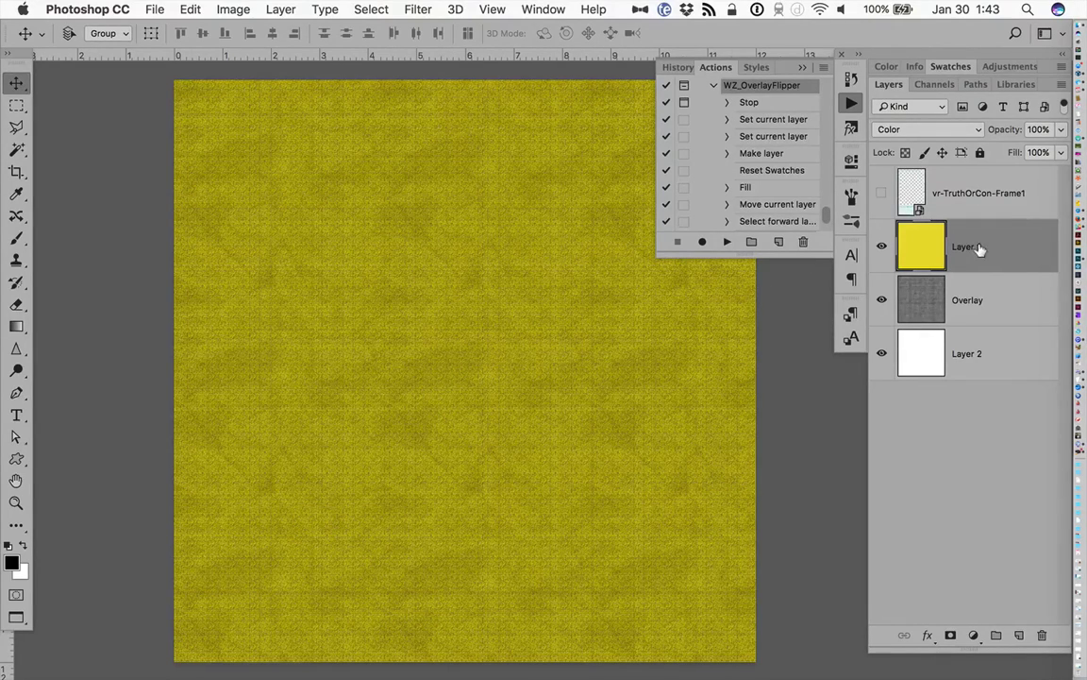
pyautogui.click(916, 131)
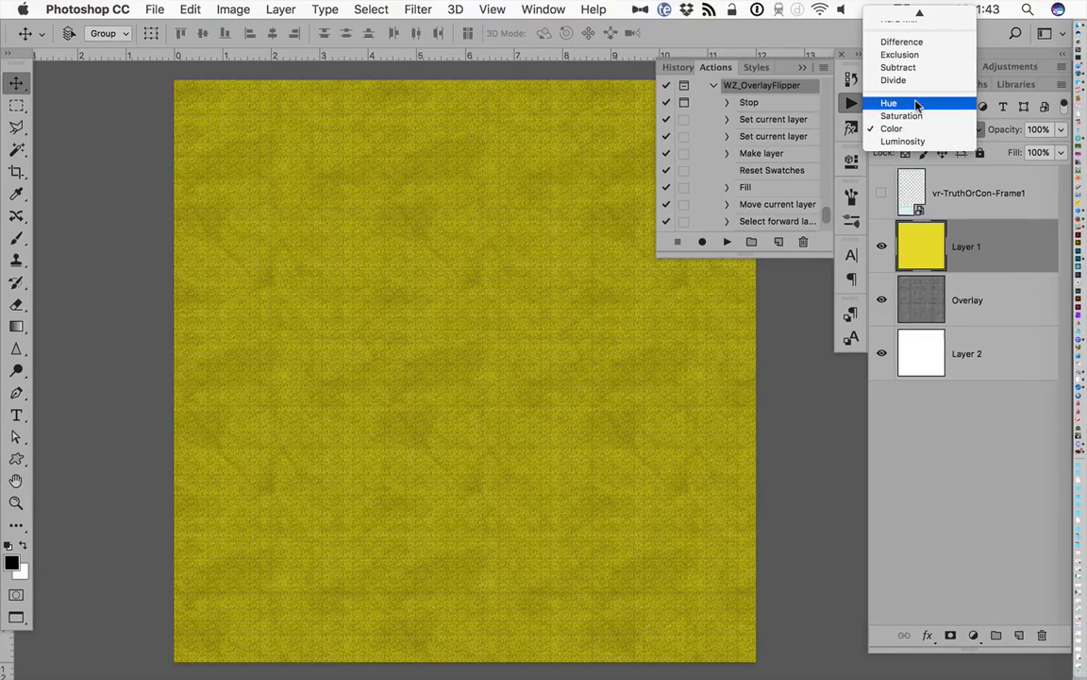
pyautogui.click(910, 128)
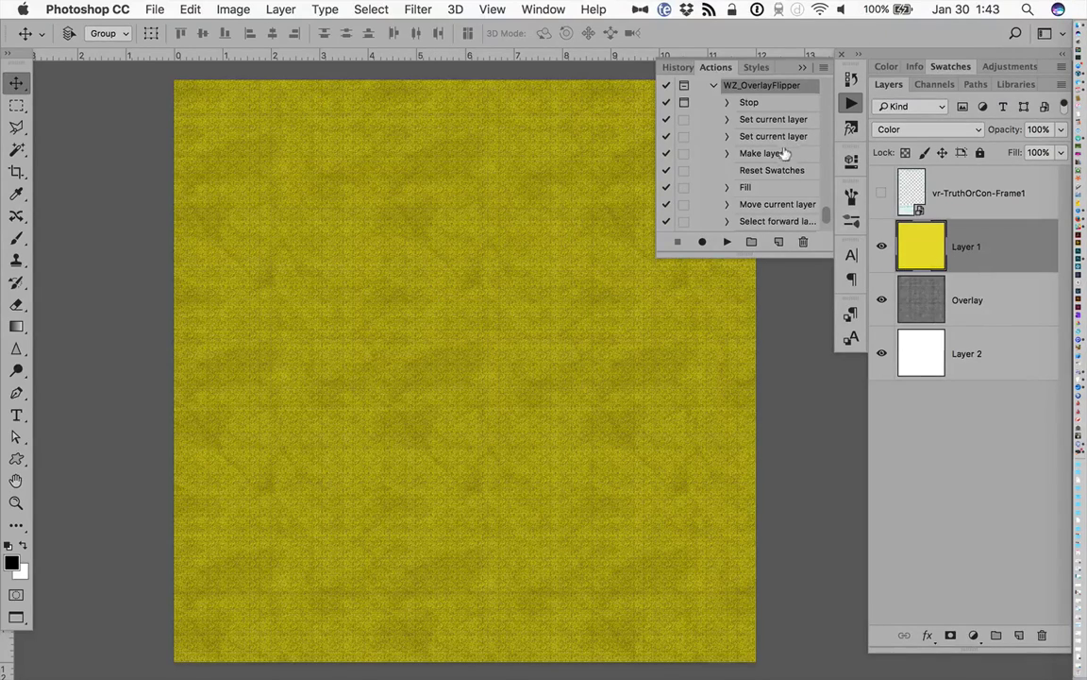
# Run the WZ_OverlayReverter action on Layer 1 to flip the overlay and colour layers back.
pyautogui.click(715, 86)
pyautogui.click(701, 135)
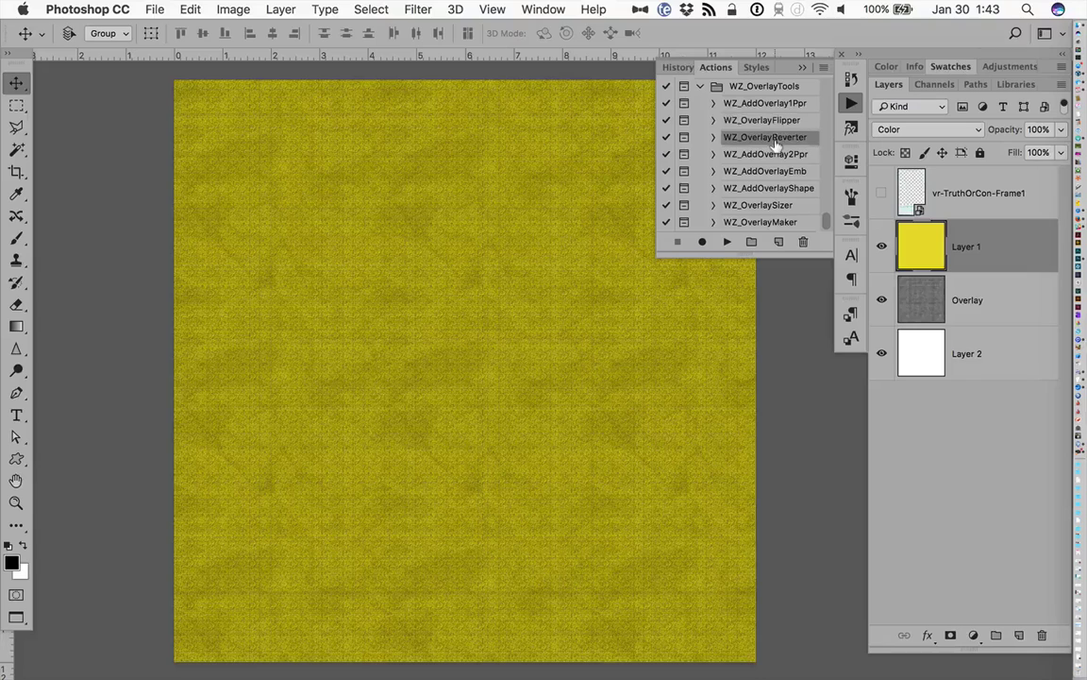
pyautogui.click(726, 242)
pyautogui.click(727, 242)
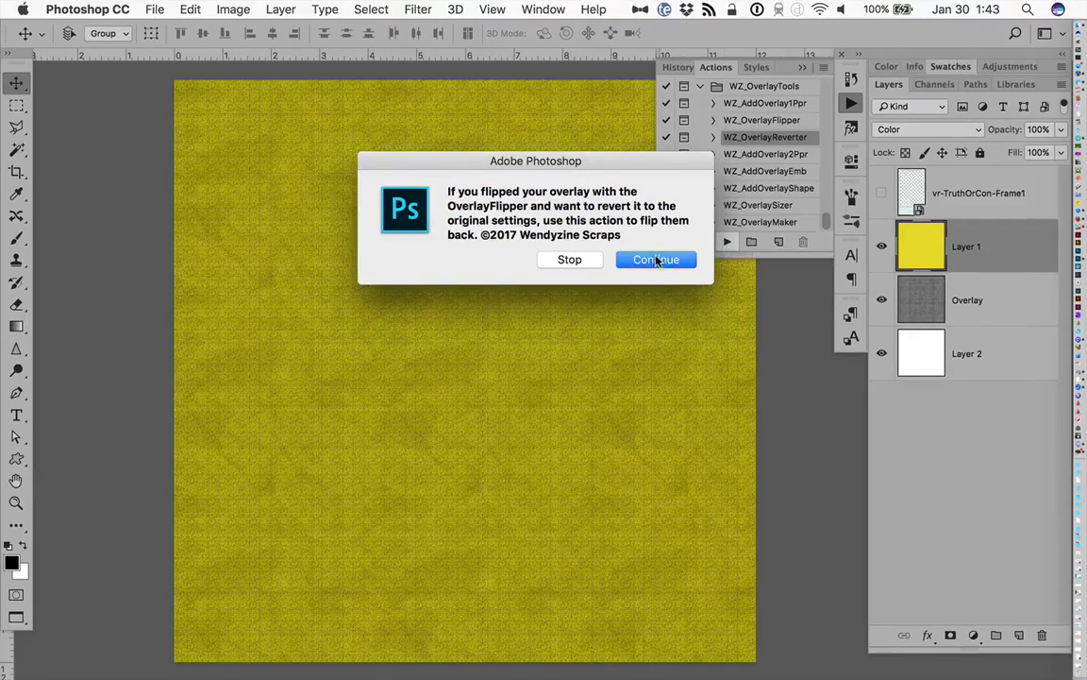
pyautogui.click(655, 257)
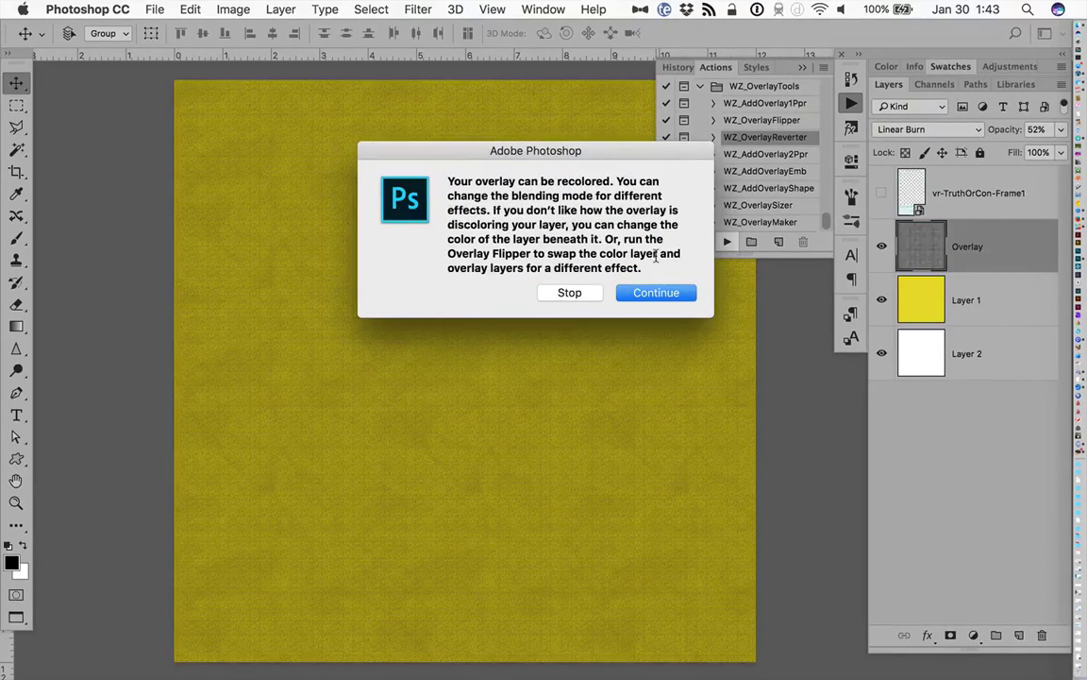
pyautogui.click(658, 293)
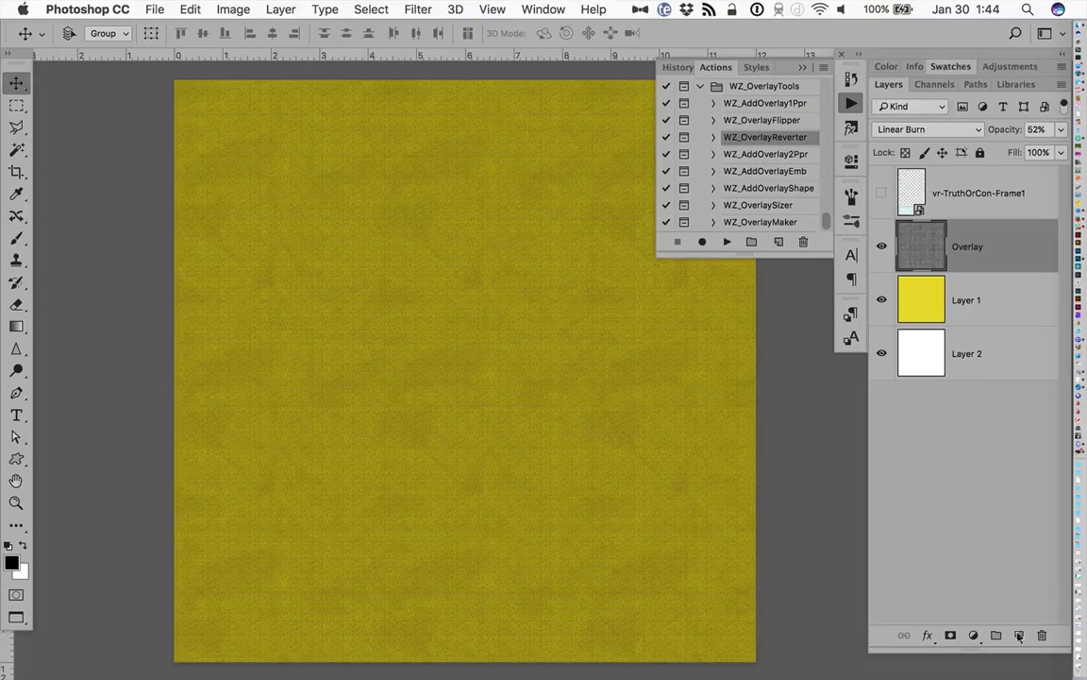
# Delete the Overlay layer and fill Layer 1 with the teal foreground colour 119cac.
pyautogui.press('Delete')
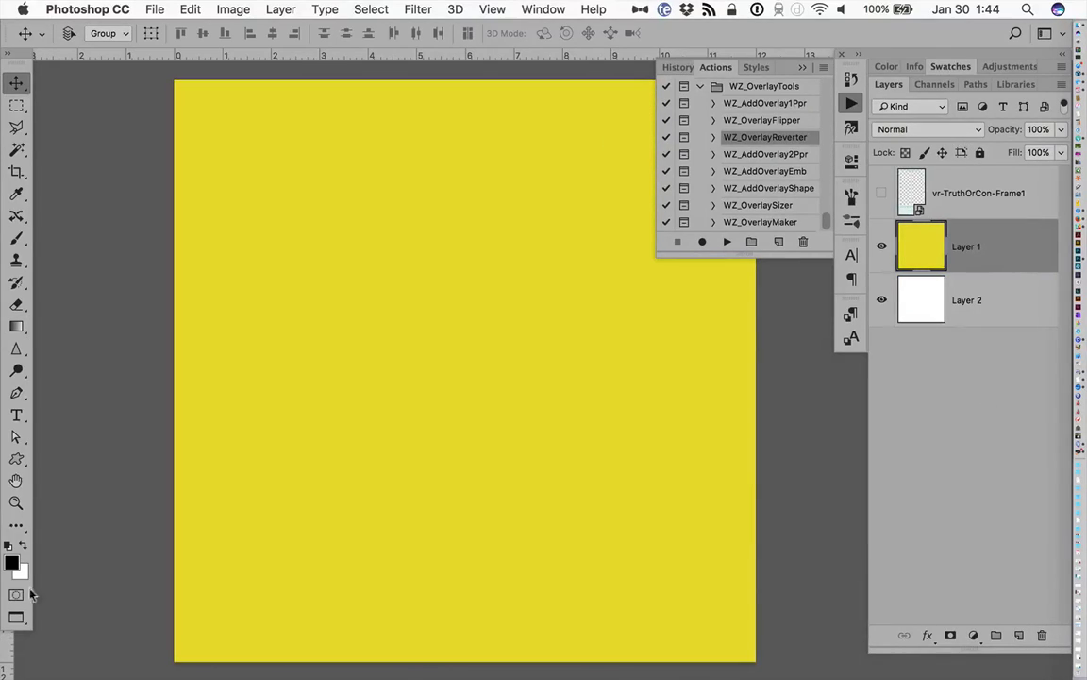
pyautogui.click(11, 563)
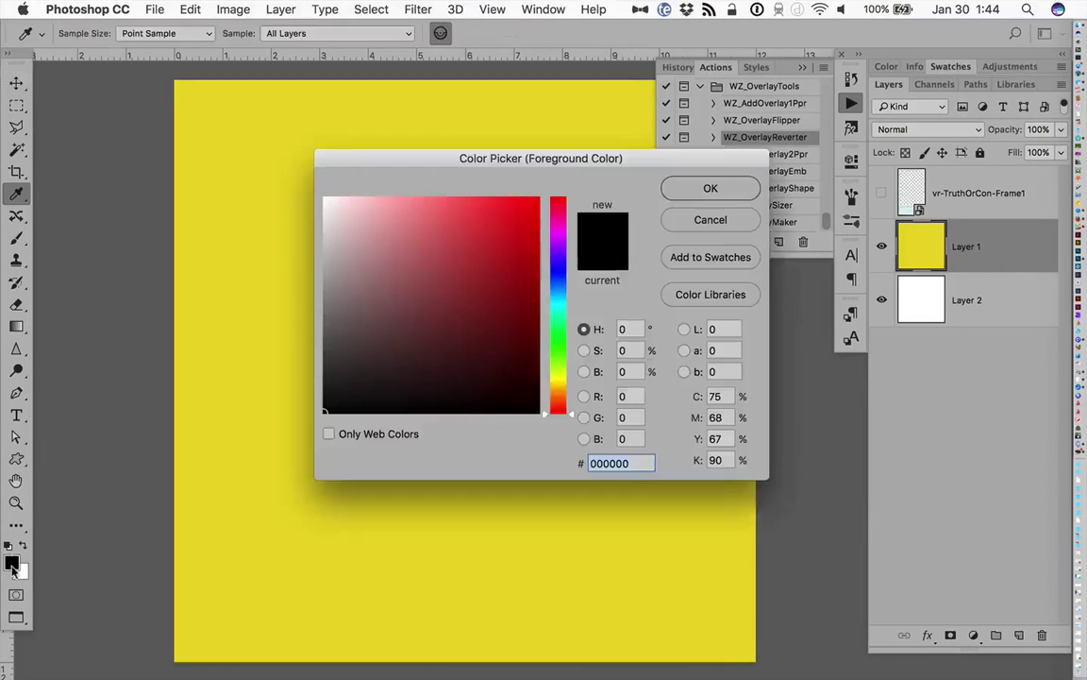
pyautogui.moveTo(571, 418); pyautogui.dragTo(518, 300)
pyautogui.click(518, 267)
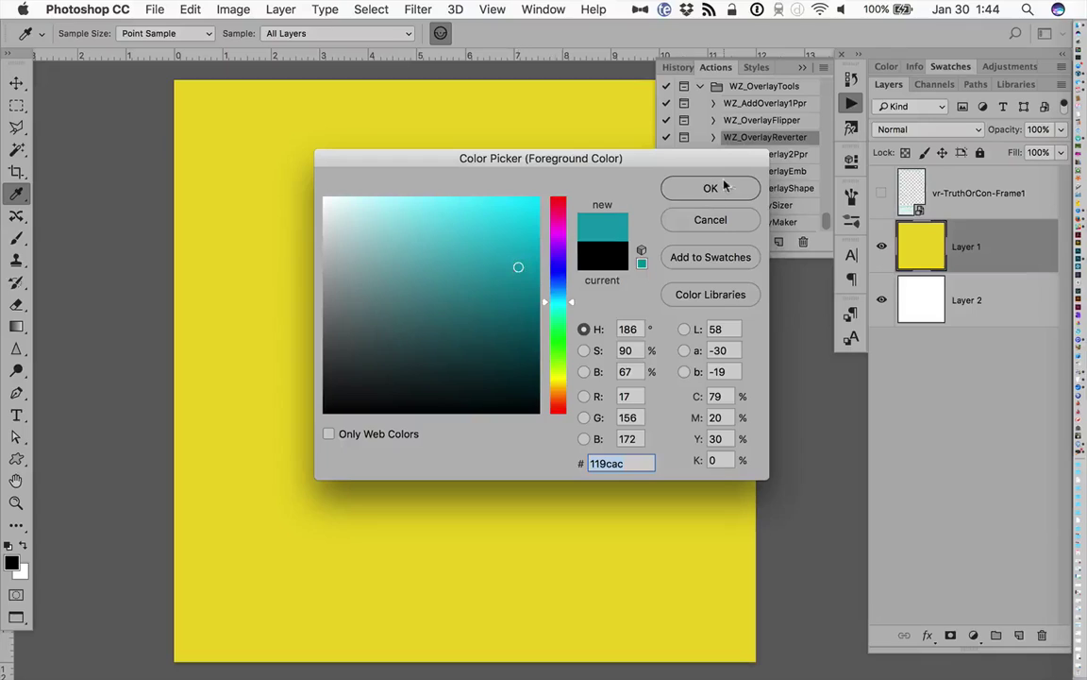
pyautogui.click(711, 188)
pyautogui.hotkey('alt', 'BackSpace')
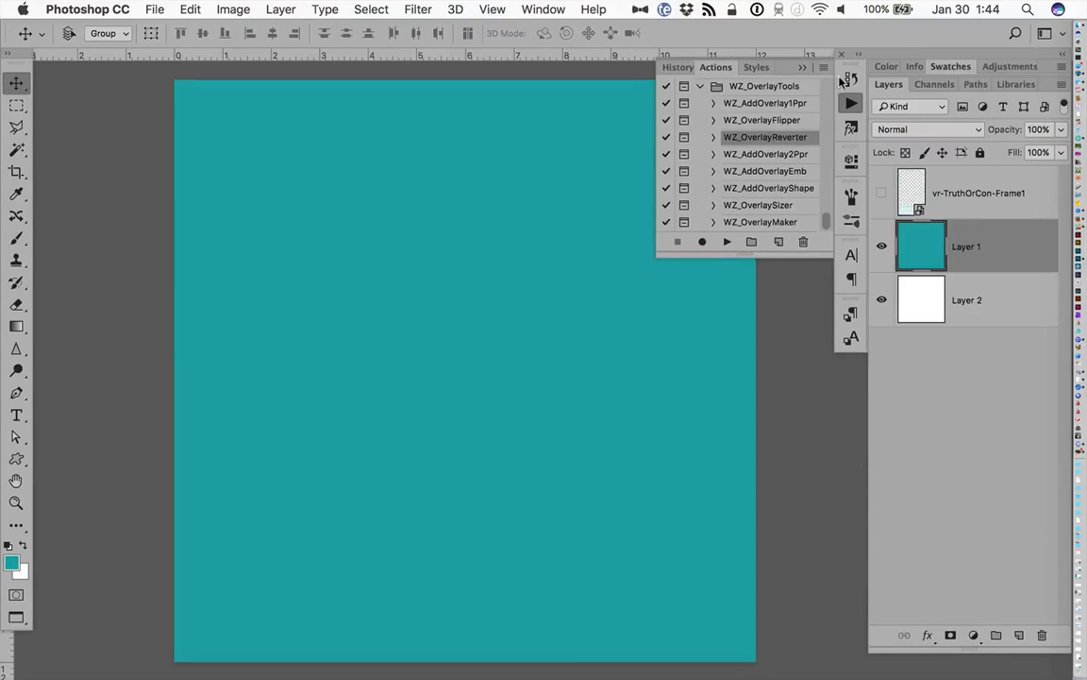
# Run the WZ_AddOverlay2Ppr action on Layer 1, using WZ_BlackTexture.jpg and arock_CUoldfriend_overlay (3) copy.png as the two overlays.
pyautogui.click(791, 157)
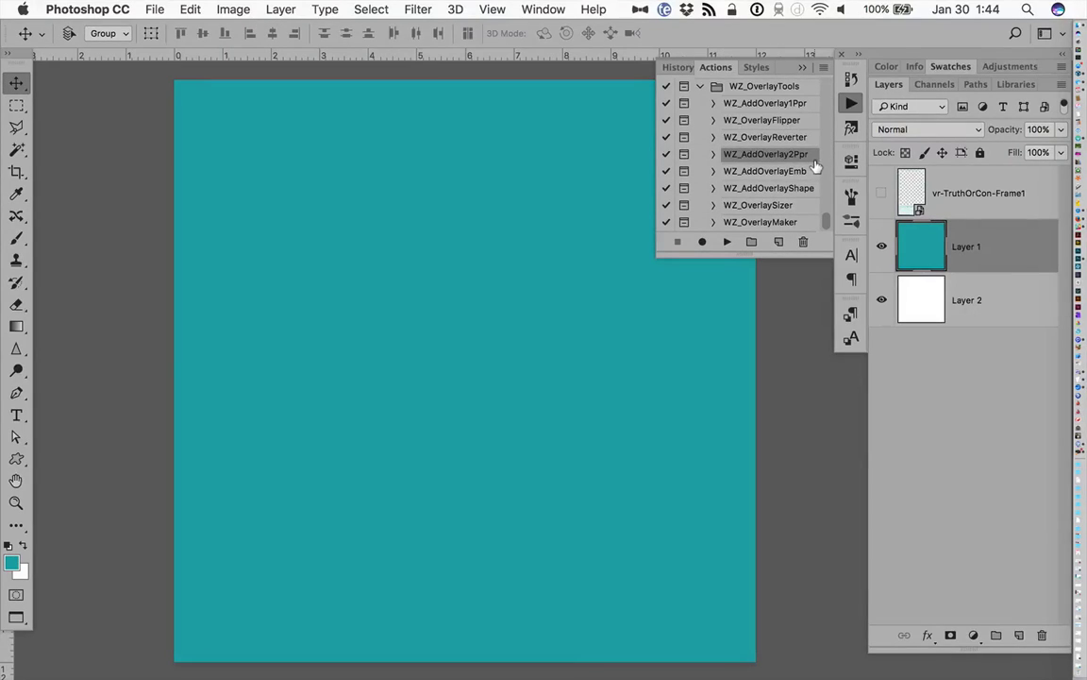
pyautogui.click(727, 243)
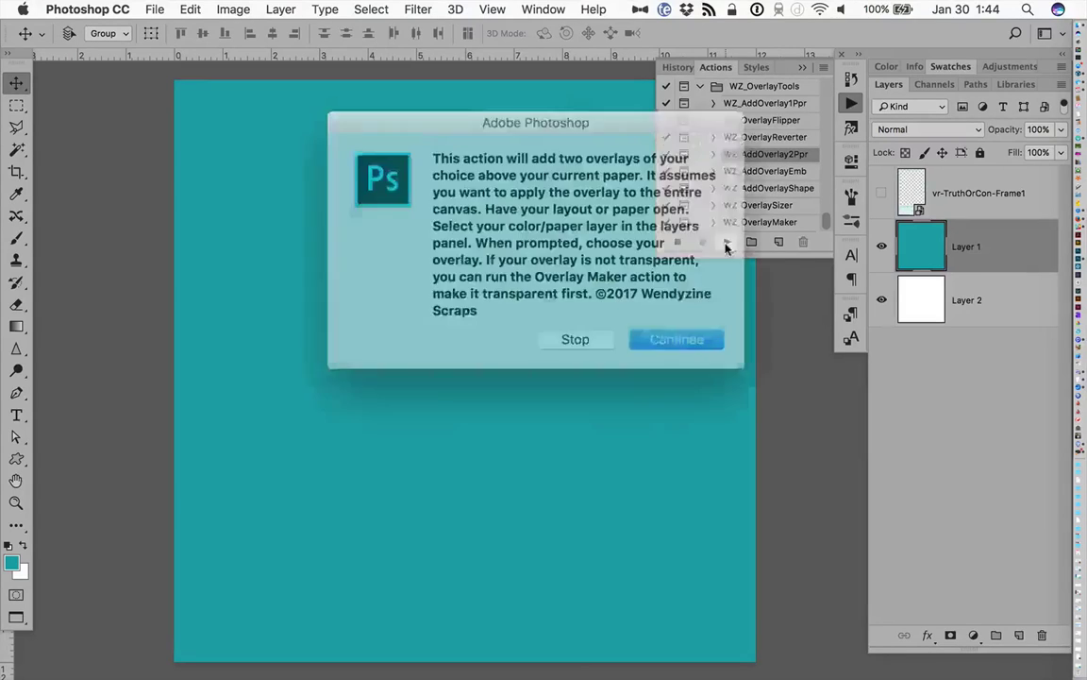
pyautogui.click(655, 324)
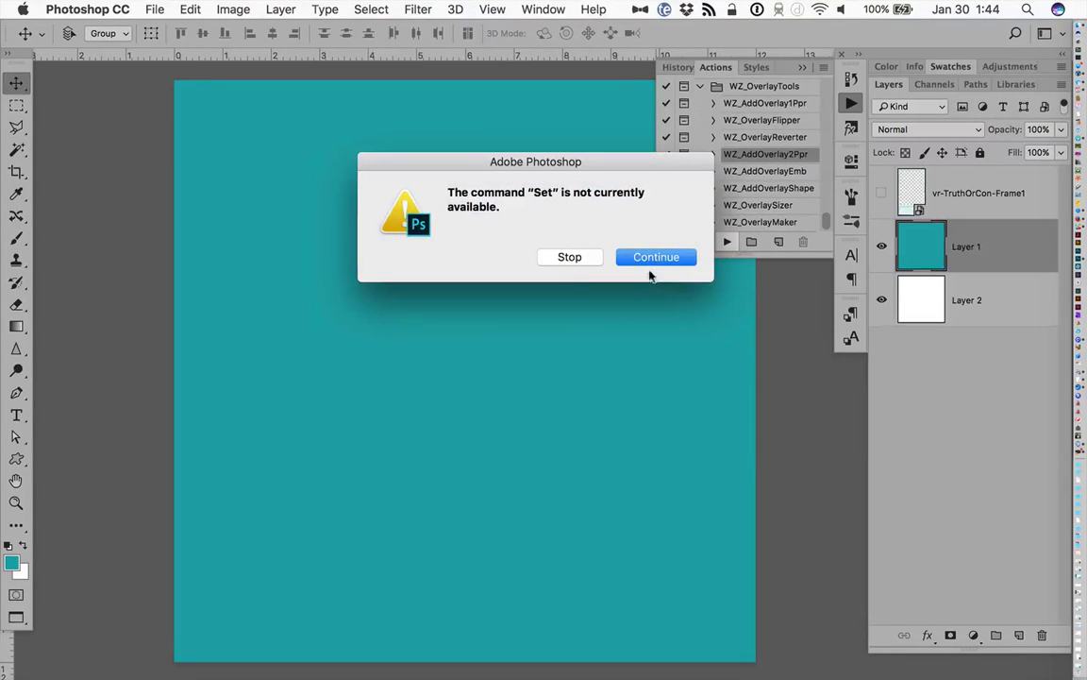
pyautogui.click(643, 255)
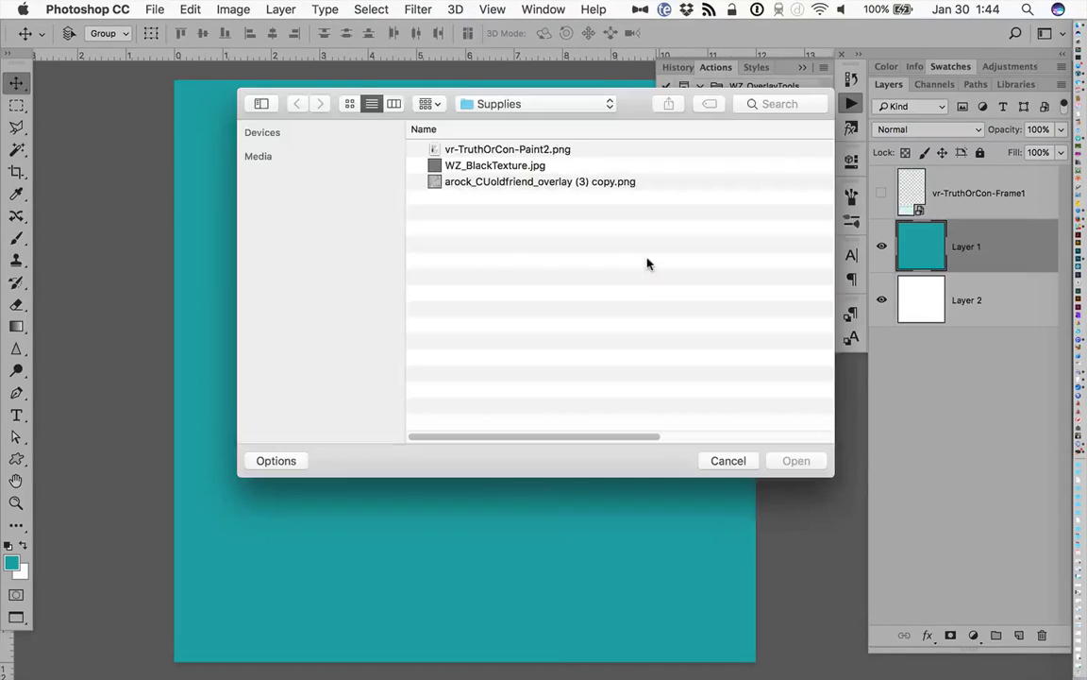
pyautogui.click(499, 166)
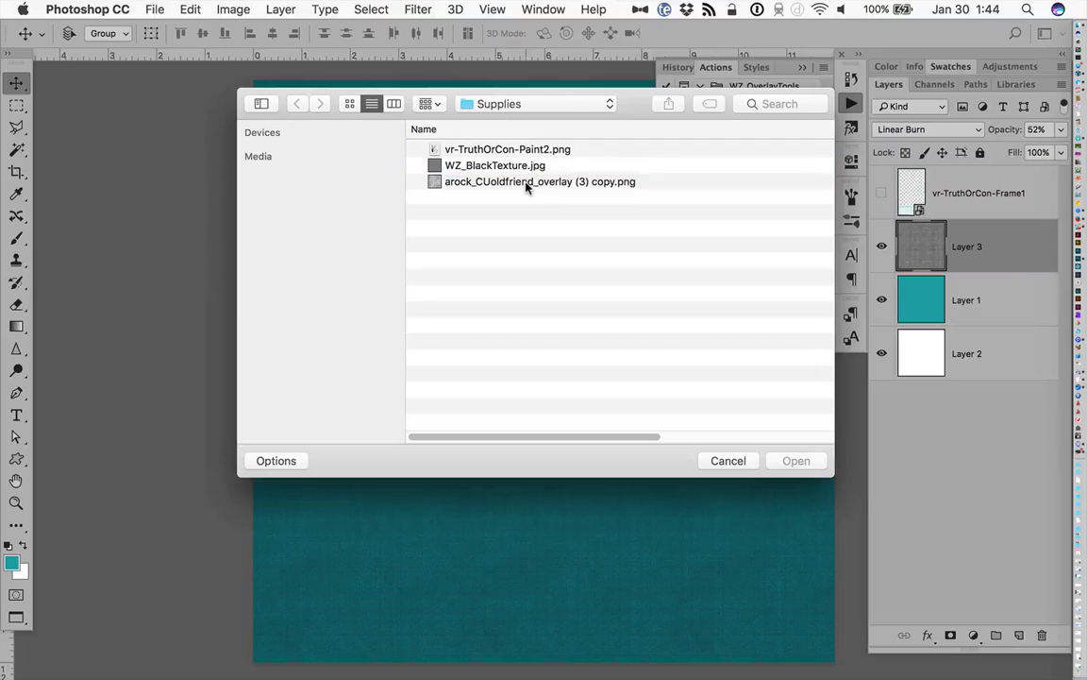
pyautogui.click(526, 182)
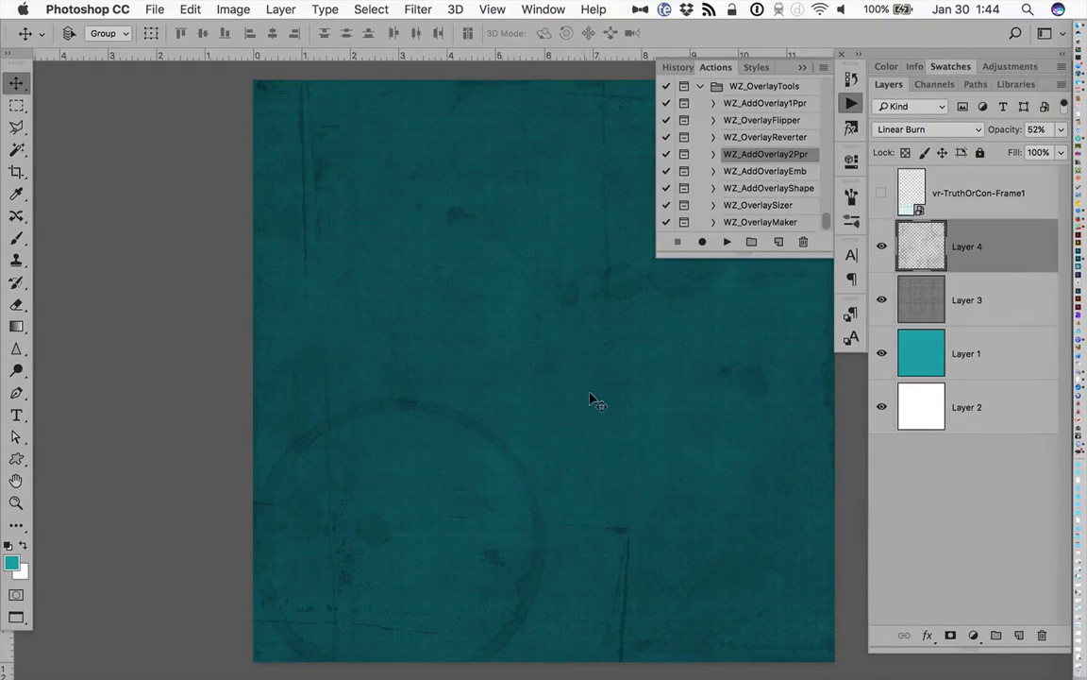
# Compare the paper with each of the two overlay layers, Layer 4 and Layer 3, hidden and shown.
pyautogui.hscroll(5, 593, 401)
pyautogui.hscroll(4, 594, 400)
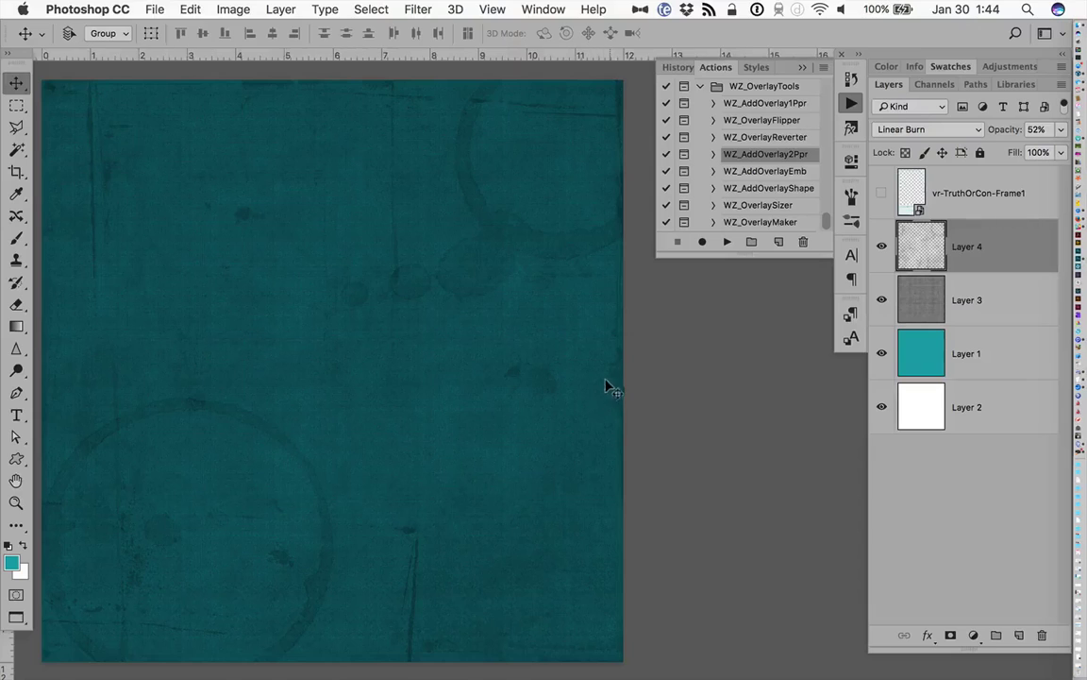
pyautogui.hscroll(-3, 612, 382)
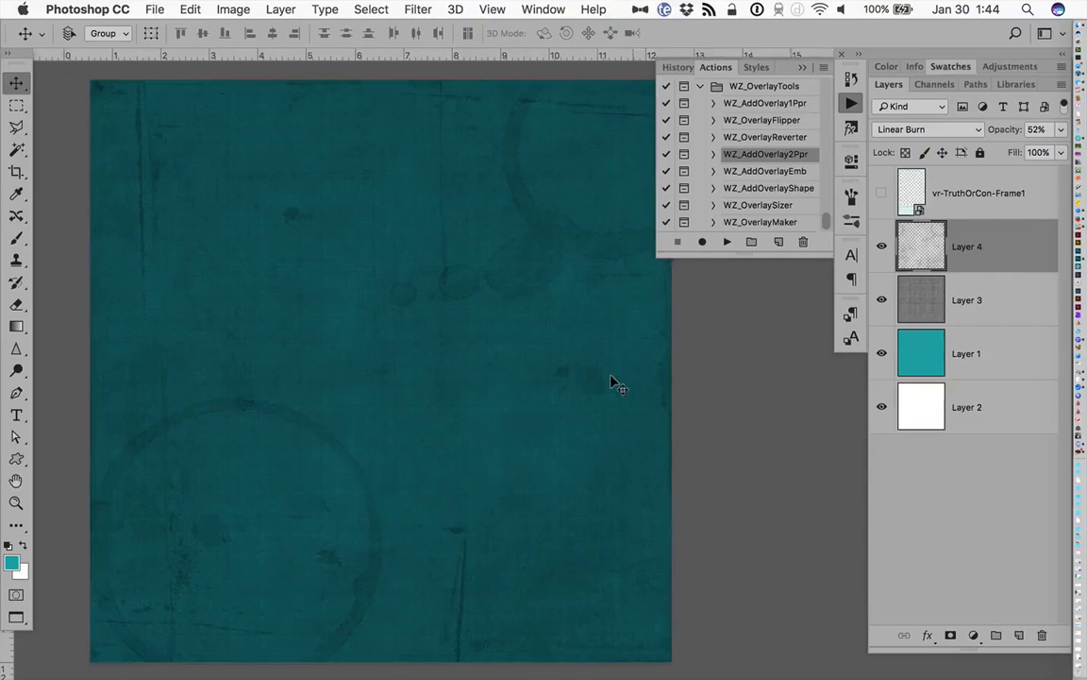
pyautogui.click(881, 247)
pyautogui.click(882, 247)
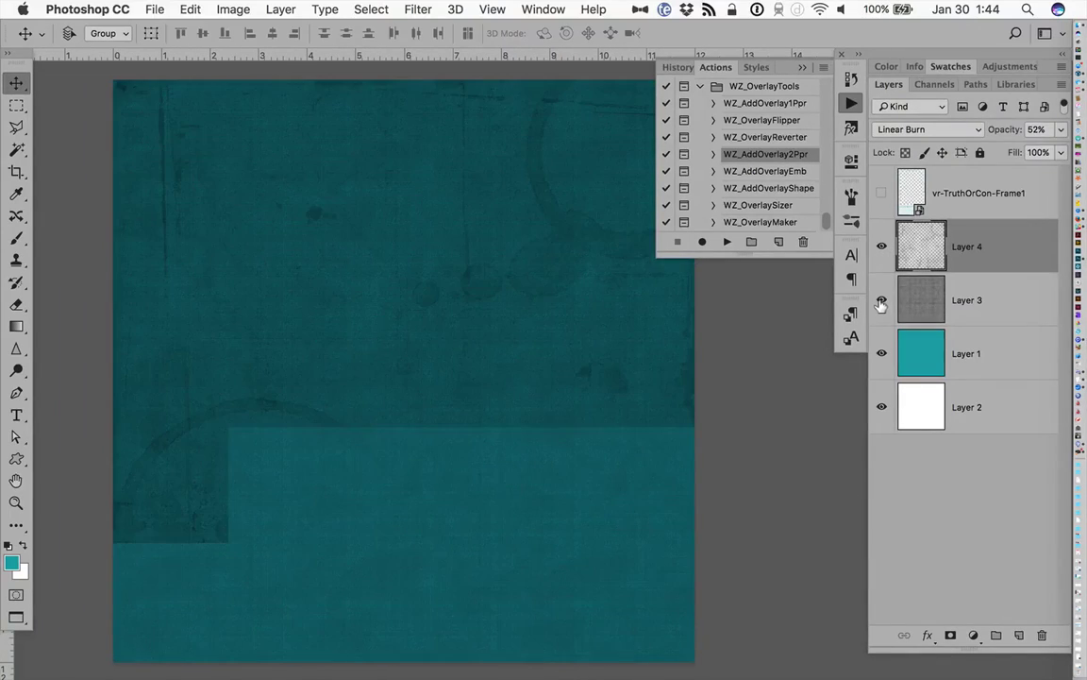
pyautogui.click(882, 300)
pyautogui.click(881, 300)
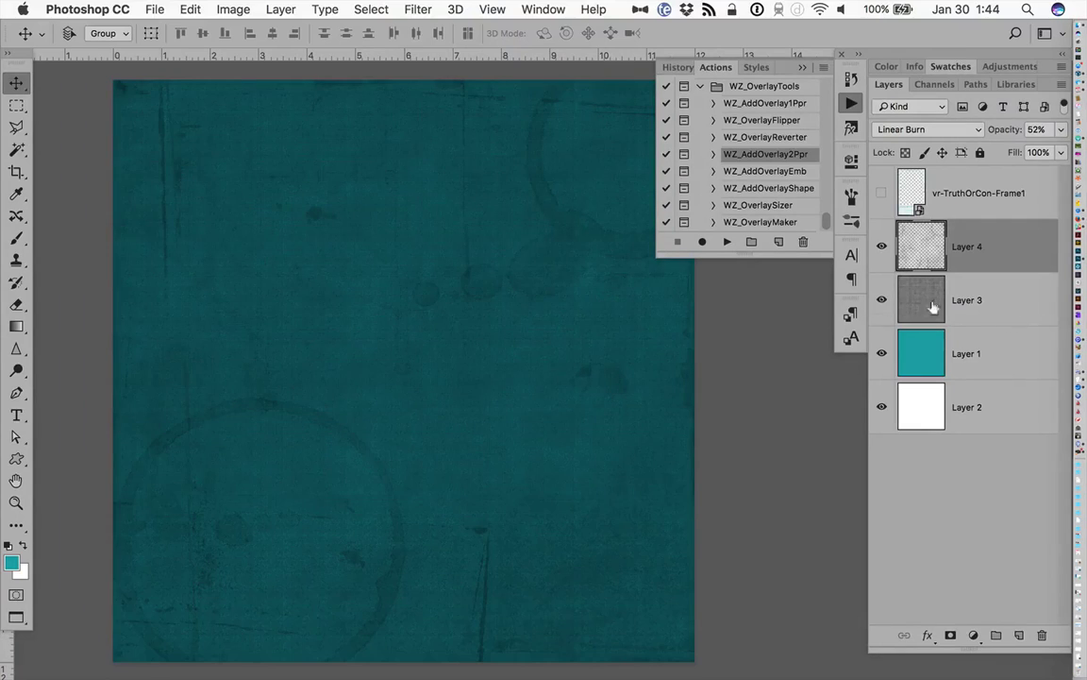
# Set the foreground colour to the brighter teal 19bdd1 and fill Layer 1 with it.
pyautogui.click(1007, 342)
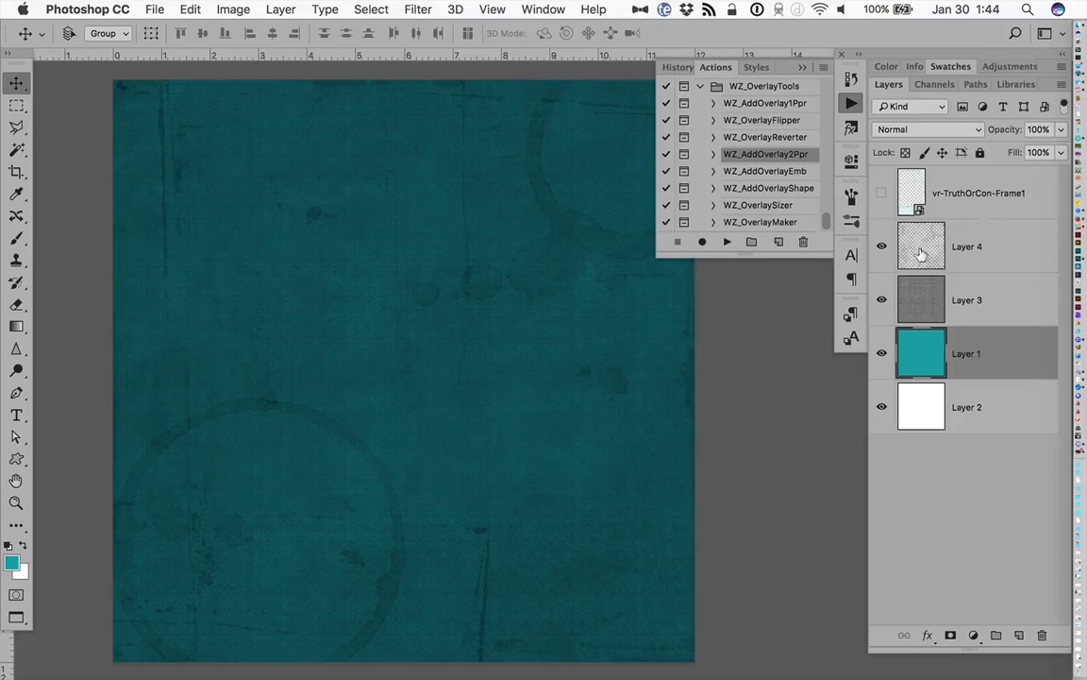
pyautogui.click(10, 563)
pyautogui.click(514, 235)
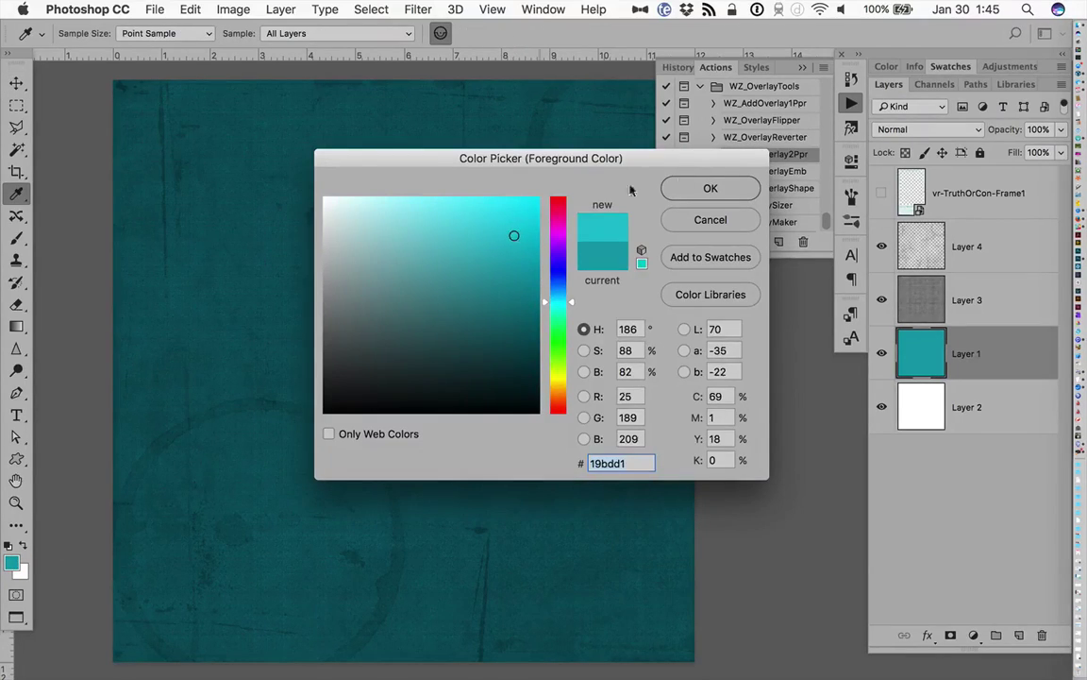
pyautogui.press('Return')
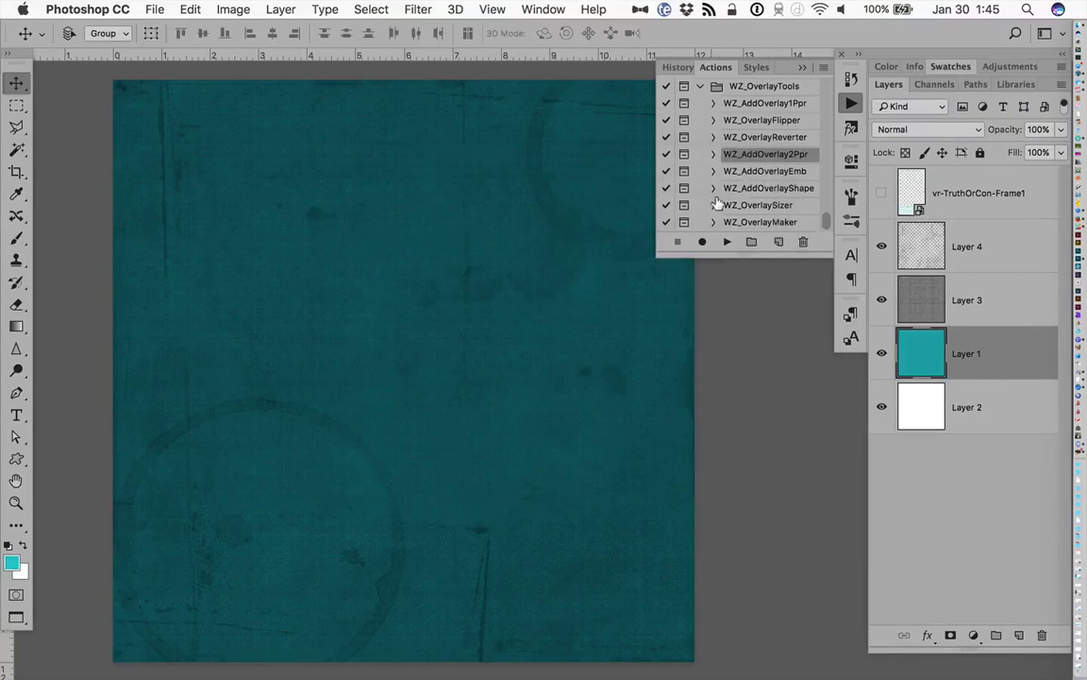
pyautogui.hotkey('alt', 'BackSpace')
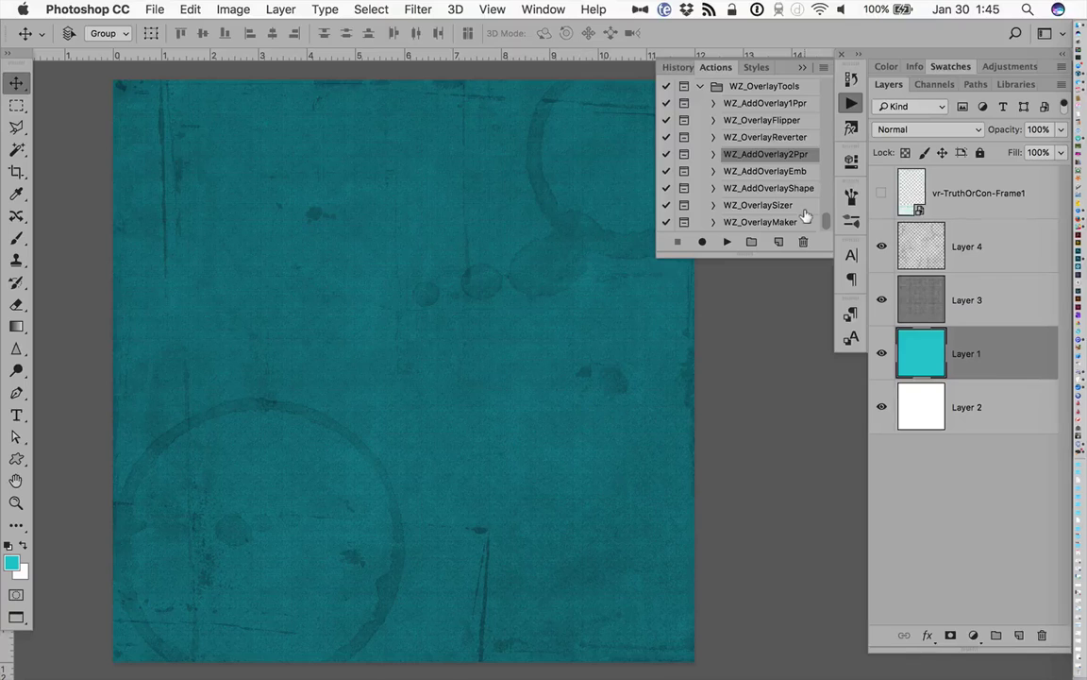
# Show the vr-TruthOrCon-Frame1 layer and run the WZ_AddOverlayEmb action on it with WZ_BlackTexture.jpg as the overlay.
pyautogui.click(703, 171)
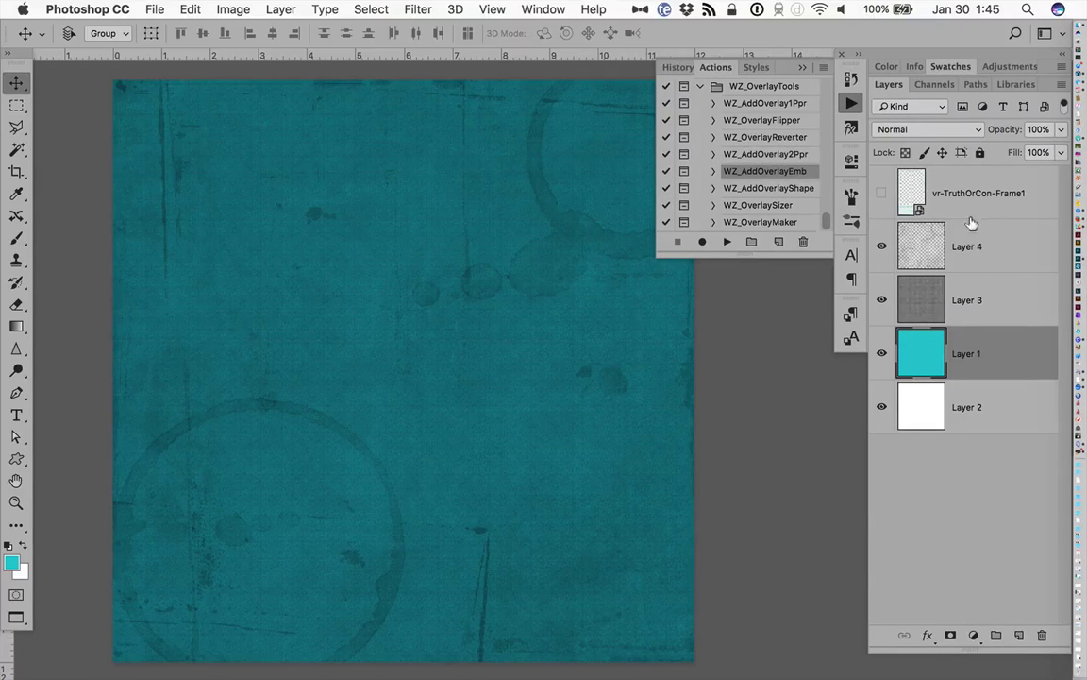
pyautogui.click(881, 194)
pyautogui.click(982, 194)
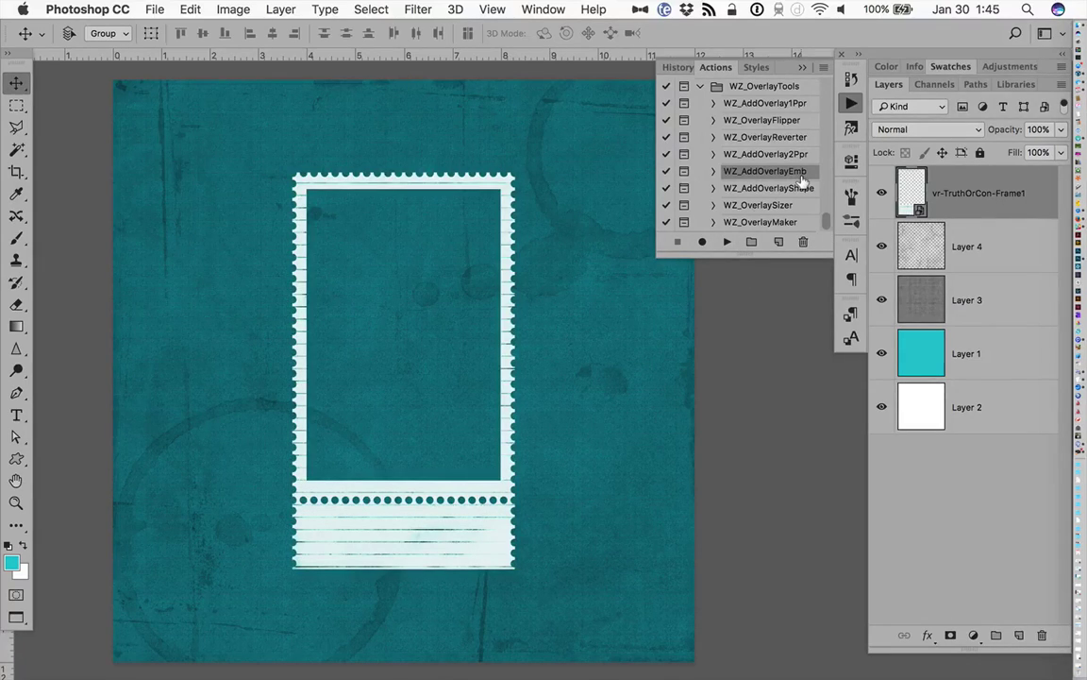
pyautogui.click(727, 242)
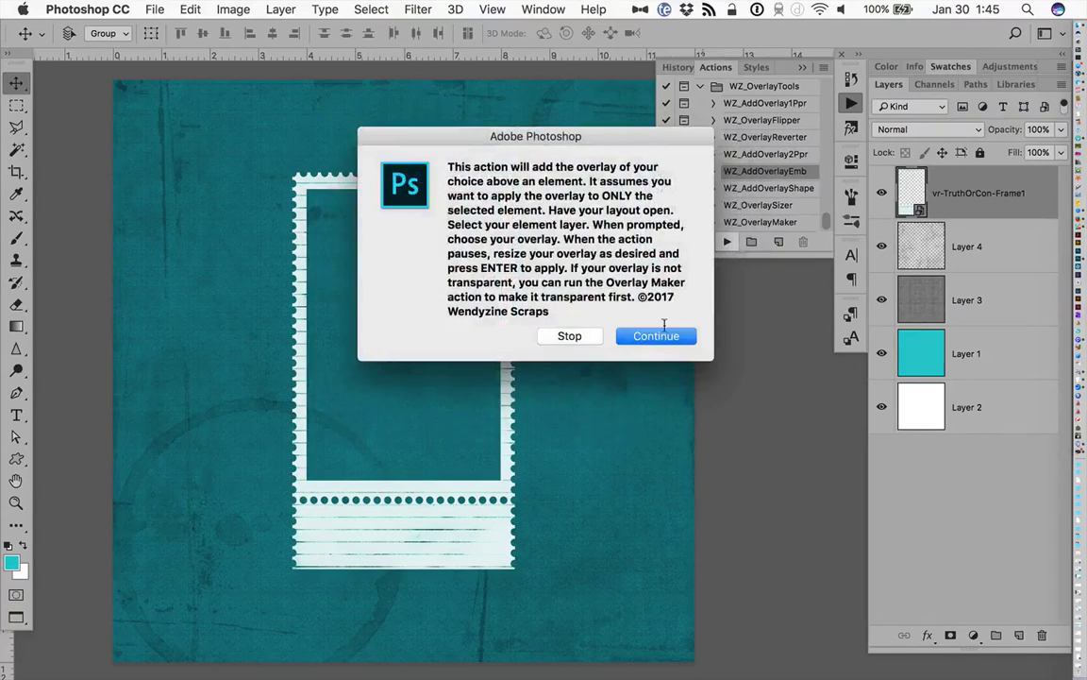
pyautogui.click(662, 335)
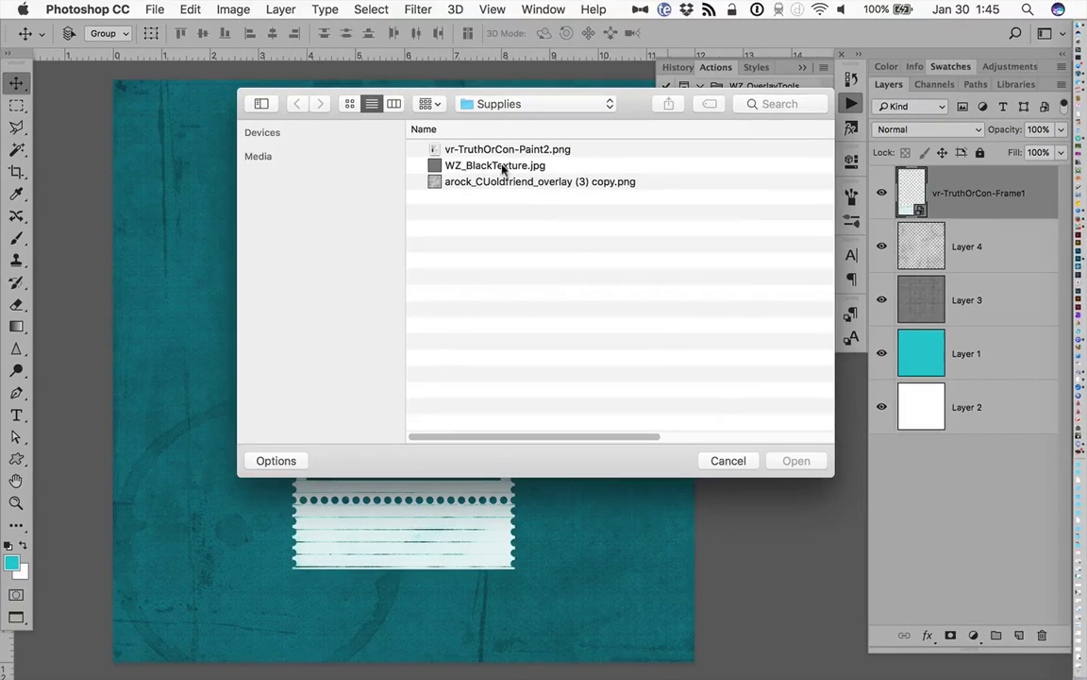
pyautogui.click(498, 168)
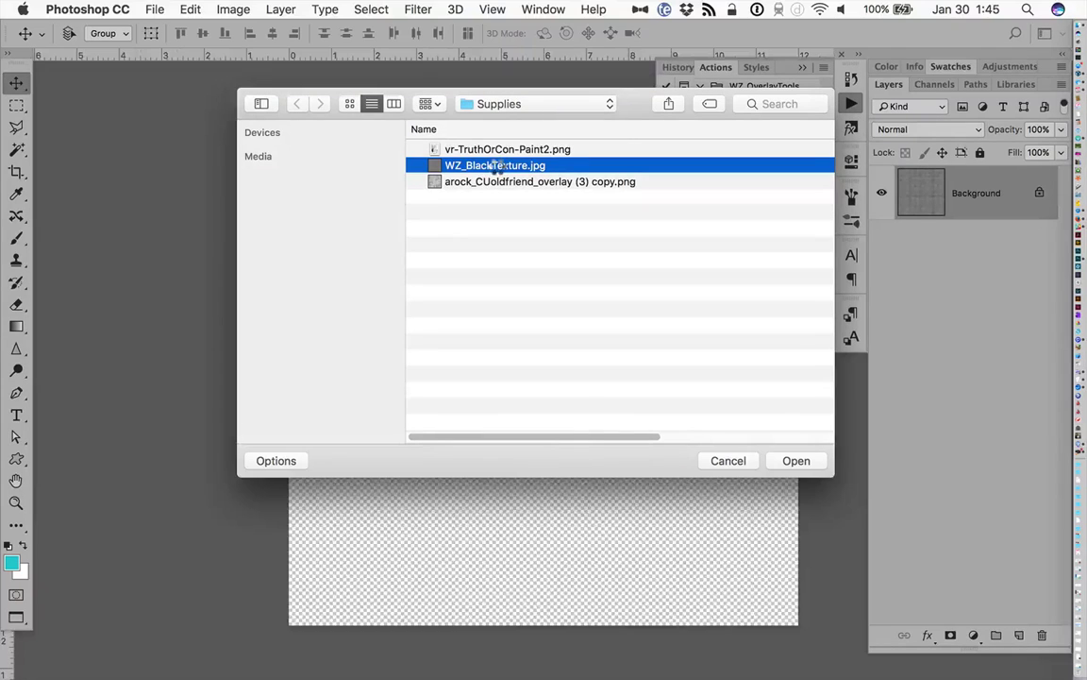
pyautogui.doubleClick(496, 165)
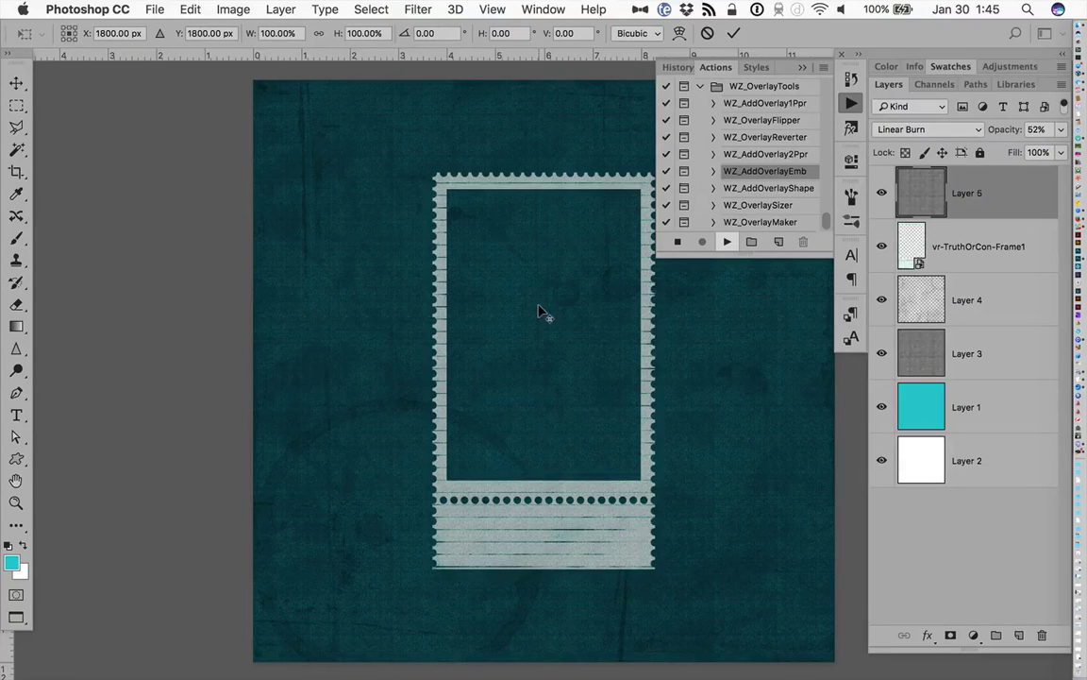
# Nudge the overlay up slightly, scale it to about 71% around the frame, apply the transform and continue the action to its end.
pyautogui.press('super+minus')
pyautogui.hscroll(5, 539, 311)
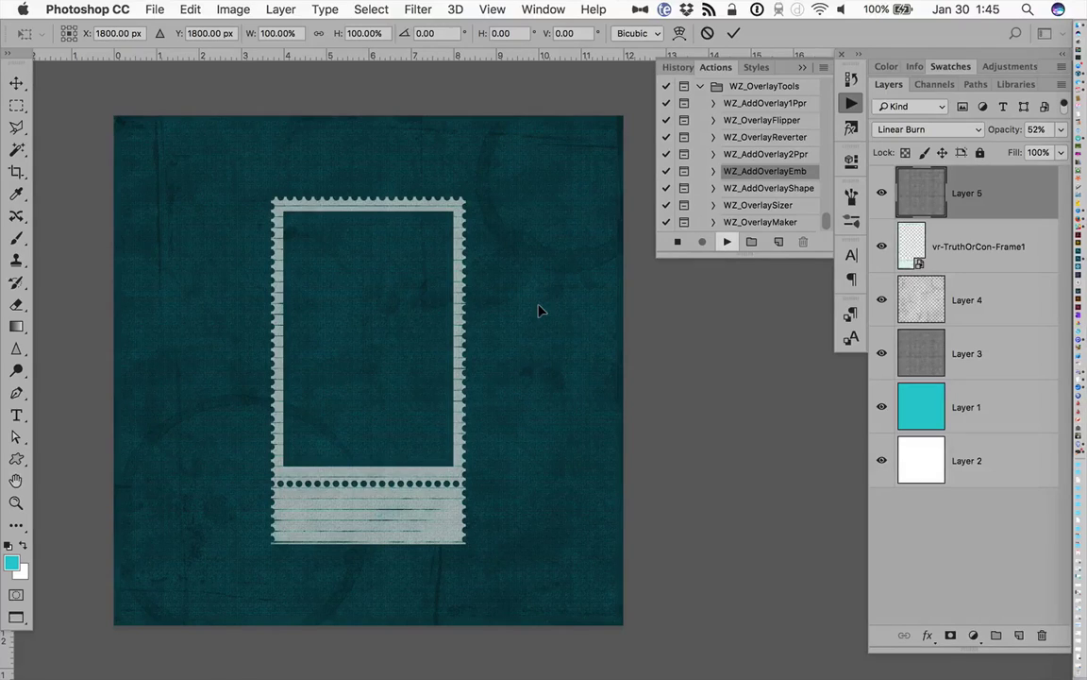
pyautogui.press('Up')
pyautogui.press('Up')
pyautogui.press('Up')
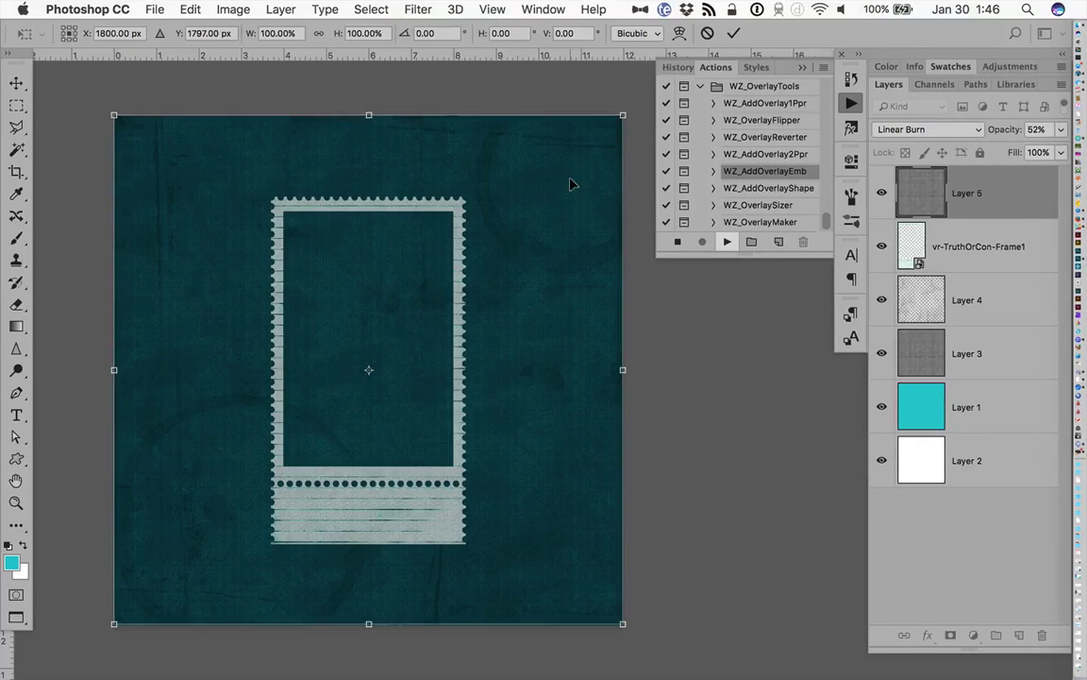
pyautogui.press('Up')
pyautogui.press('Down')
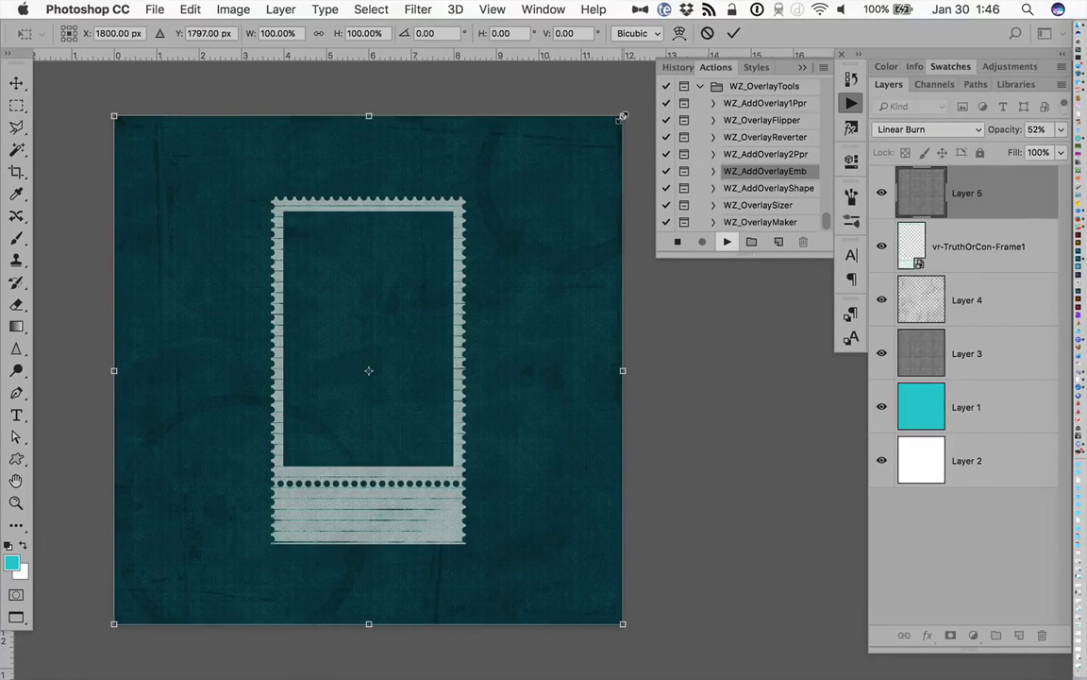
pyautogui.moveTo(623, 117); pyautogui.dragTo(521, 162)
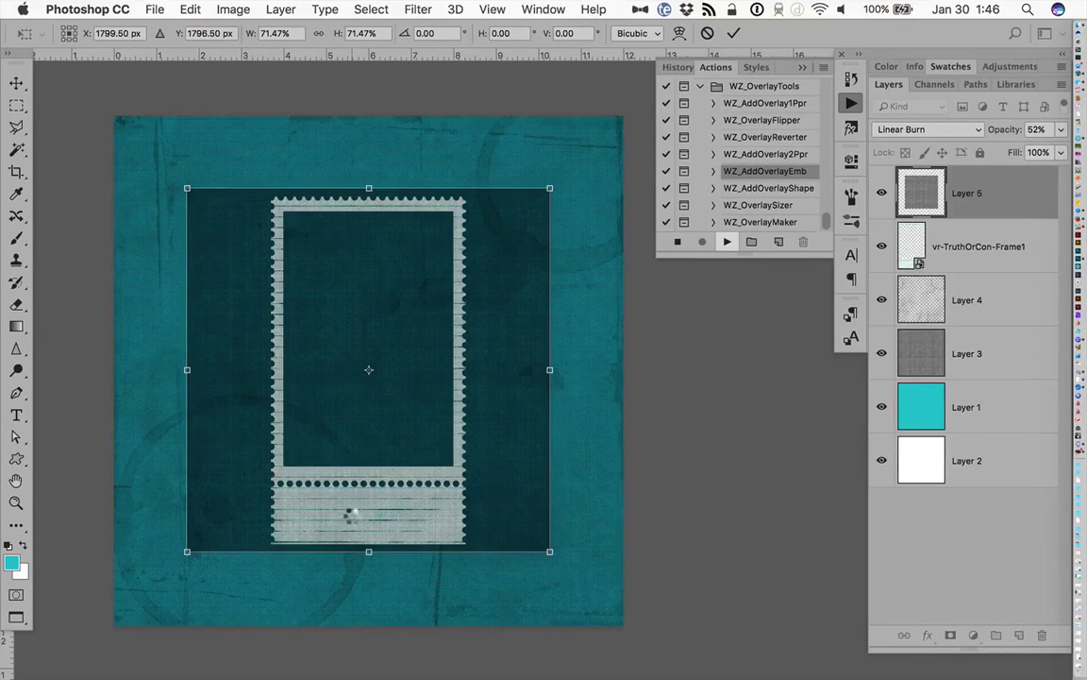
pyautogui.press('Return')
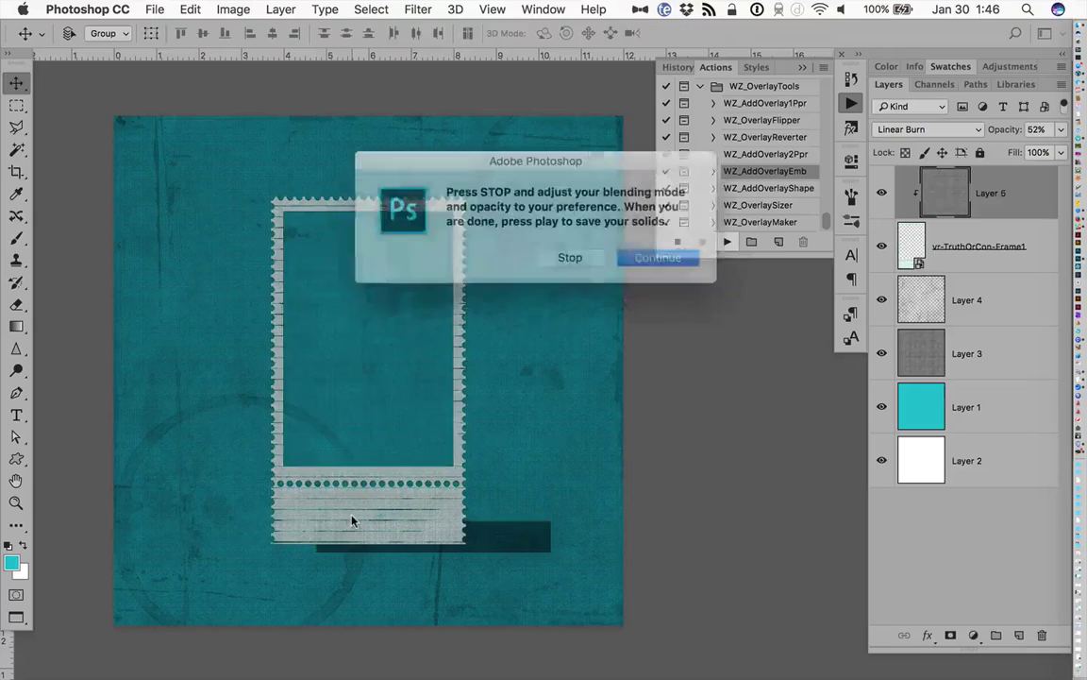
pyautogui.click(659, 260)
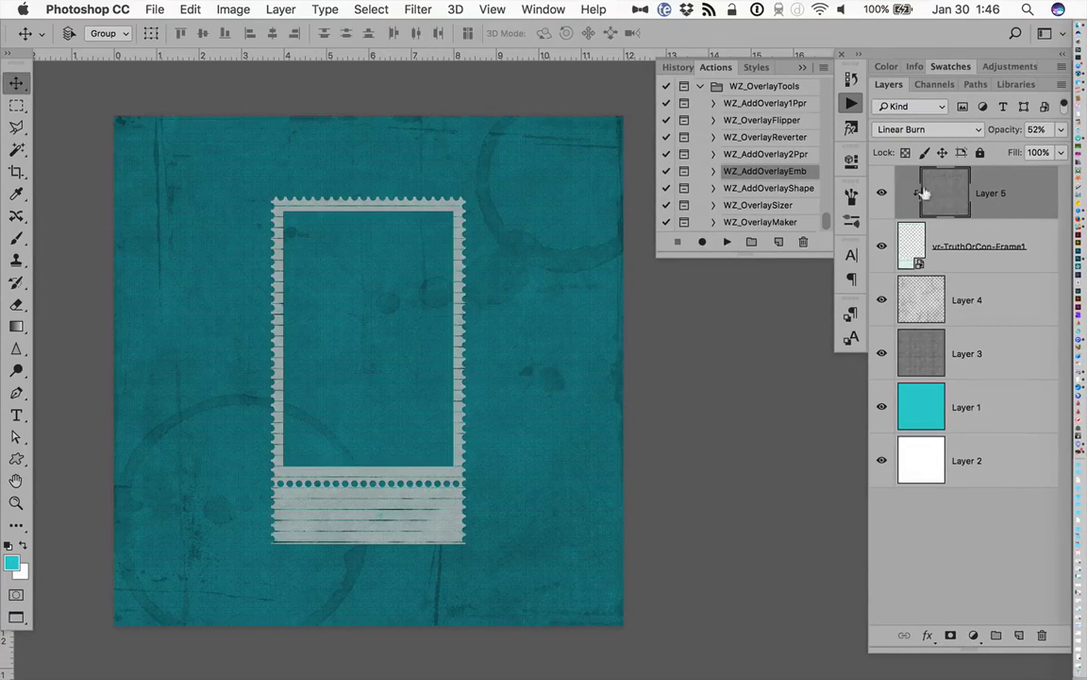
# Hide Layer 4 and Layer 3, and compare the frame with its clipped Layer 5 overlay hidden and shown.
pyautogui.click(882, 299)
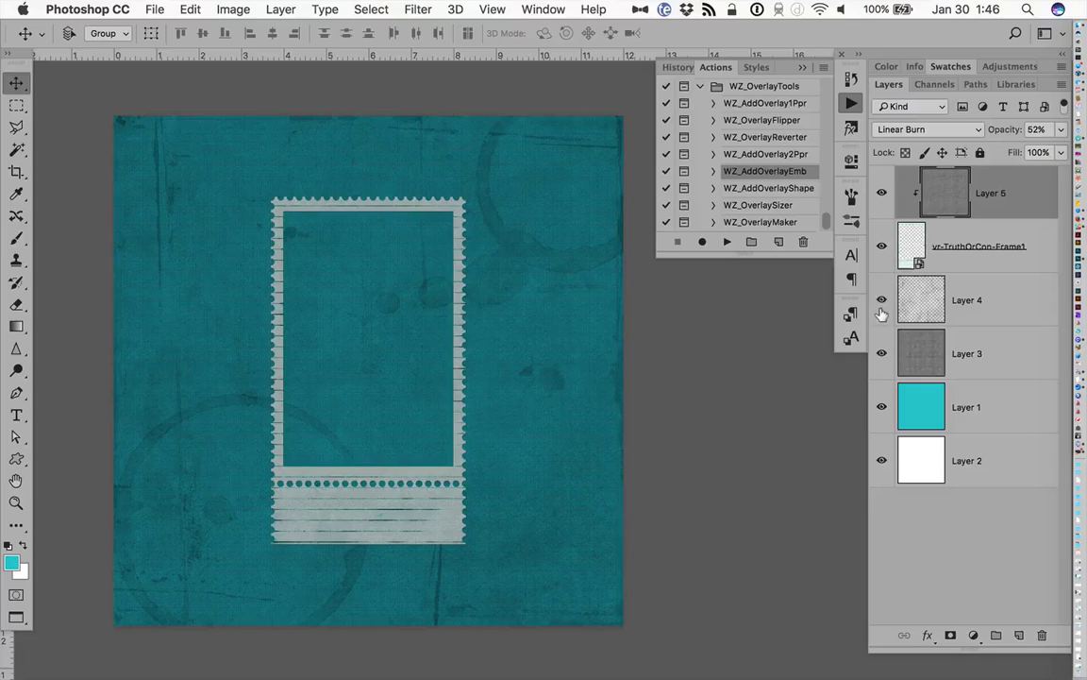
pyautogui.click(881, 353)
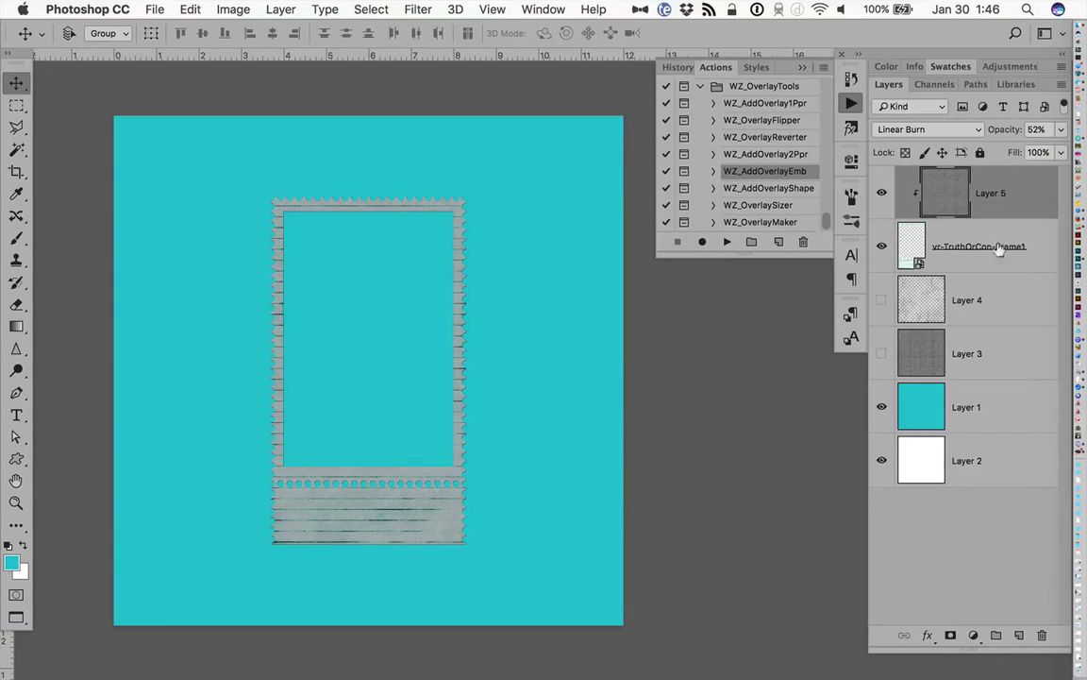
pyautogui.click(886, 193)
pyautogui.click(881, 193)
# Keep Layer 5 in Linear Burn mode and lower its opacity to 40%.
pyautogui.click(909, 129)
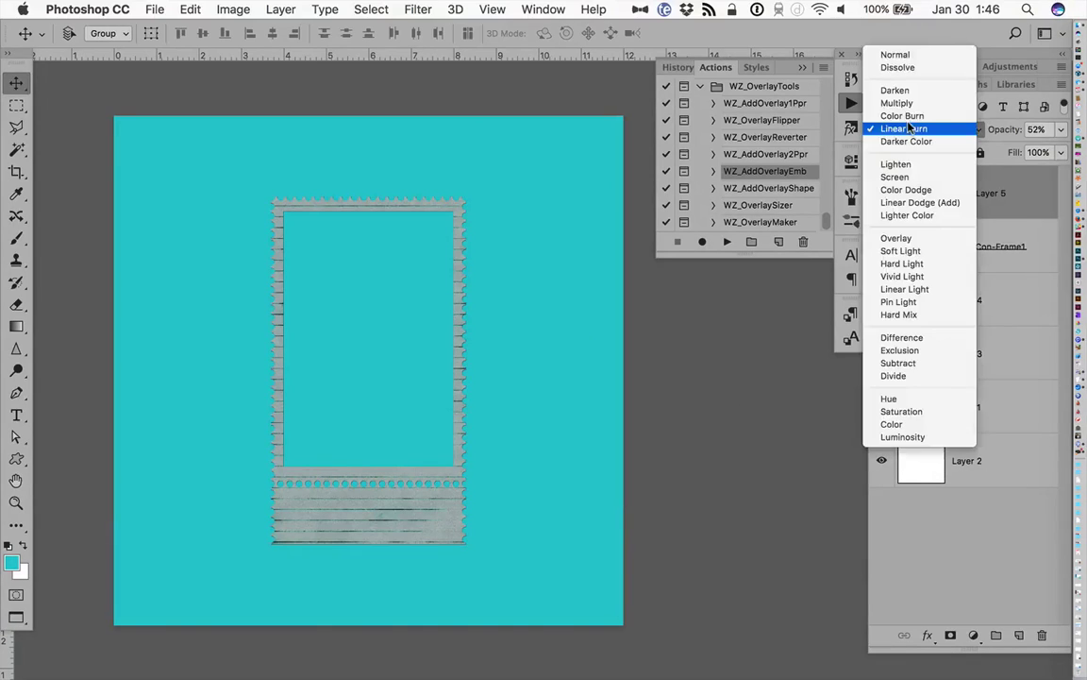
pyautogui.click(909, 129)
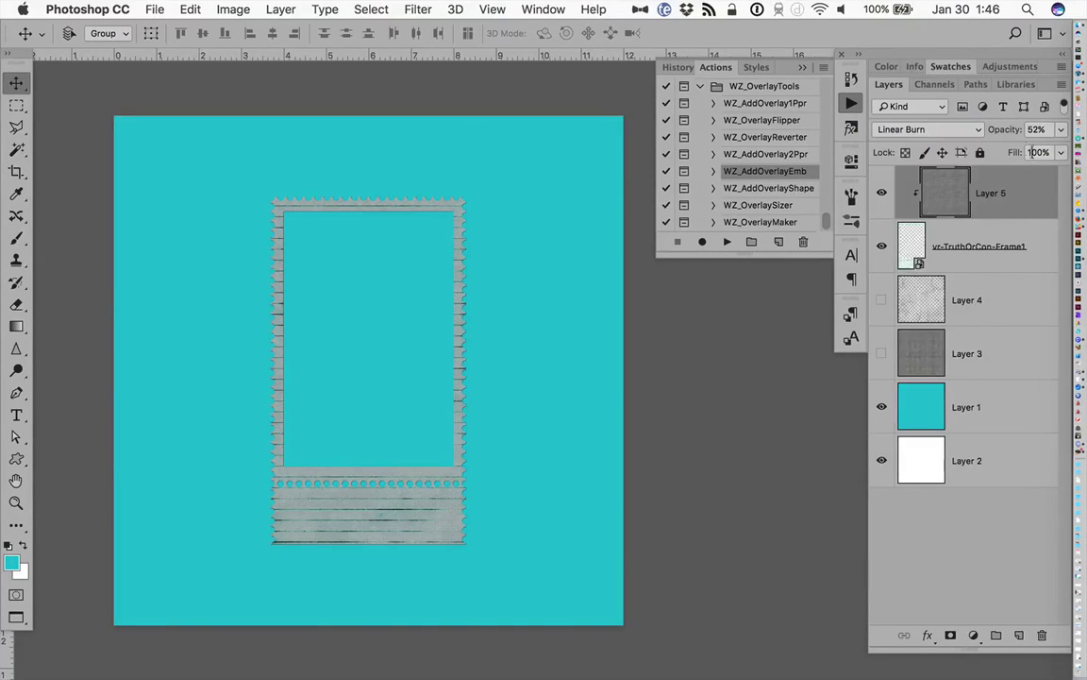
pyautogui.moveTo(1004, 130)
pyautogui.mouseDown()
pyautogui.moveTo(1029, 131)
pyautogui.moveTo(960, 132)
pyautogui.mouseUp()
# Try the Color and Overlay blending modes on Layer 5 and return it to Linear Burn.
pyautogui.click(956, 132)
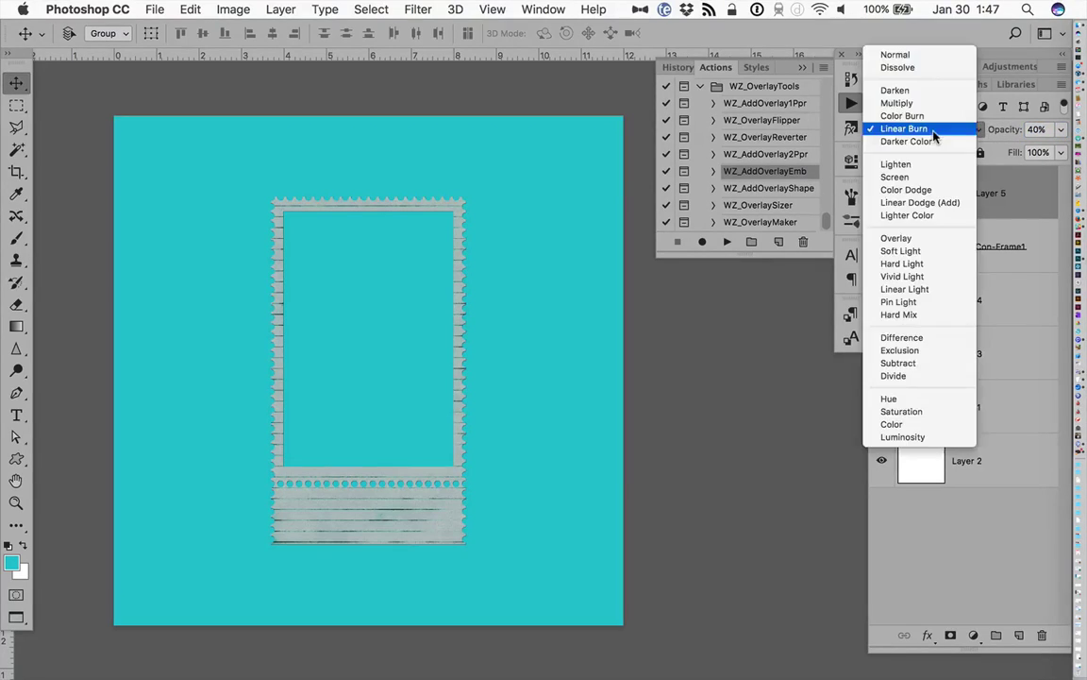
pyautogui.click(904, 422)
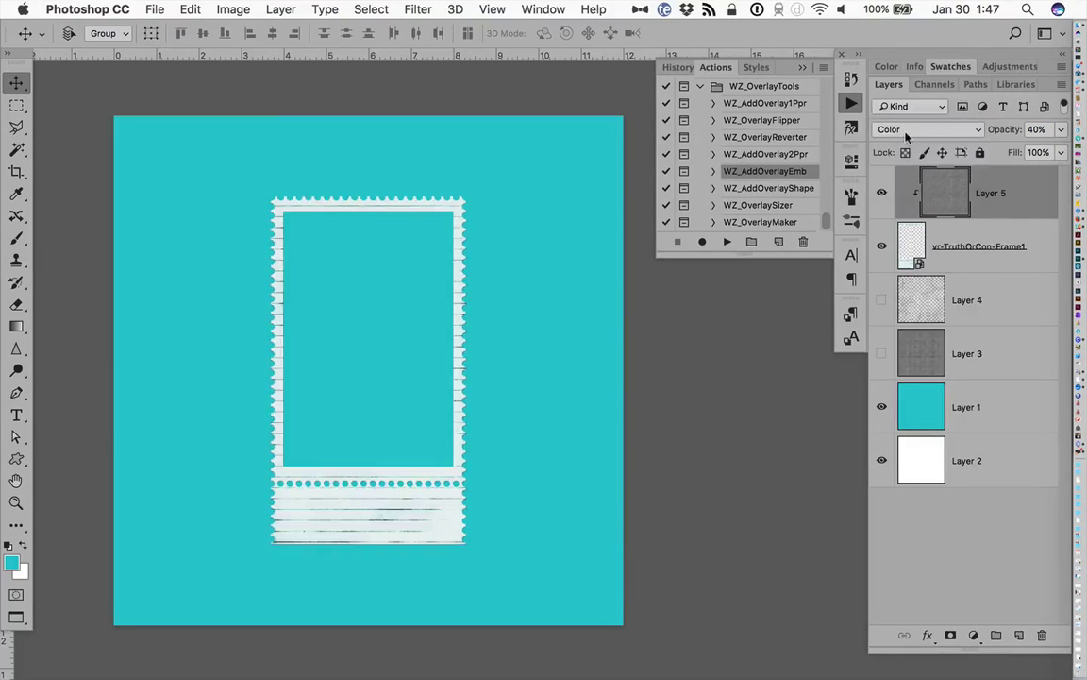
pyautogui.click(927, 130)
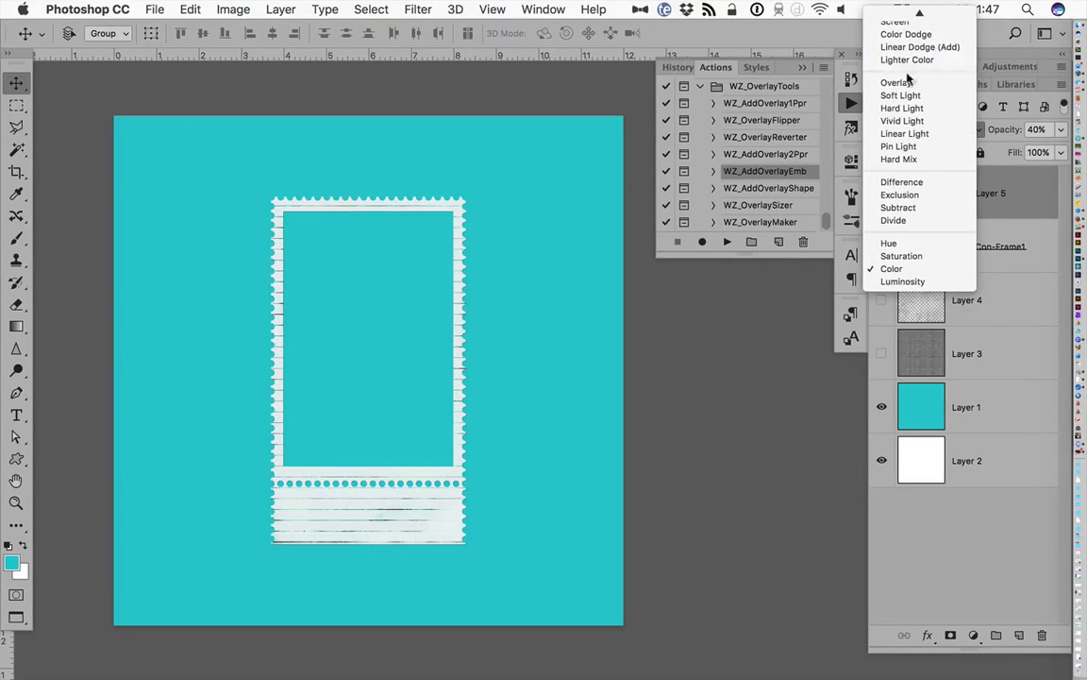
pyautogui.click(909, 83)
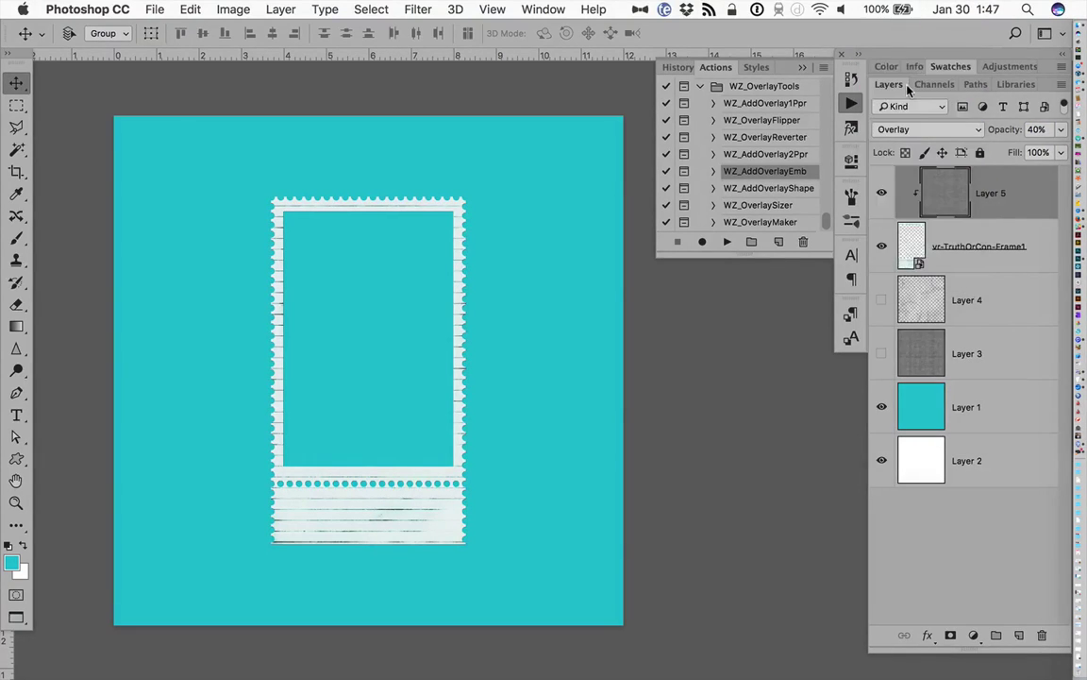
pyautogui.click(944, 129)
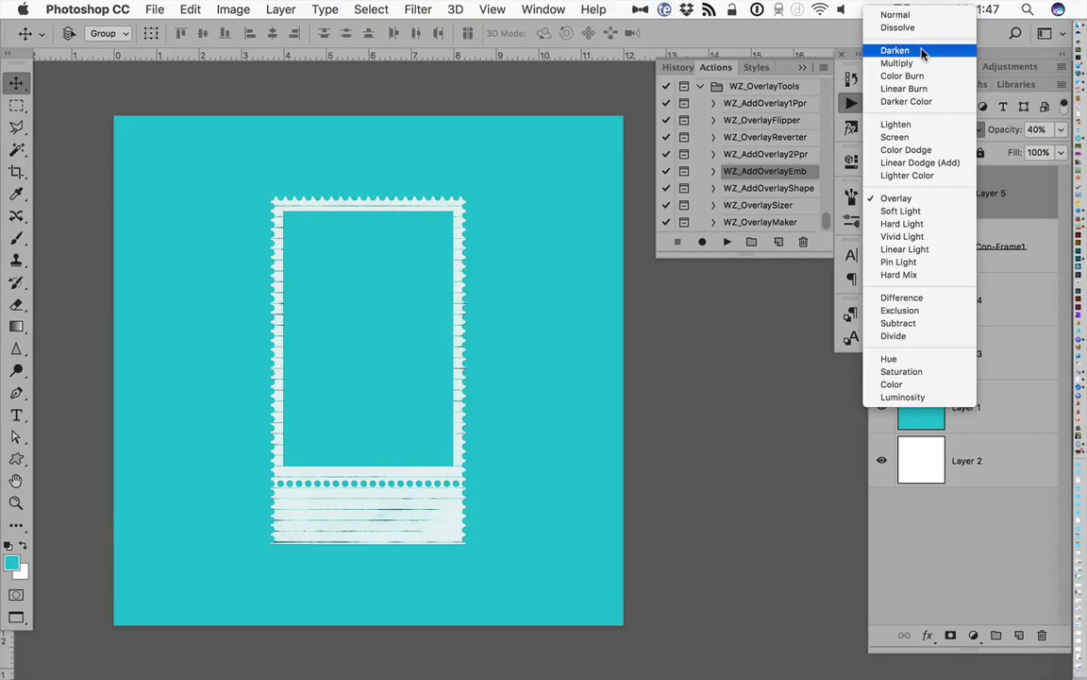
pyautogui.click(915, 92)
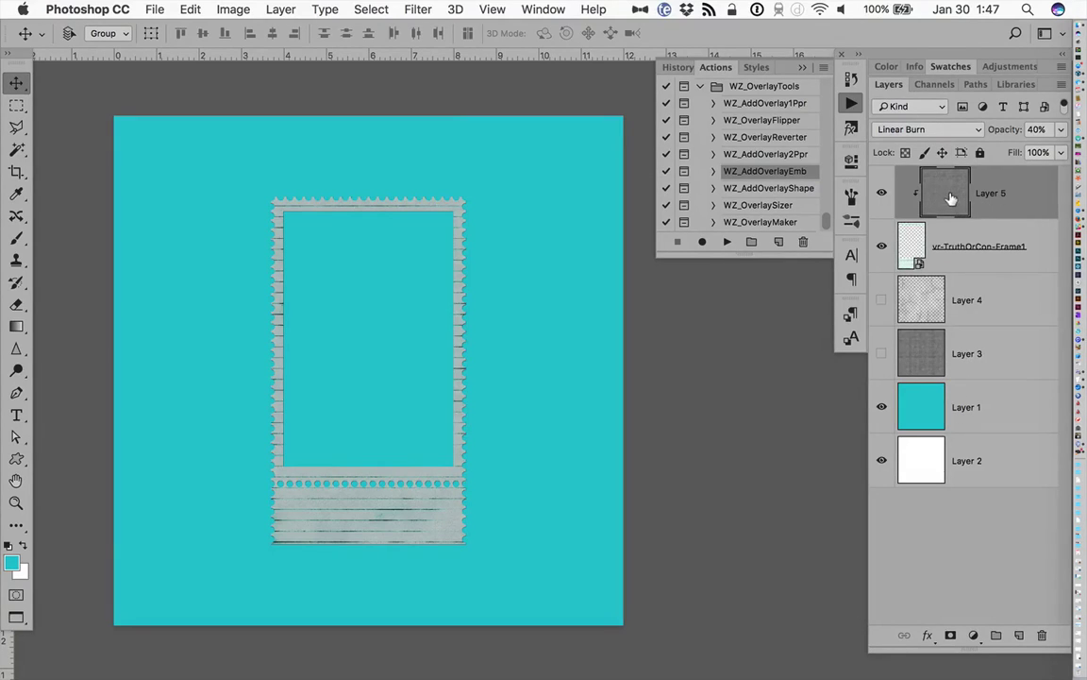
# Show the Layer 3 and Layer 4 overlays above Layer 1 to compare the textured paper, and hide both again.
pyautogui.click(983, 408)
pyautogui.click(883, 354)
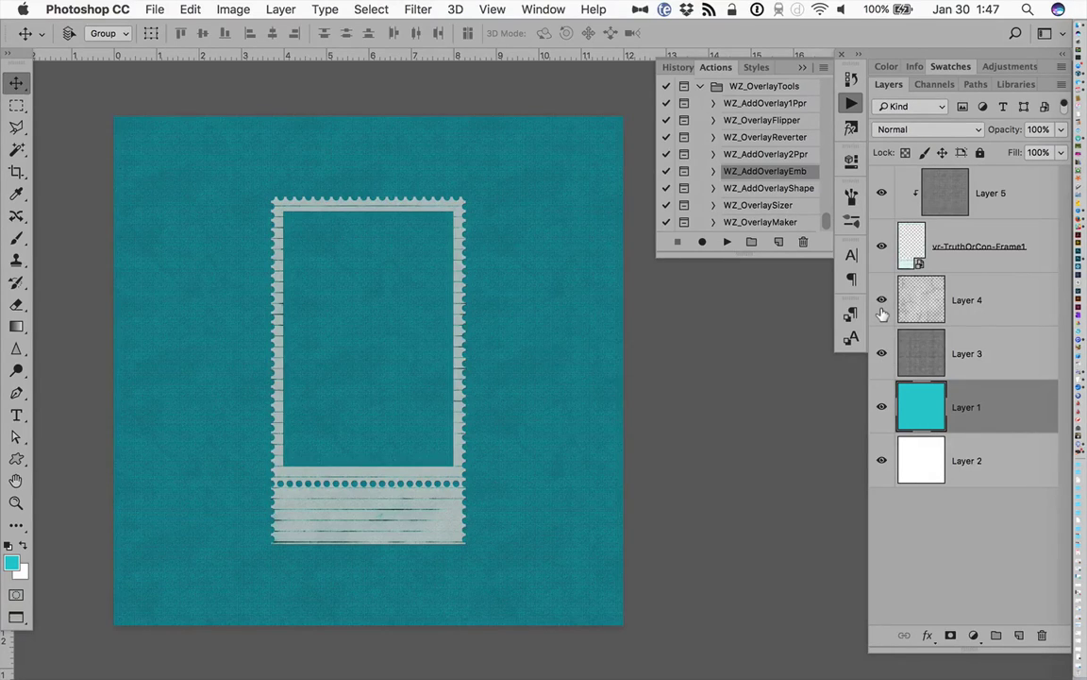
pyautogui.click(882, 302)
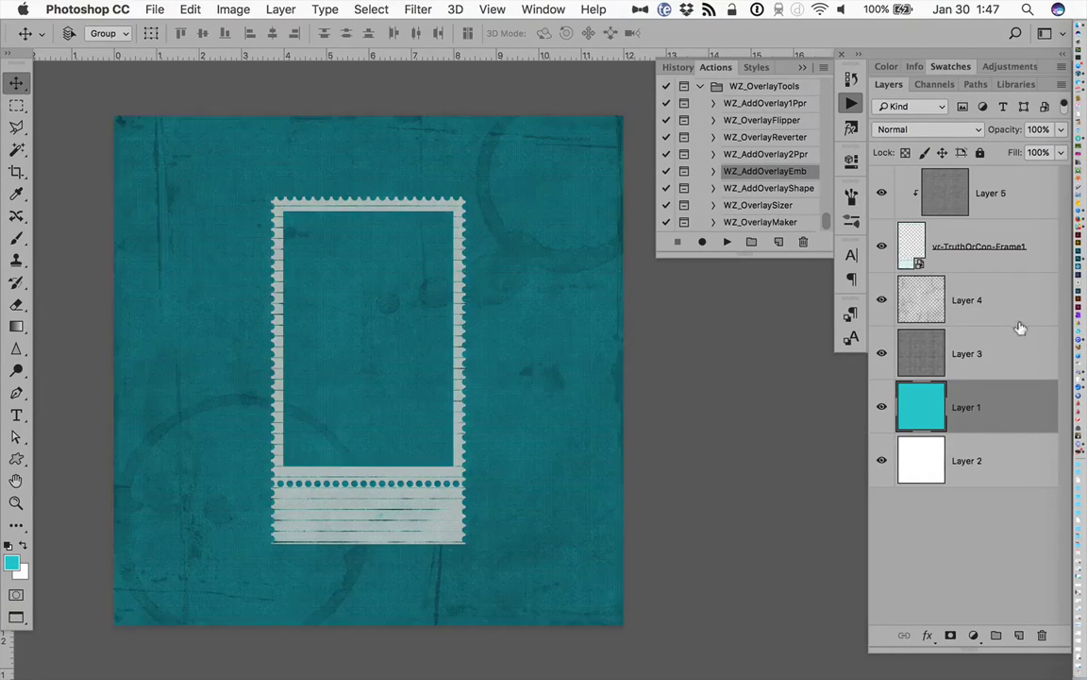
pyautogui.click(883, 355)
# Delete the clipped Layer 5 and rerun the WZ_AddOverlayEmb action on the frame with vr-TruthOrCon-Paint2.png as the overlay.
pyautogui.click(992, 204)
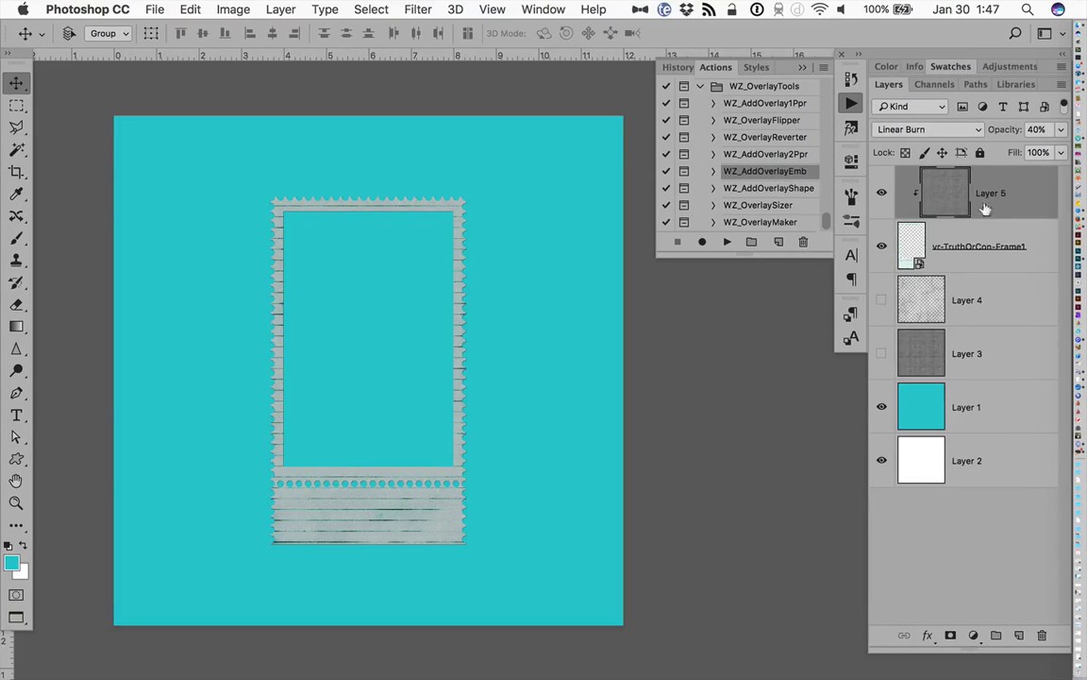
pyautogui.press('Delete')
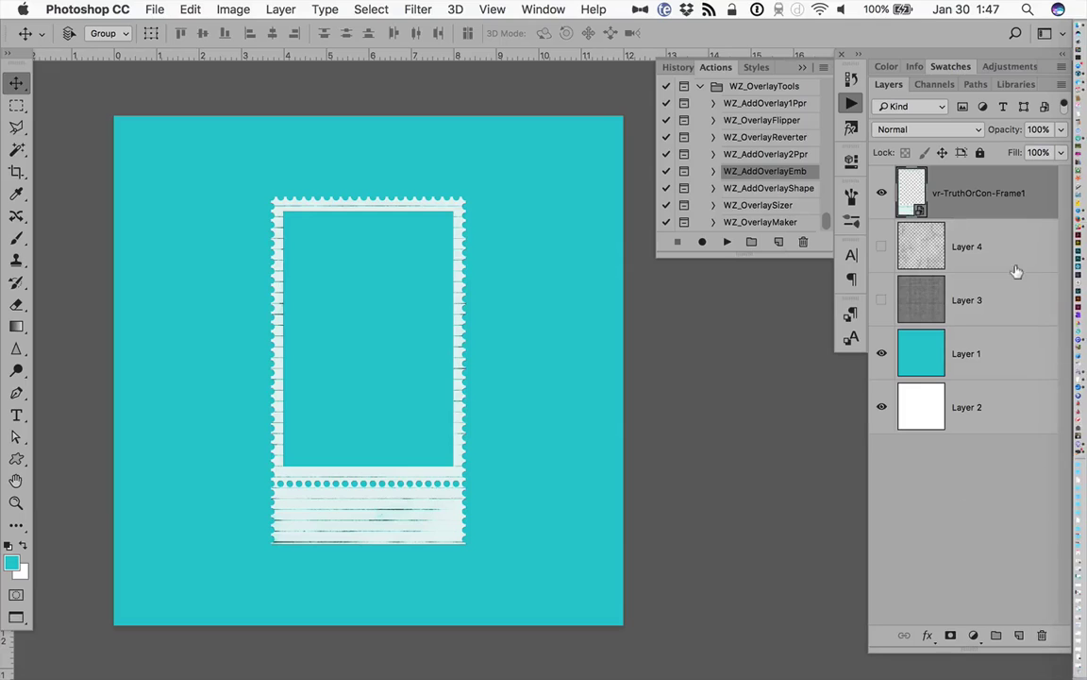
pyautogui.click(726, 242)
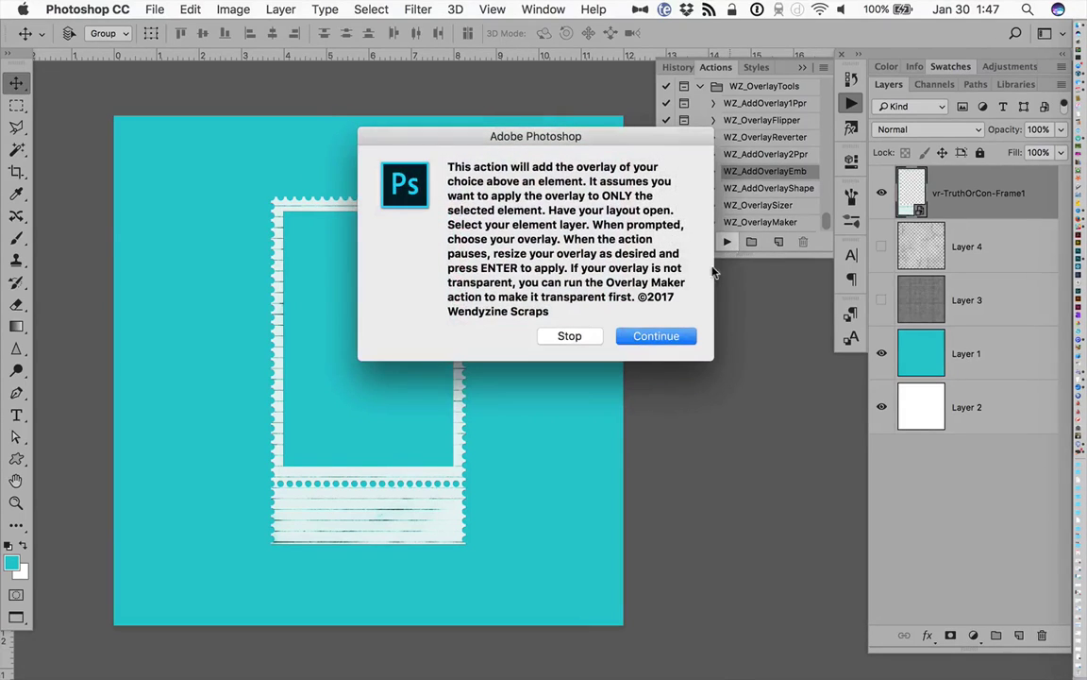
pyautogui.click(654, 336)
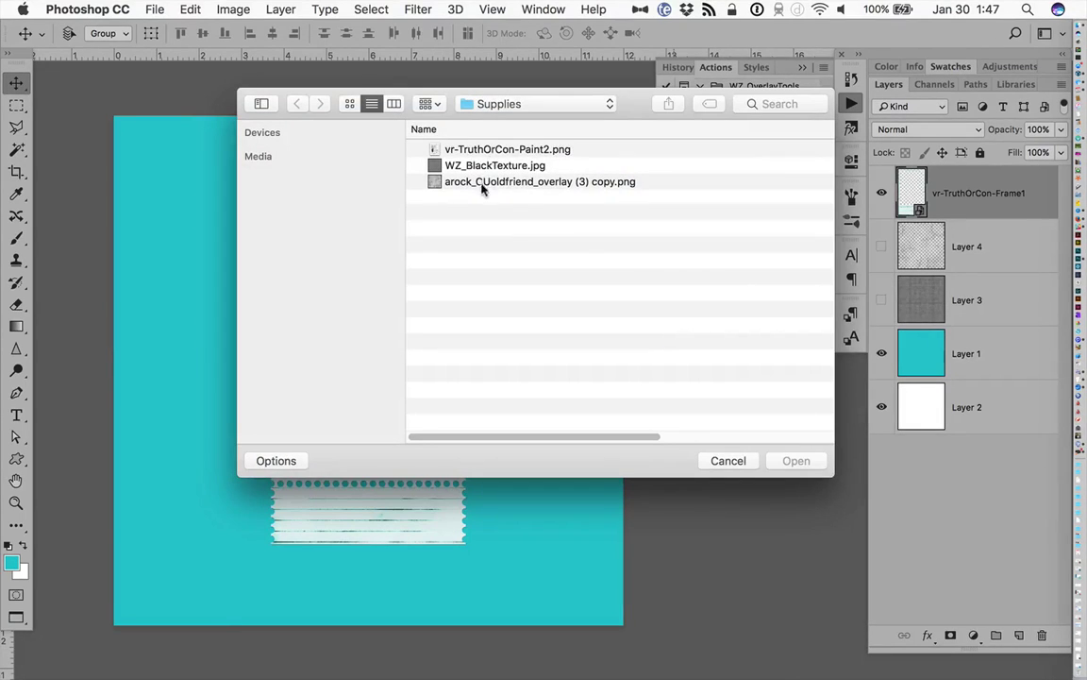
pyautogui.click(467, 151)
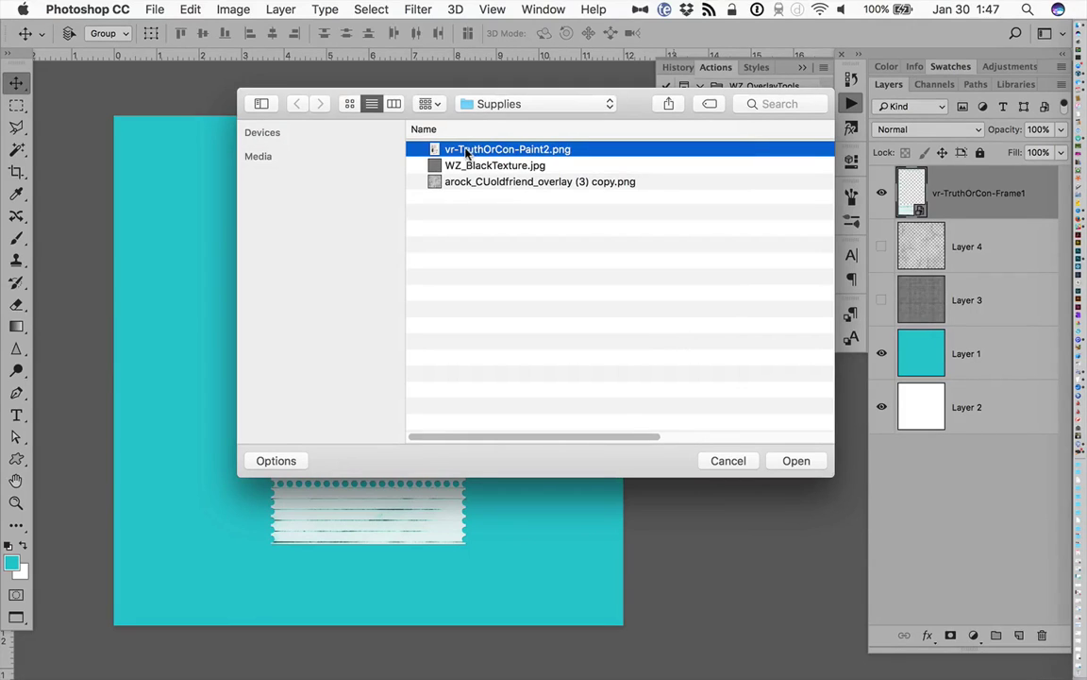
pyautogui.doubleClick(467, 151)
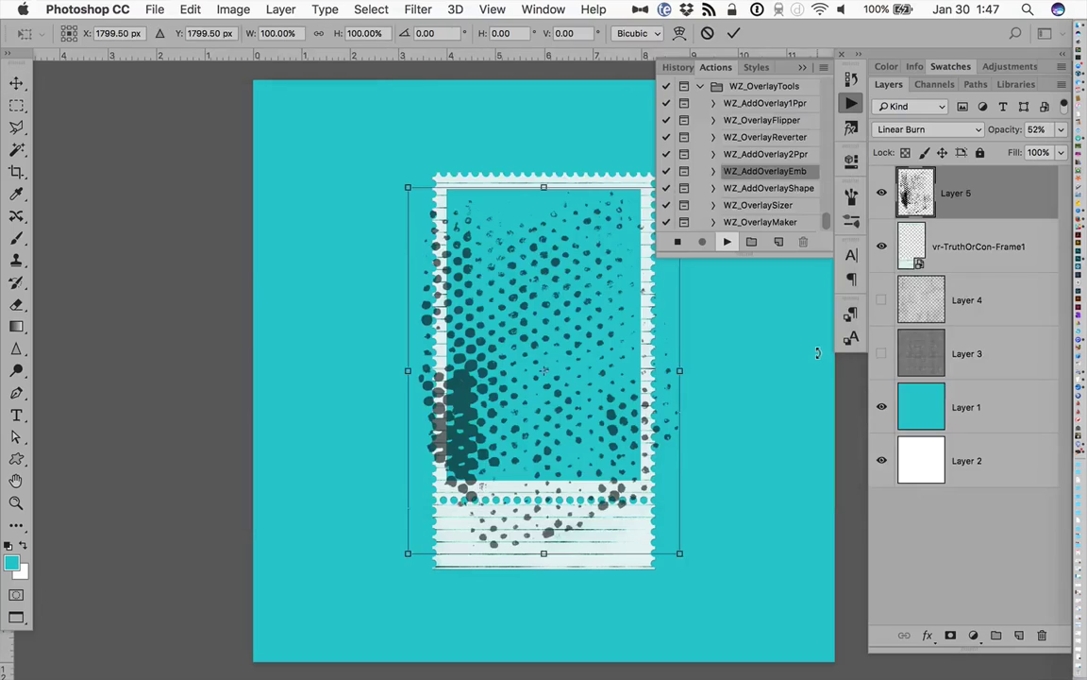
# Scale the dotted paint overlay to about 116% around the frame, apply the transform and continue the action to its end.
pyautogui.hscroll(5, 553, 281)
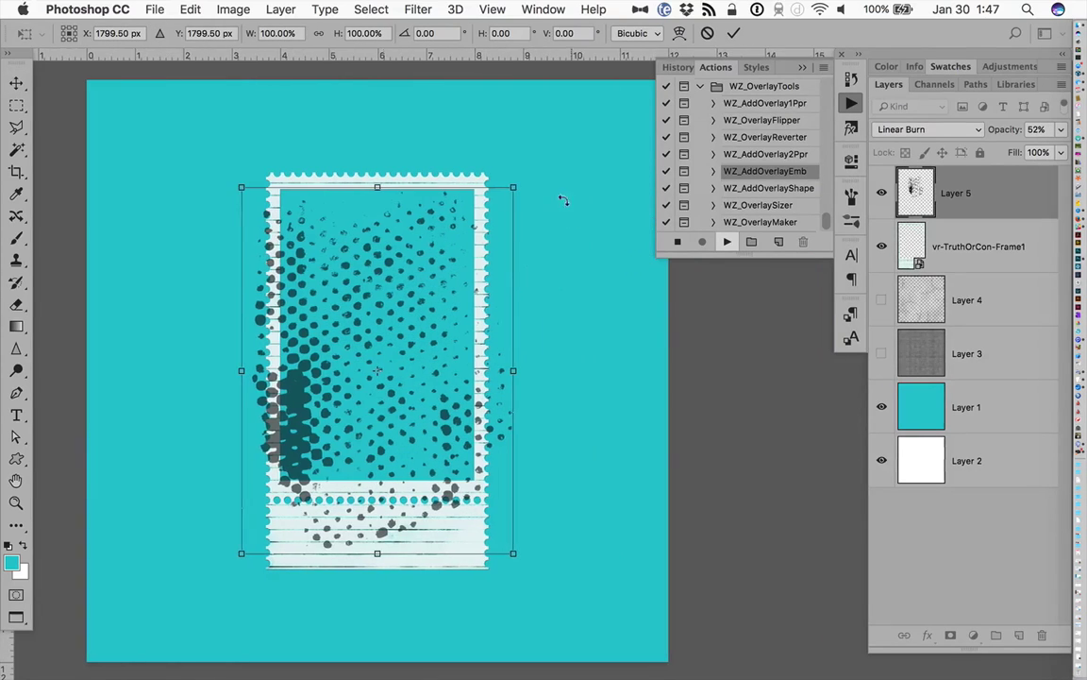
pyautogui.moveTo(533, 173); pyautogui.dragTo(542, 162)
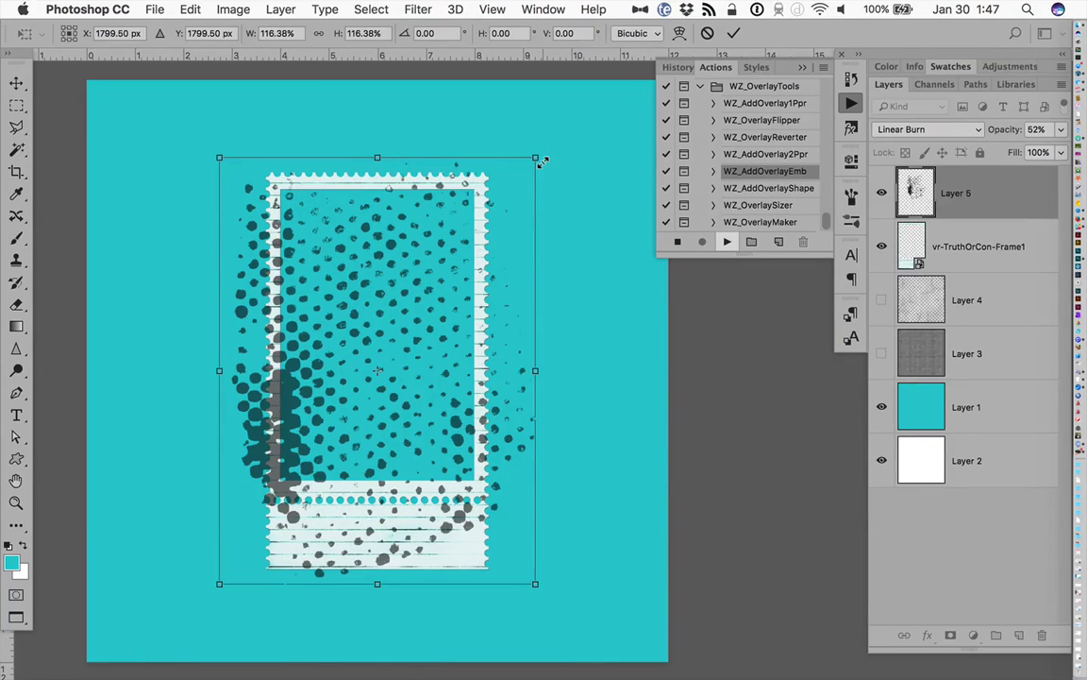
pyautogui.press('Return')
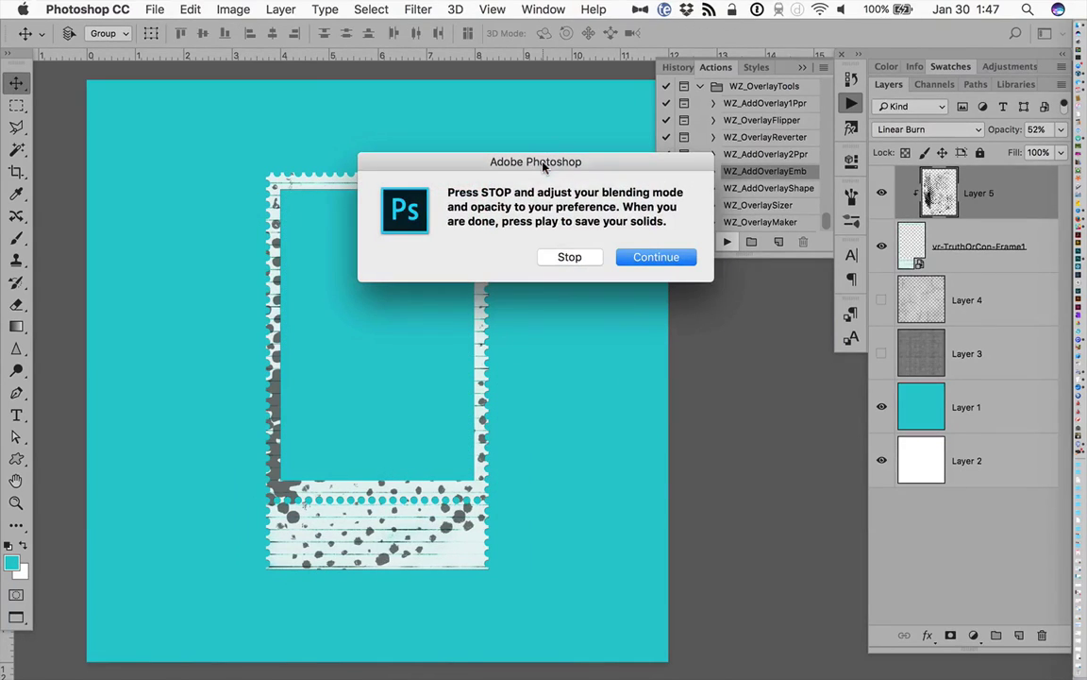
pyautogui.click(681, 258)
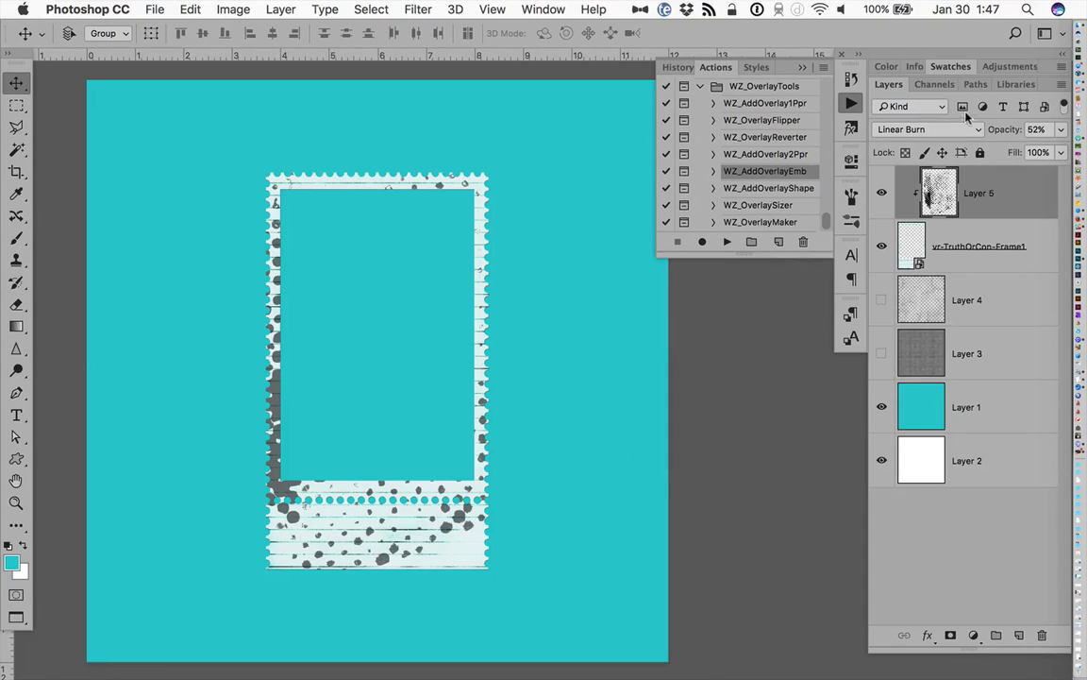
# Lock Layer 5's transparent pixels to fill its dots with the turquoise foreground colour, and raise the layer's opacity to 84%.
pyautogui.click(906, 154)
pyautogui.hotkey('alt', 'BackSpace')
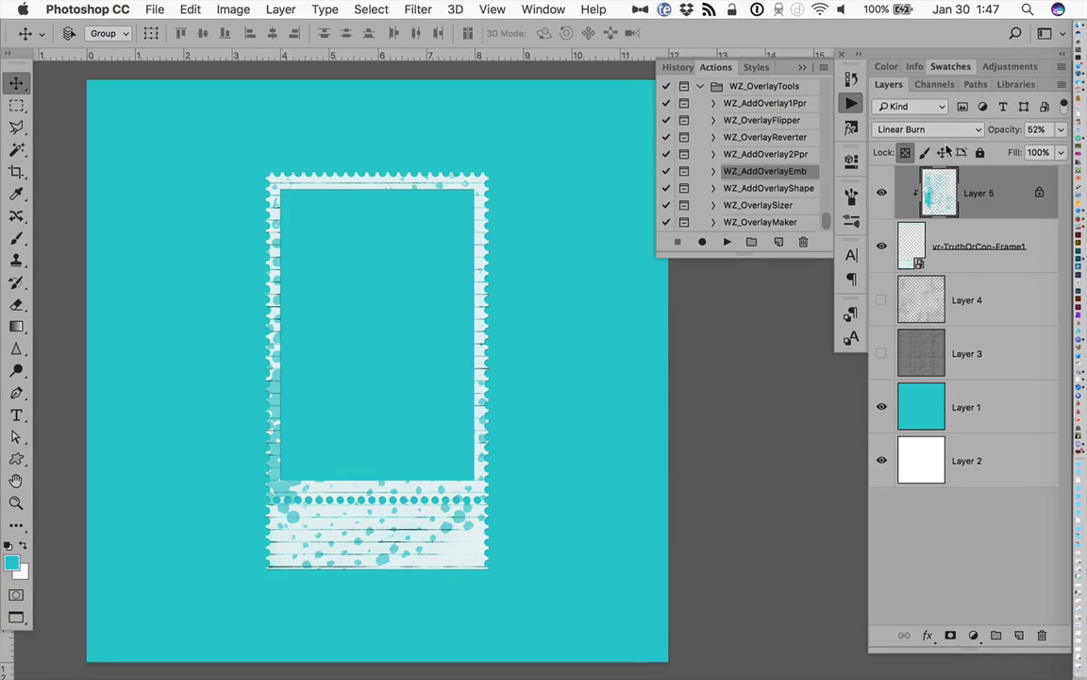
pyautogui.moveTo(1003, 129); pyautogui.dragTo(1037, 134)
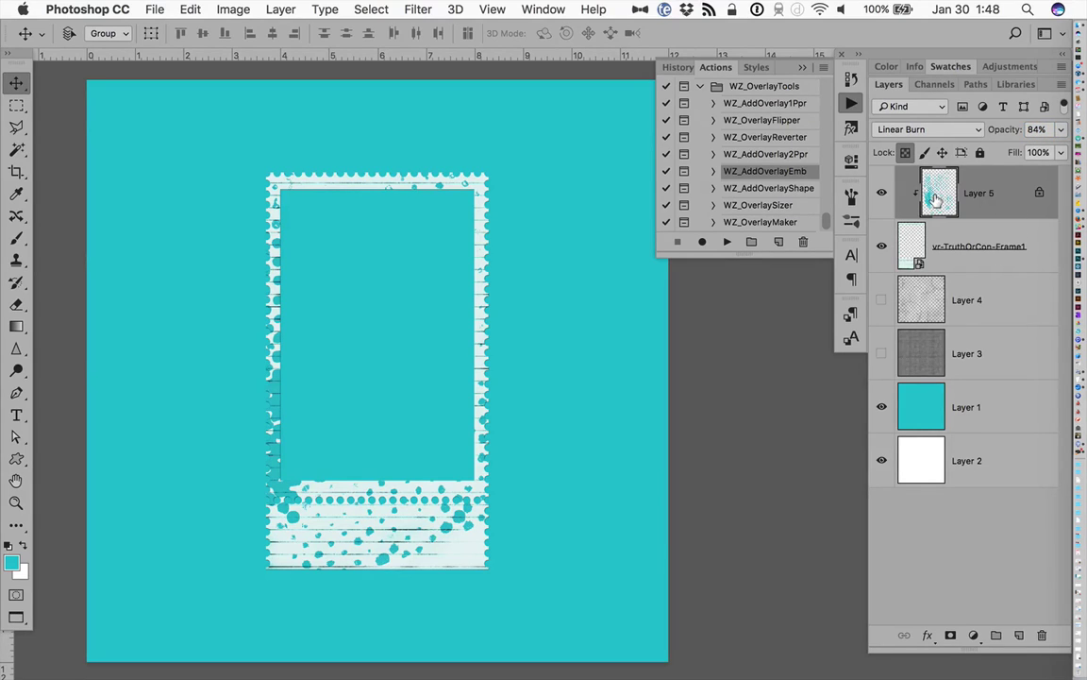
# Compare the frame with its Layer 5 overlay hidden and shown, and check the Layer 3 texture by toggling its visibility.
pyautogui.click(882, 194)
pyautogui.click(882, 193)
pyautogui.click(905, 354)
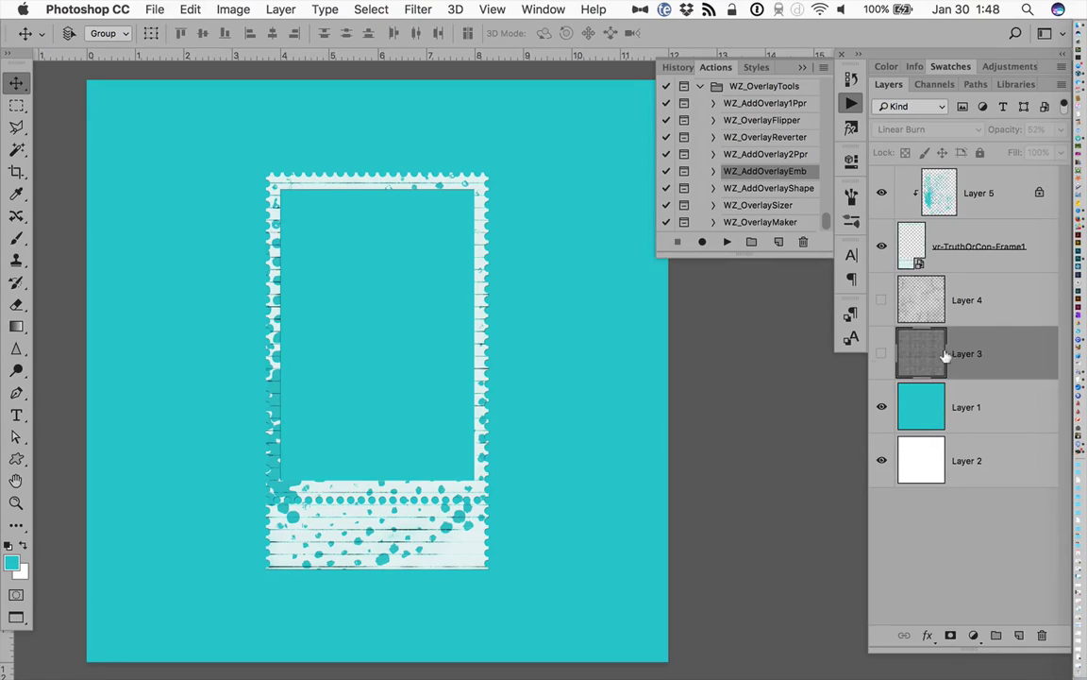
pyautogui.click(880, 354)
pyautogui.click(881, 353)
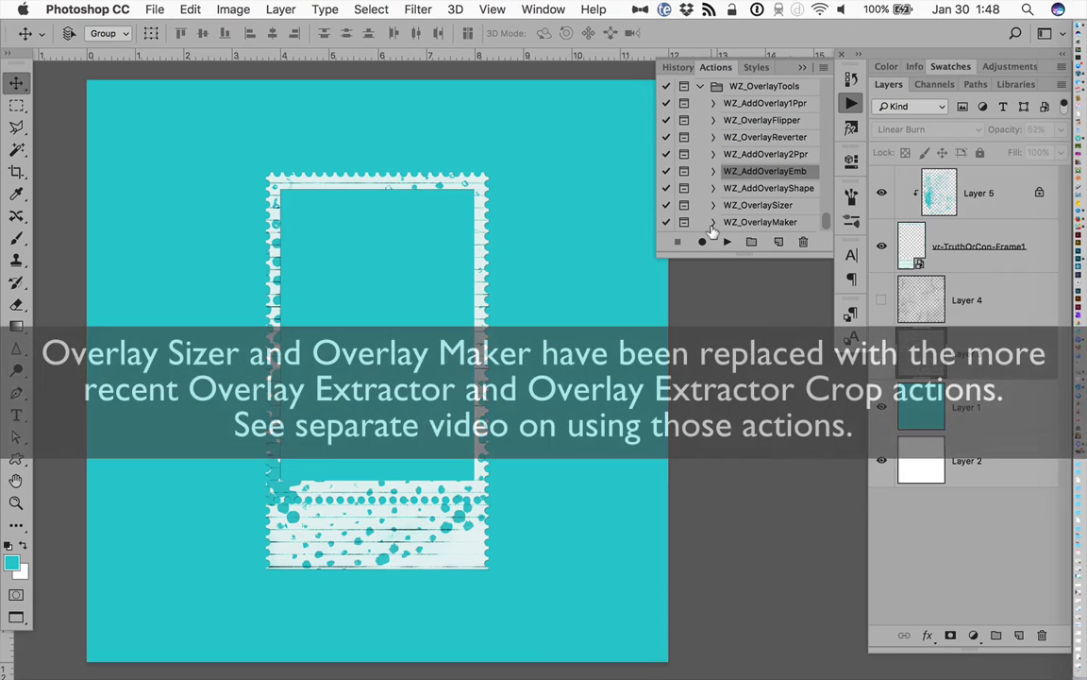
pyautogui.click(772, 221)
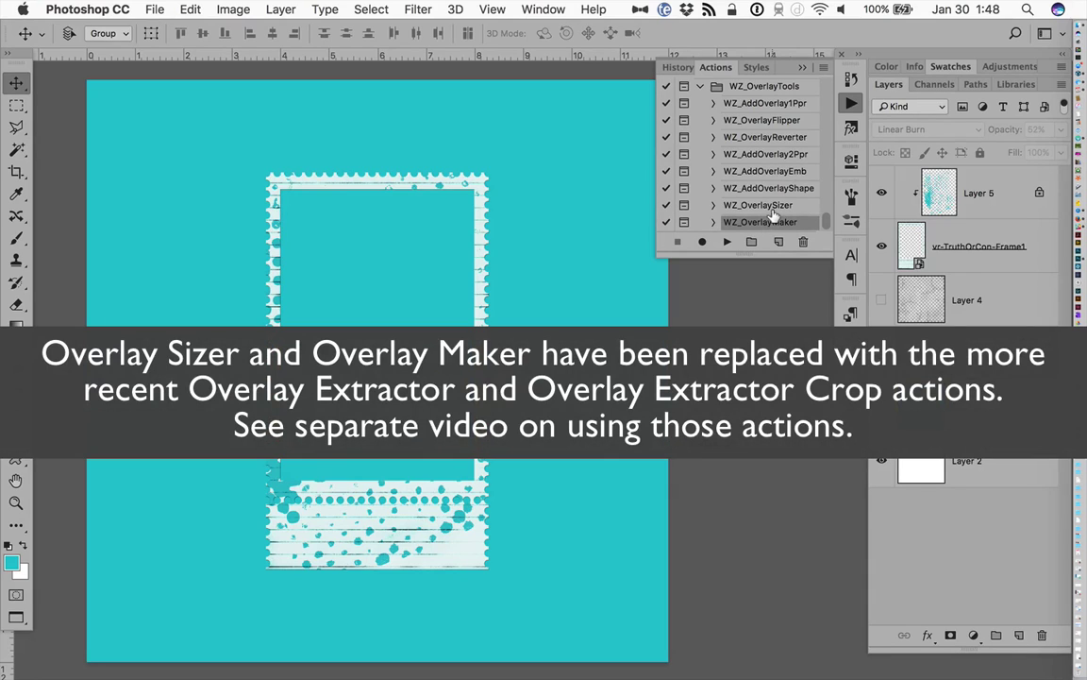
pyautogui.click(771, 207)
pyautogui.click(768, 222)
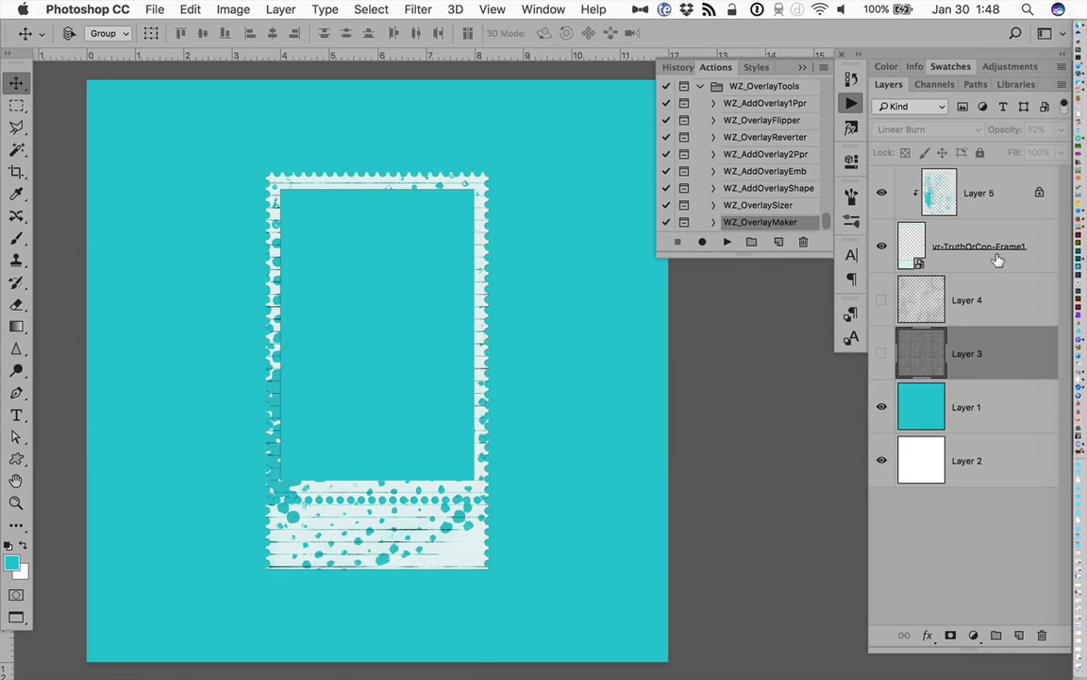
# Ready the WZ_AddOverlayShape action and the Custom Shape tool above Layer 5, and hide Layer 5 and the vr-TruthOrCon-Frame1 layer.
pyautogui.click(767, 188)
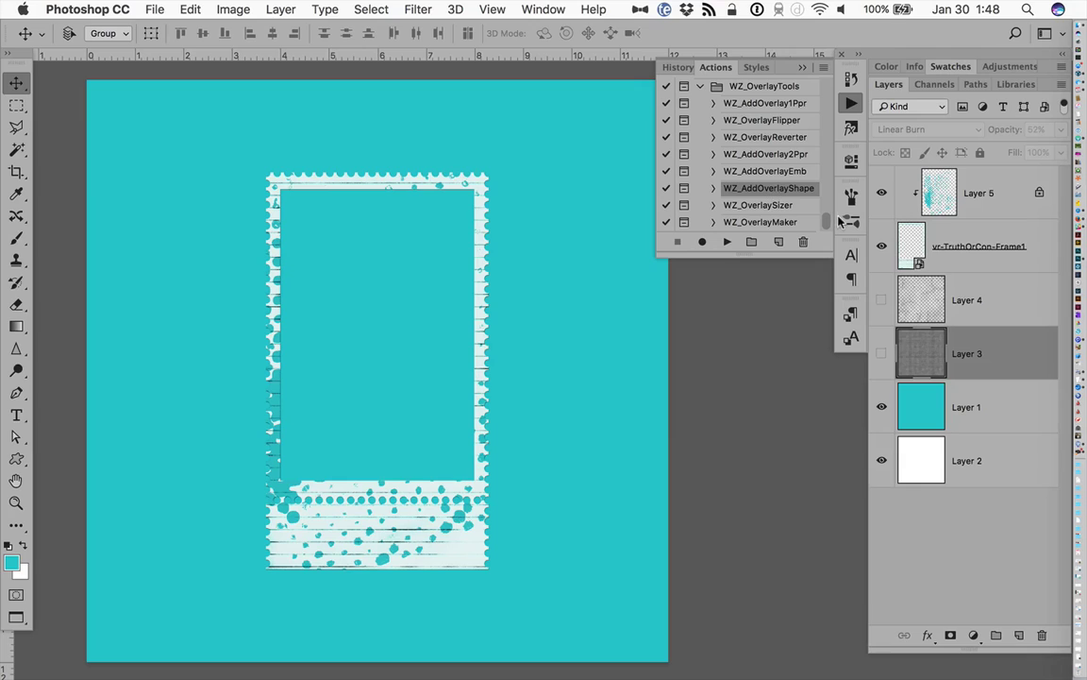
pyautogui.click(1007, 217)
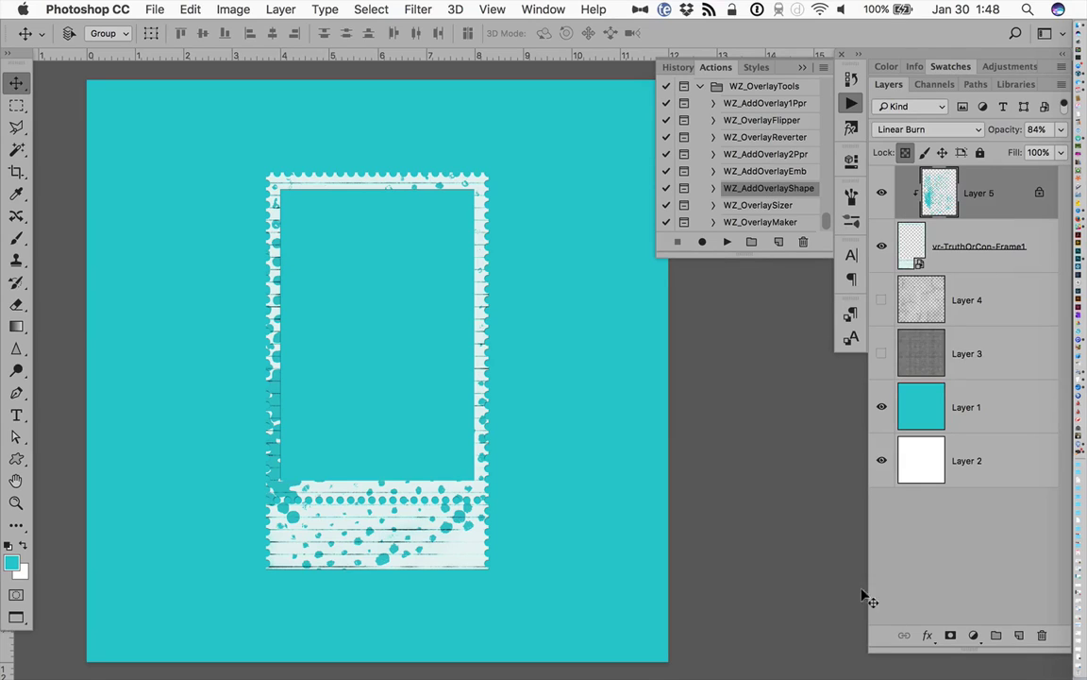
pyautogui.click(16, 458)
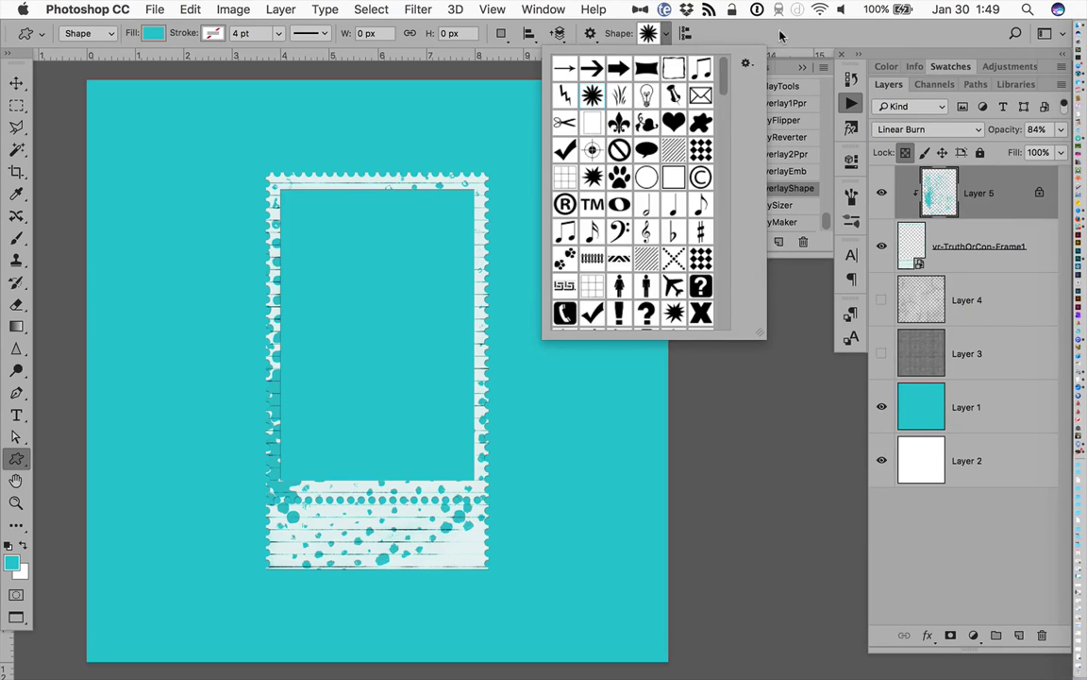
pyautogui.click(781, 36)
pyautogui.click(880, 196)
pyautogui.click(881, 248)
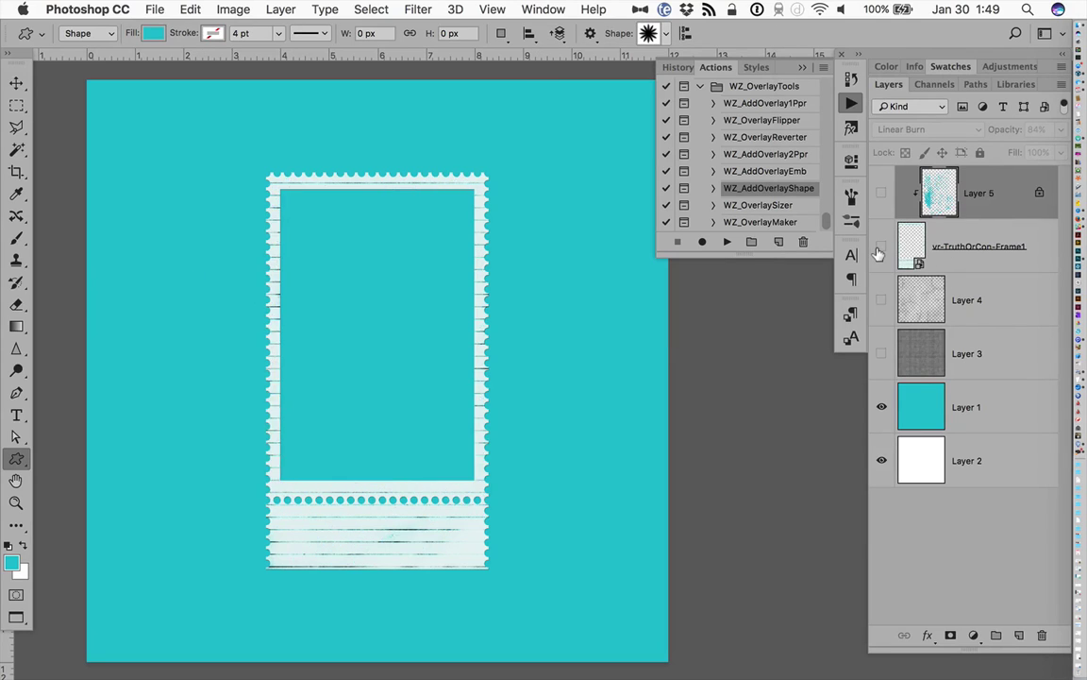
# Set the foreground colour to the muted purple #6e54a3.
pyautogui.click(11, 563)
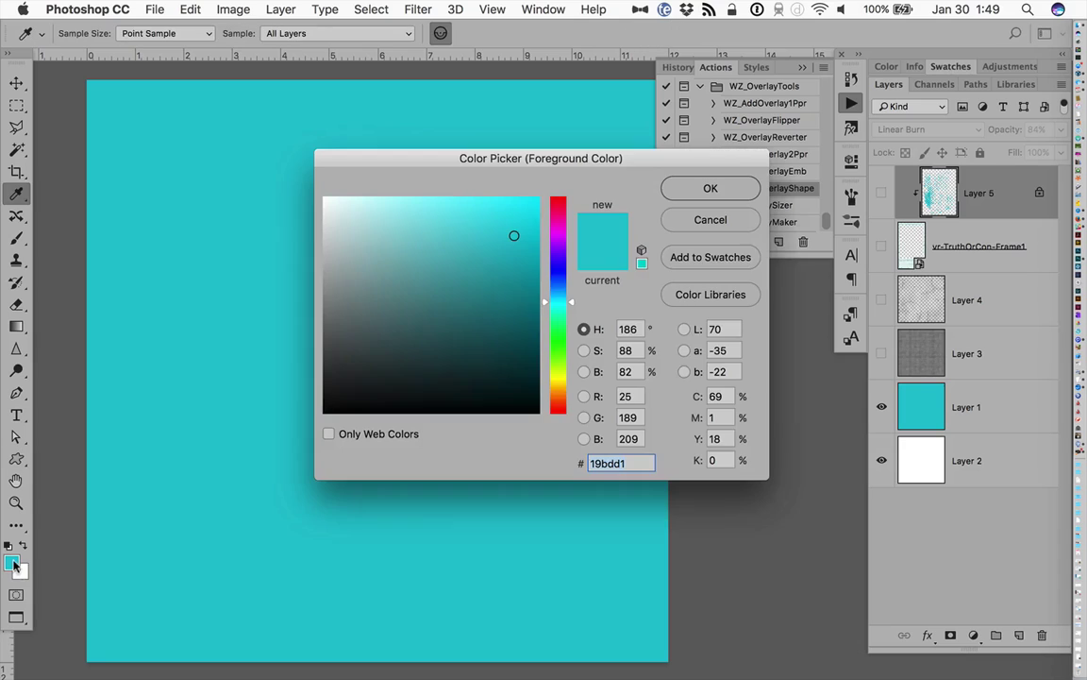
pyautogui.moveTo(558, 270); pyautogui.dragTo(569, 258)
pyautogui.click(476, 228)
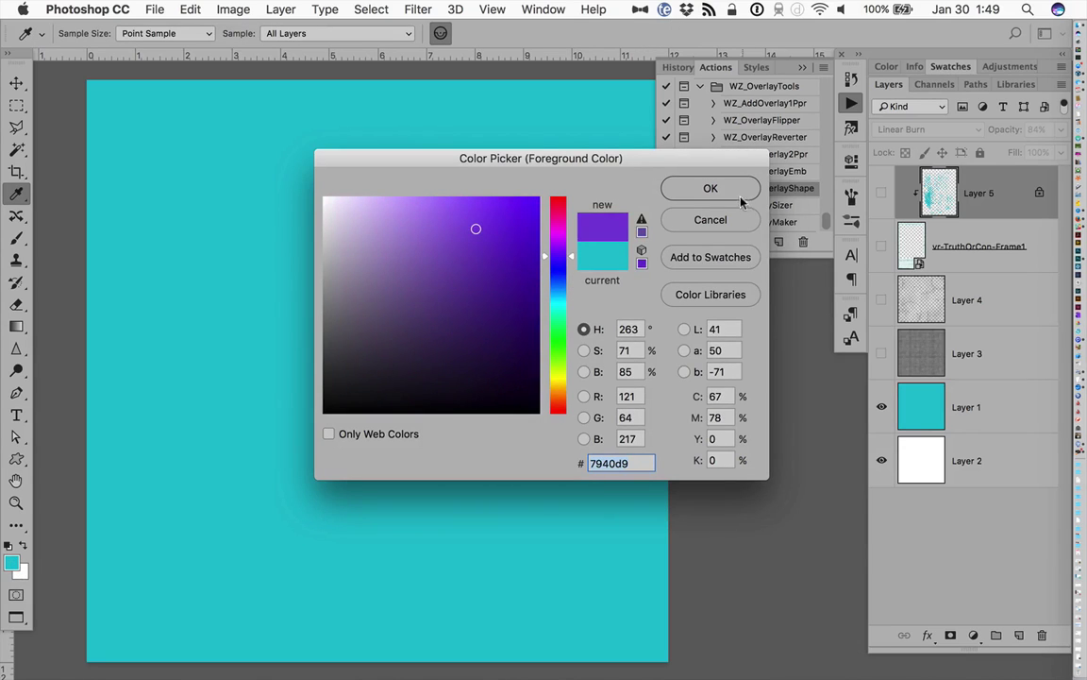
pyautogui.click(641, 220)
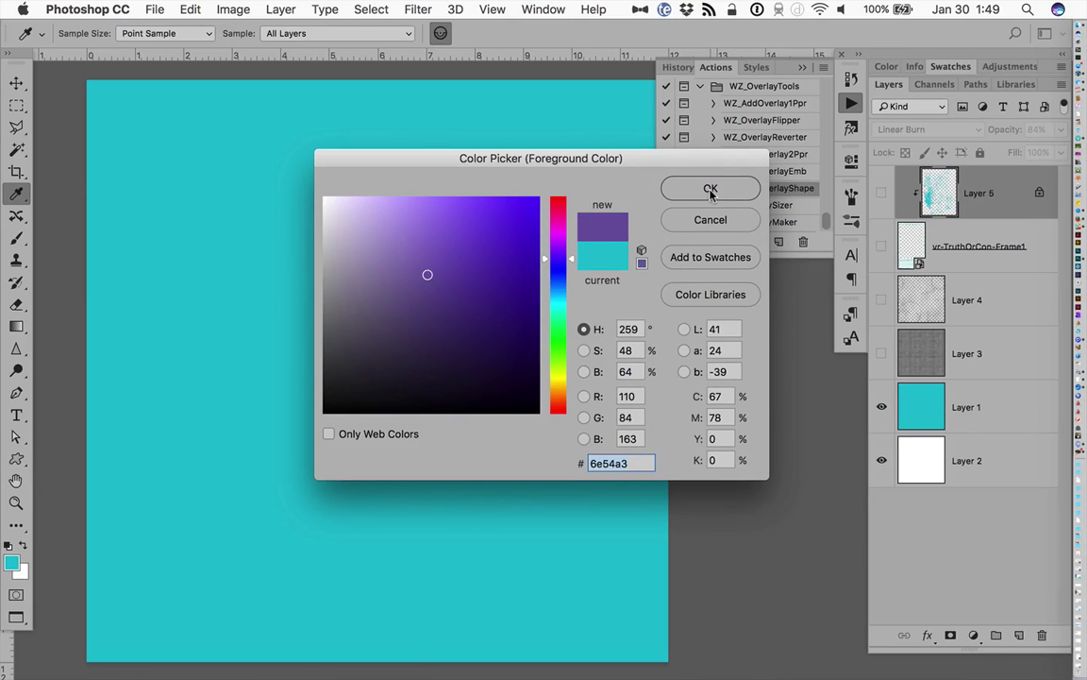
pyautogui.click(711, 190)
# Draw a purple flower shape about 878 px wide and move it to the paper's horizontal centre, slightly above the middle.
pyautogui.moveTo(373, 313); pyautogui.dragTo(188, 176)
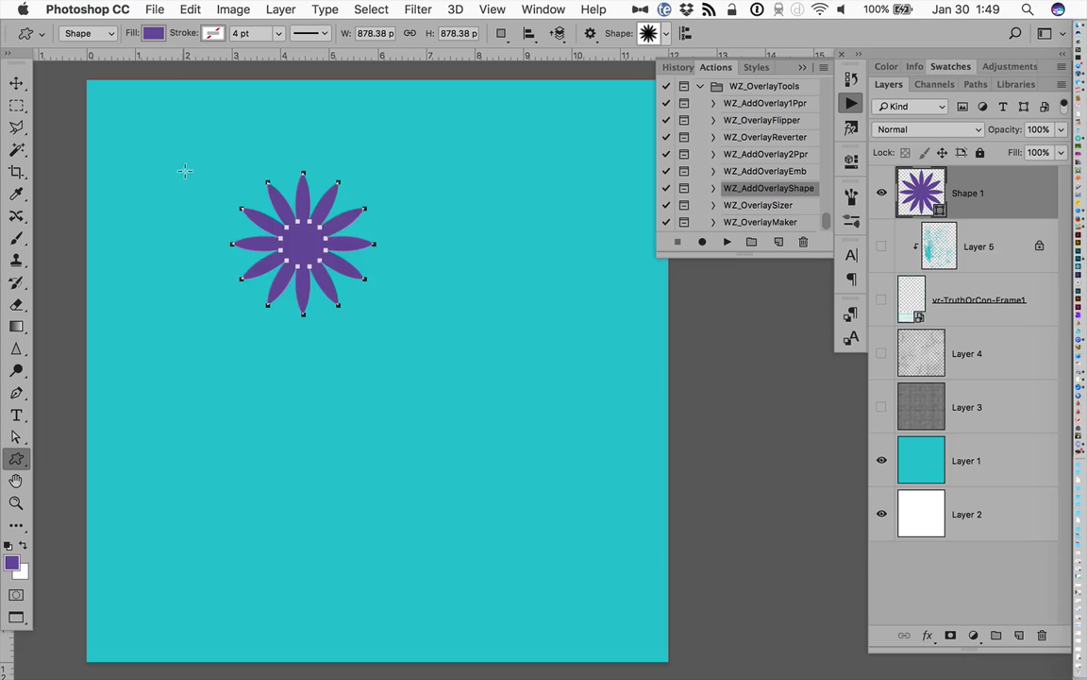
pyautogui.press('v')
pyautogui.moveTo(308, 247); pyautogui.dragTo(384, 330)
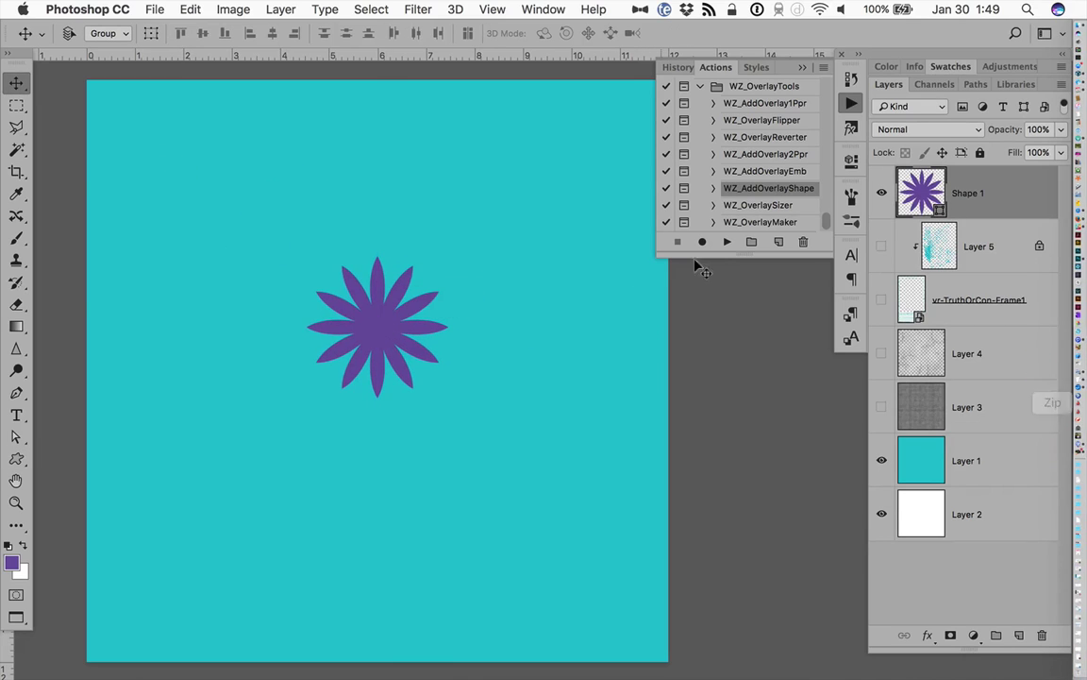
# Run the WZ_AddOverlayShape action on the purple flower shape, using arock_CUoldfriend_overlay (3) copy.png as the overlay.
pyautogui.click(727, 242)
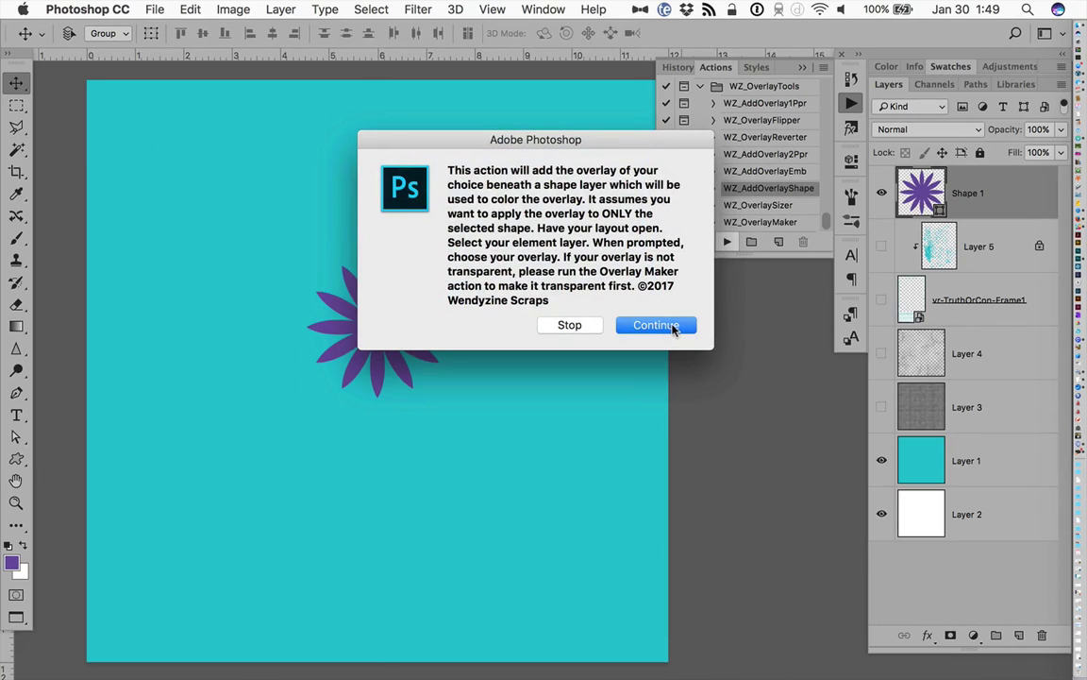
pyautogui.click(631, 324)
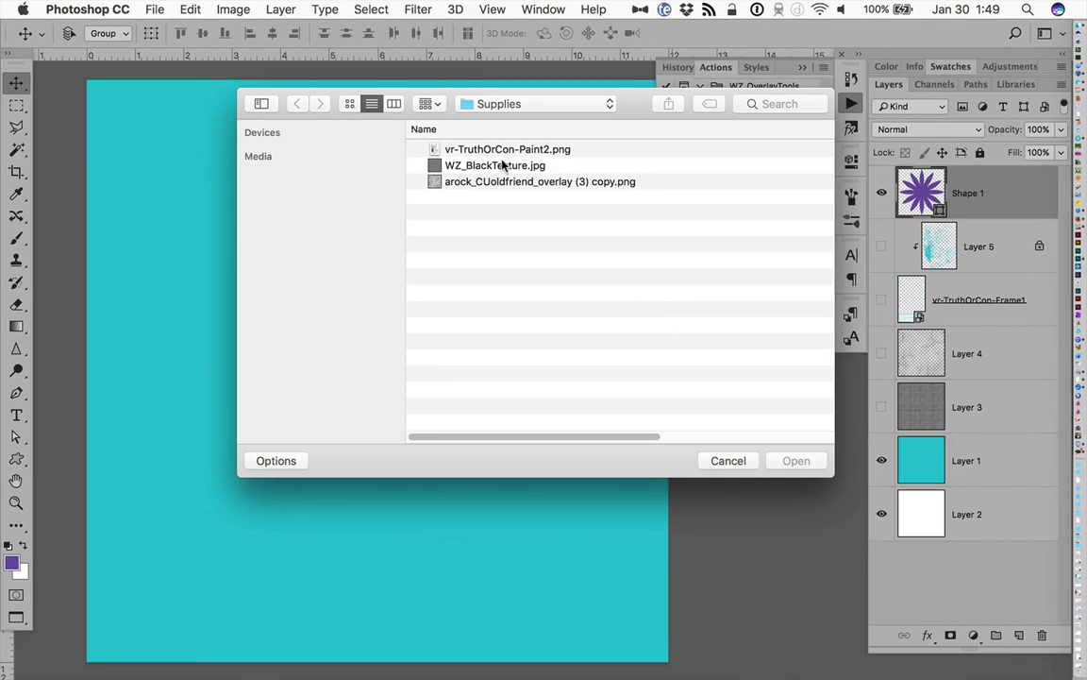
pyautogui.click(516, 183)
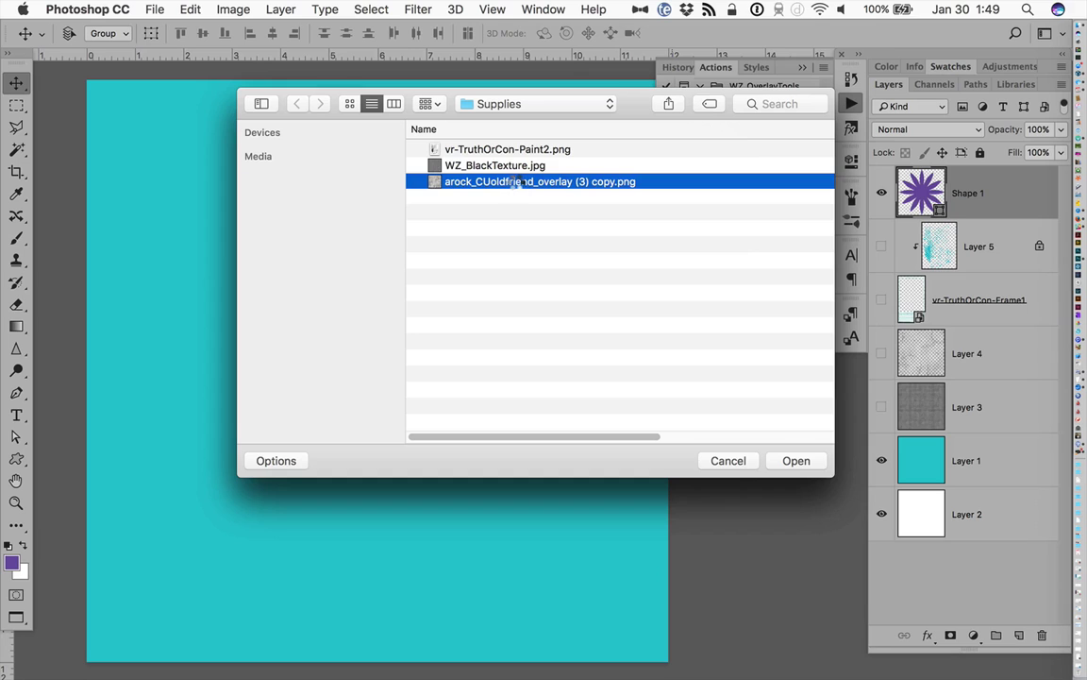
pyautogui.doubleClick(515, 183)
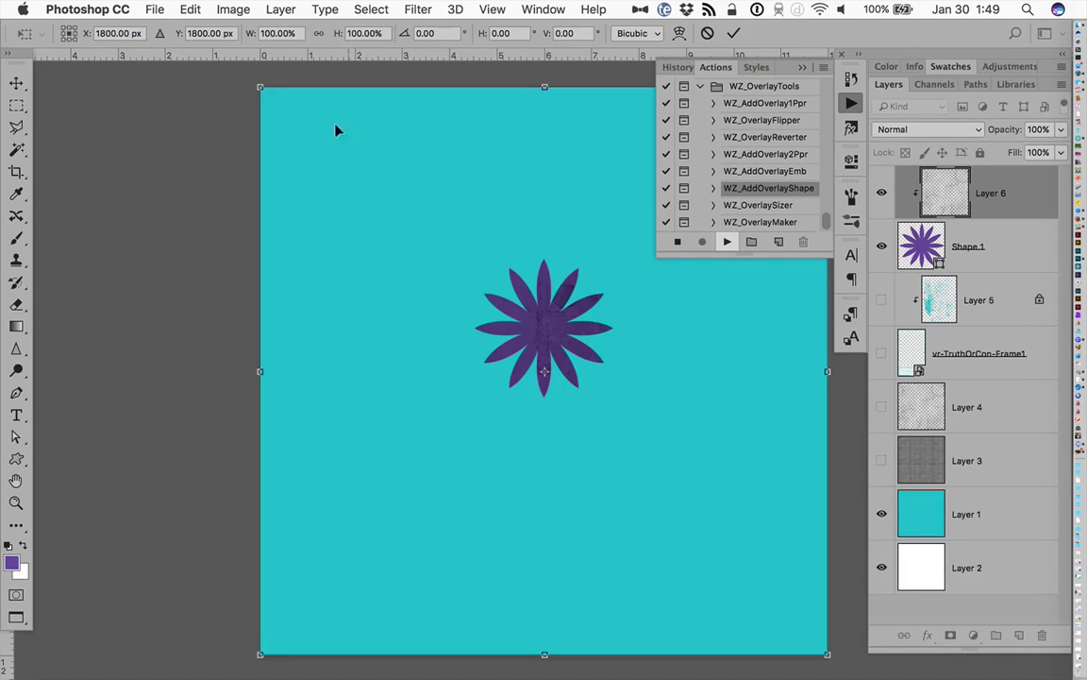
# Scale the overlay to 42.47% and position it over the flower, and complete the action with a Background Color fill at 100% opacity.
pyautogui.moveTo(261, 87); pyautogui.dragTo(453, 350)
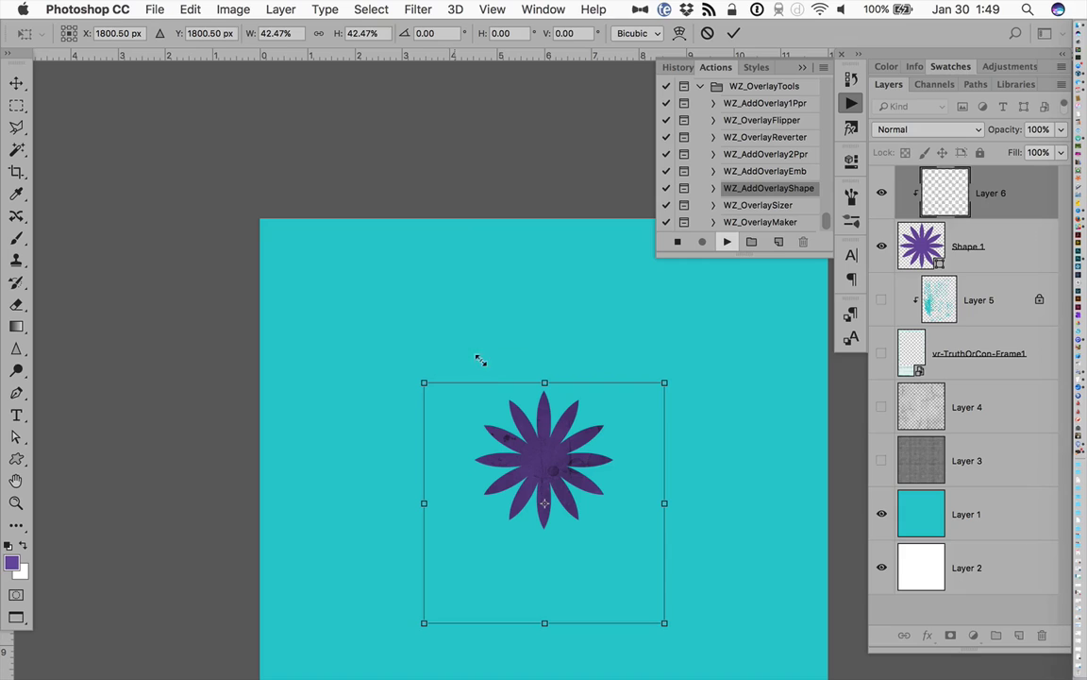
pyautogui.moveTo(582, 474); pyautogui.dragTo(575, 450)
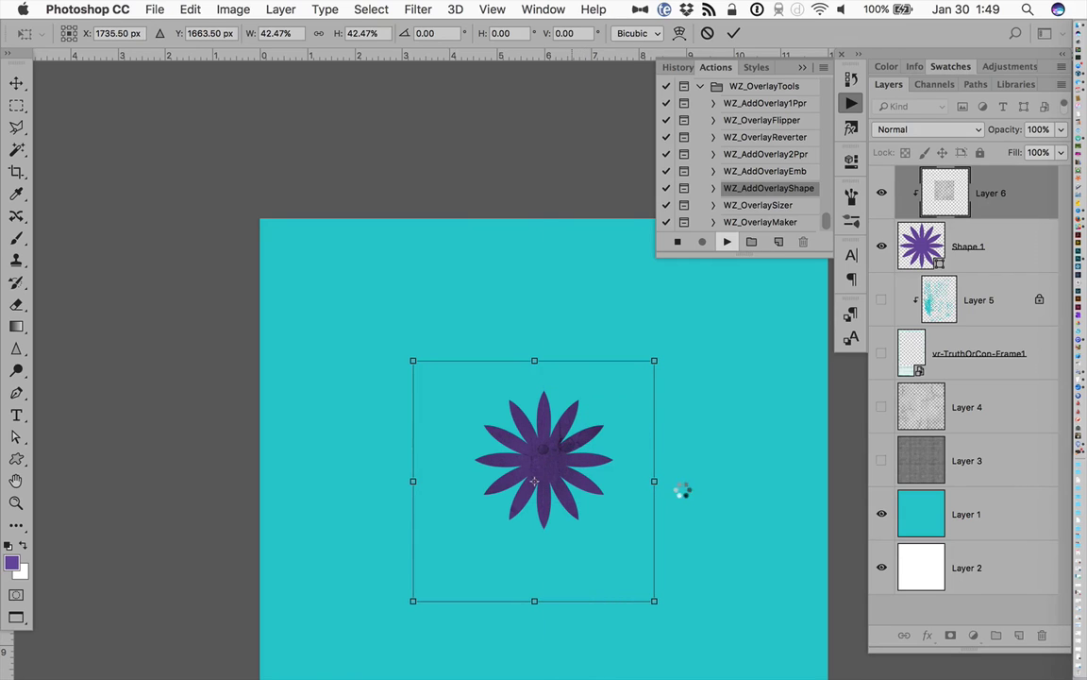
pyautogui.press('Return')
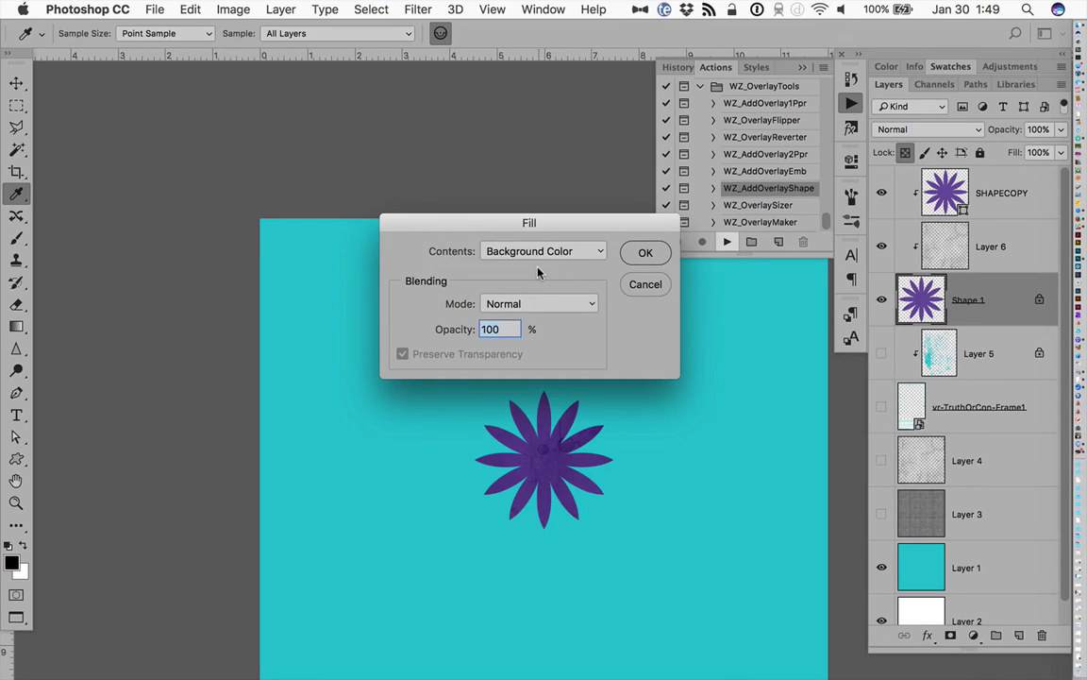
pyautogui.click(643, 264)
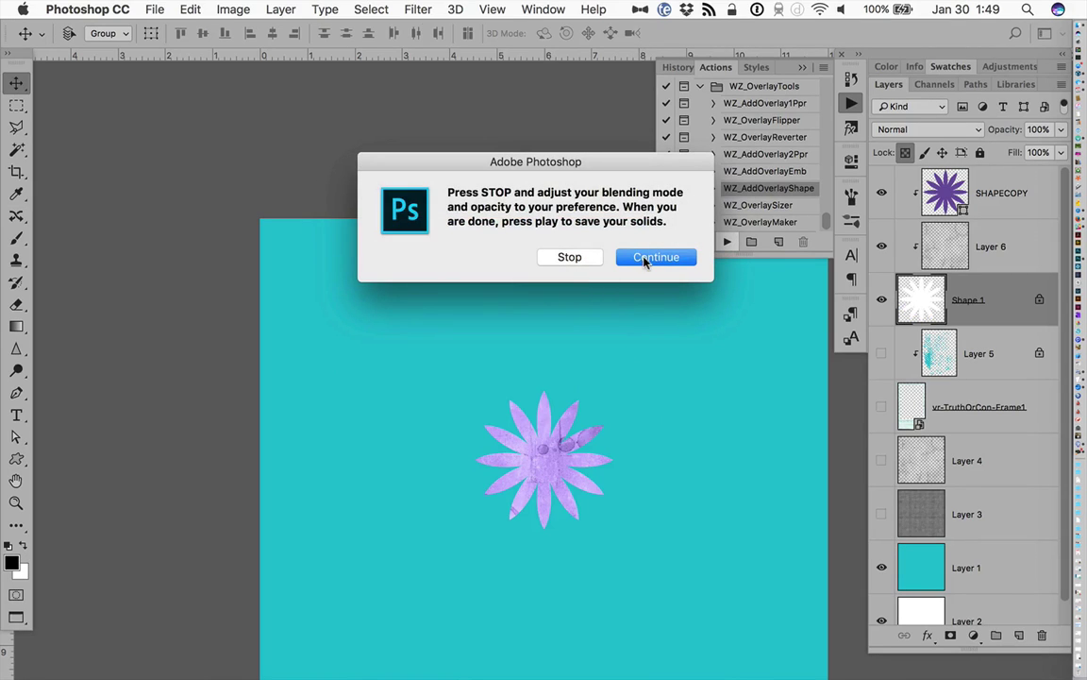
pyautogui.click(657, 257)
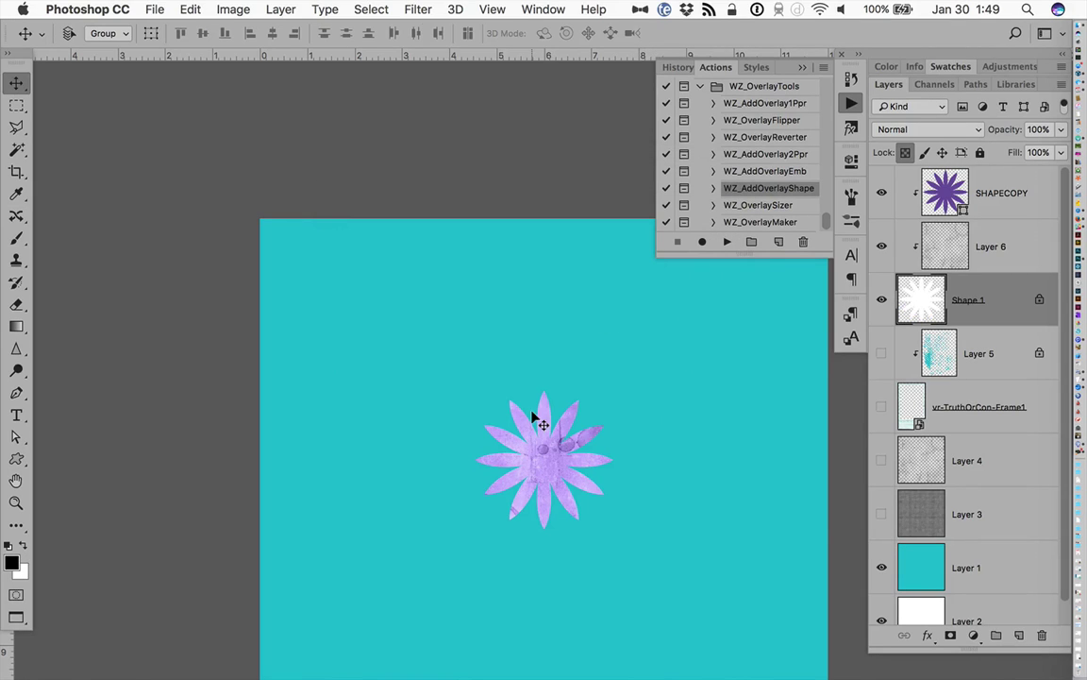
# Examine the textured flower up close and check the SHAPECOPY, Layer 6 and Shape 1 layers by toggling their visibility.
pyautogui.hscroll(3, 534, 417)
pyautogui.scroll(-3, 534, 417)
pyautogui.scroll(2, 534, 417)
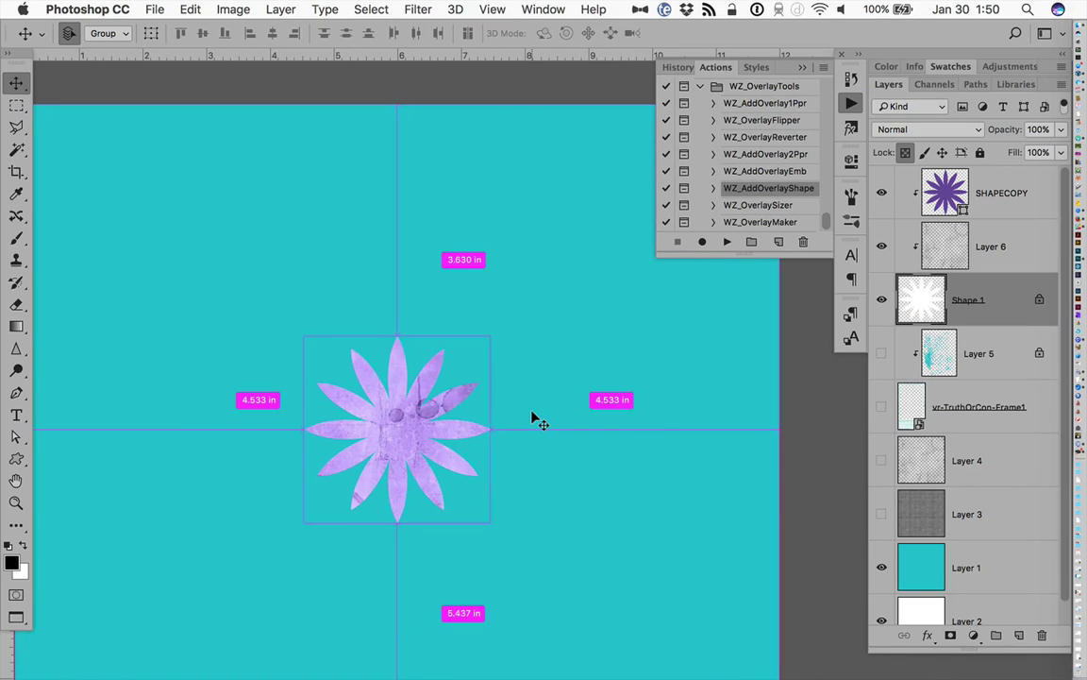
pyautogui.hscroll(-3, 534, 417)
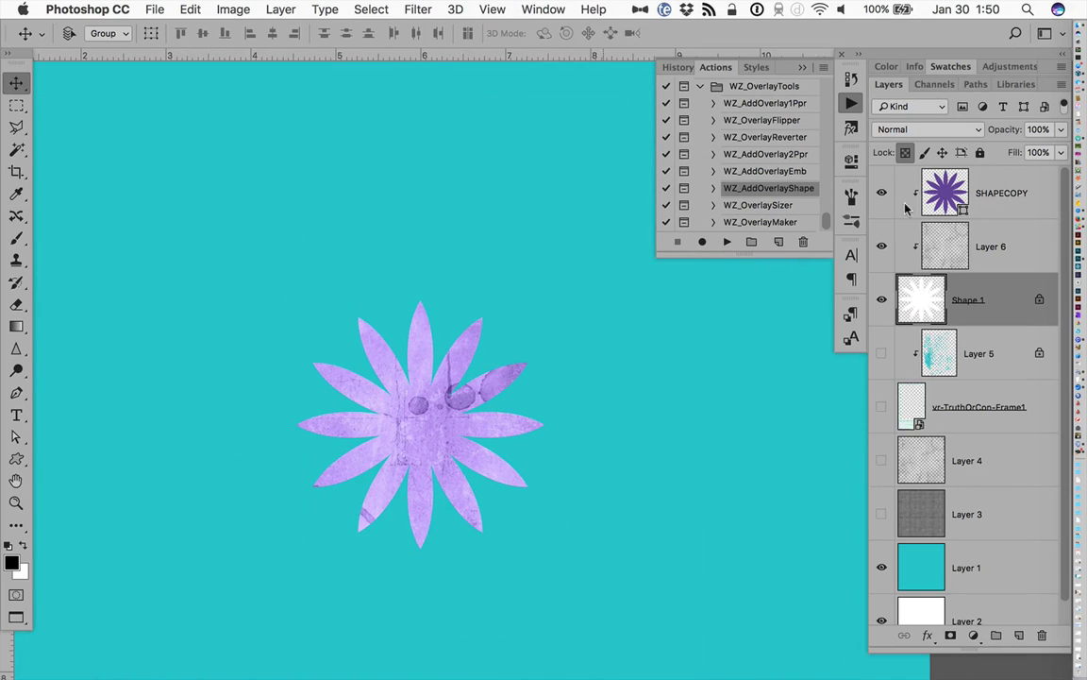
pyautogui.click(881, 193)
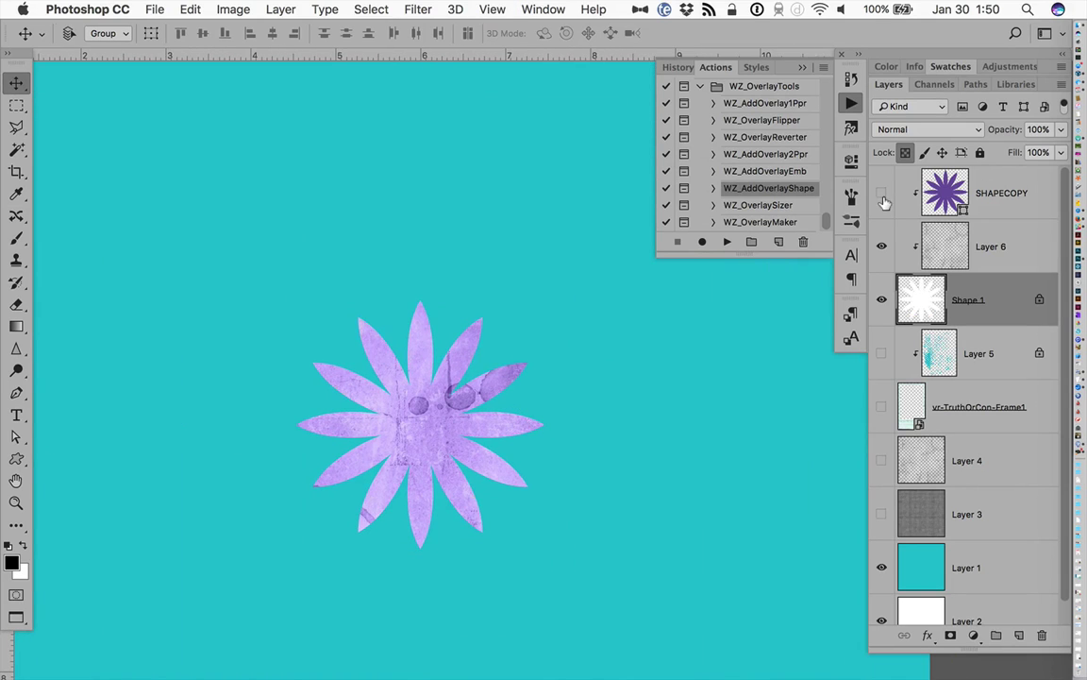
pyautogui.click(879, 250)
pyautogui.click(879, 247)
pyautogui.click(882, 300)
pyautogui.click(881, 300)
# Try black as the fill of the Shape 1 base layer, and refill it with the light grey #c4c2c2.
pyautogui.hotkey('alt', 'BackSpace')
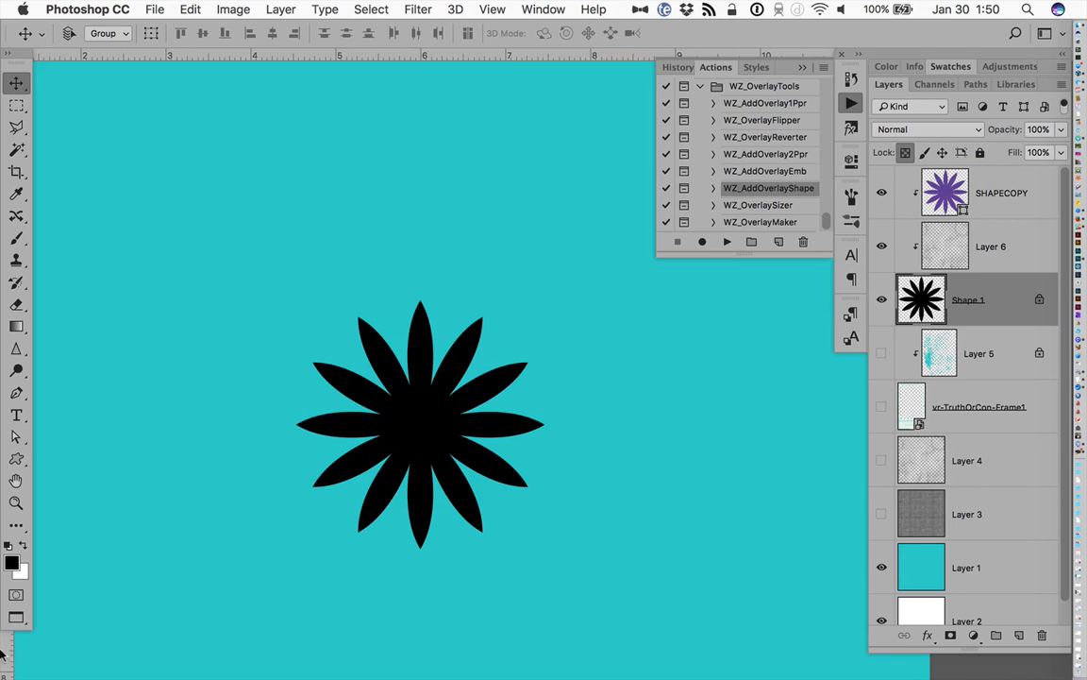
pyautogui.click(12, 563)
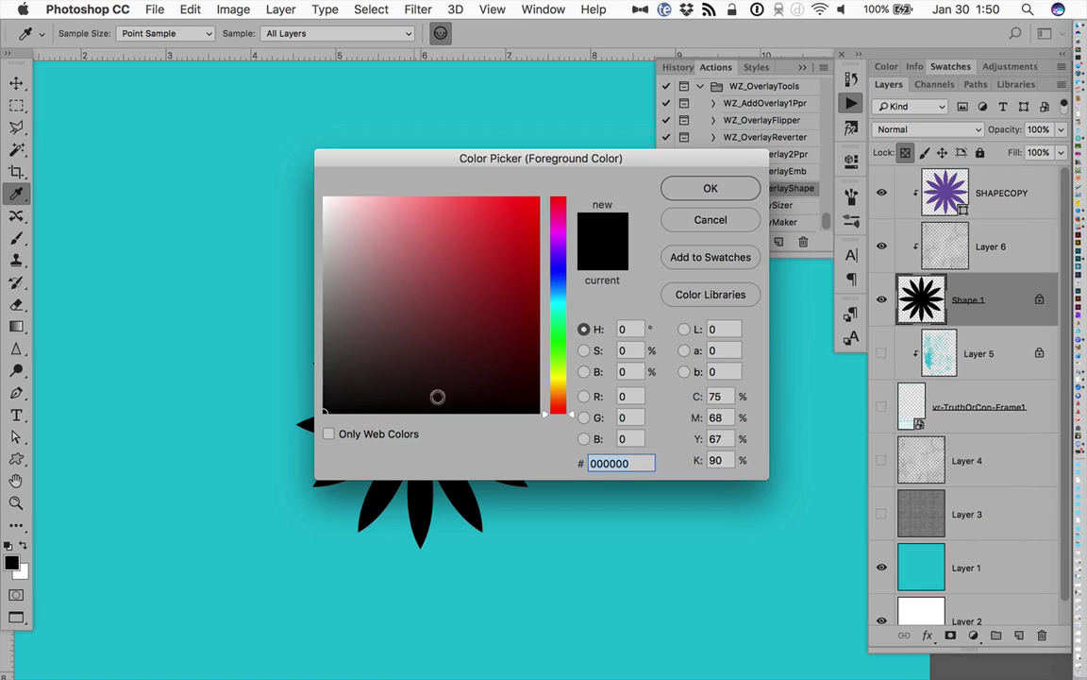
pyautogui.write('c0c0c0')
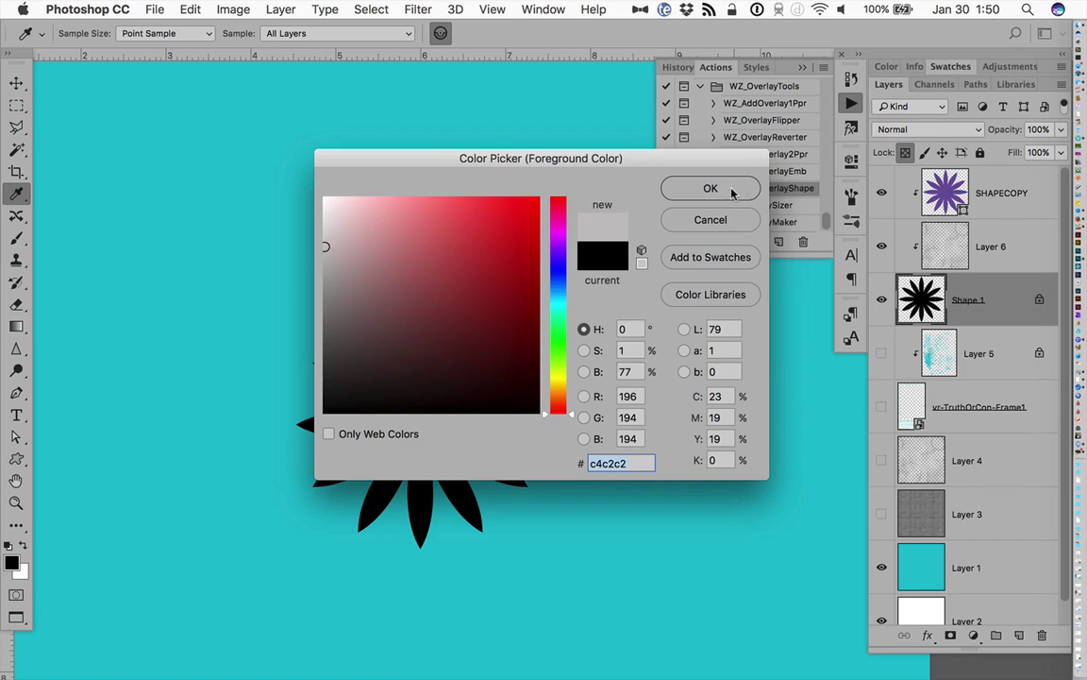
pyautogui.click(729, 187)
pyautogui.hotkey('alt', 'BackSpace')
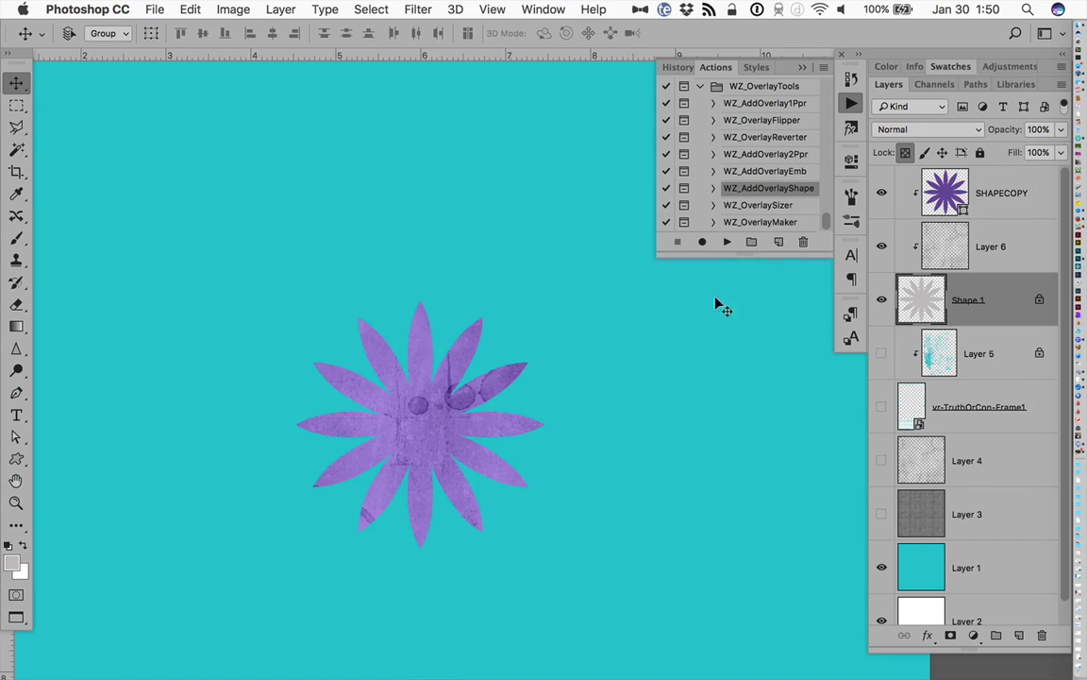
# Inspect the recoloured flower up close and against the whole turquoise paper.
pyautogui.hscroll(5, 672, 341)
pyautogui.scroll(-2, 672, 342)
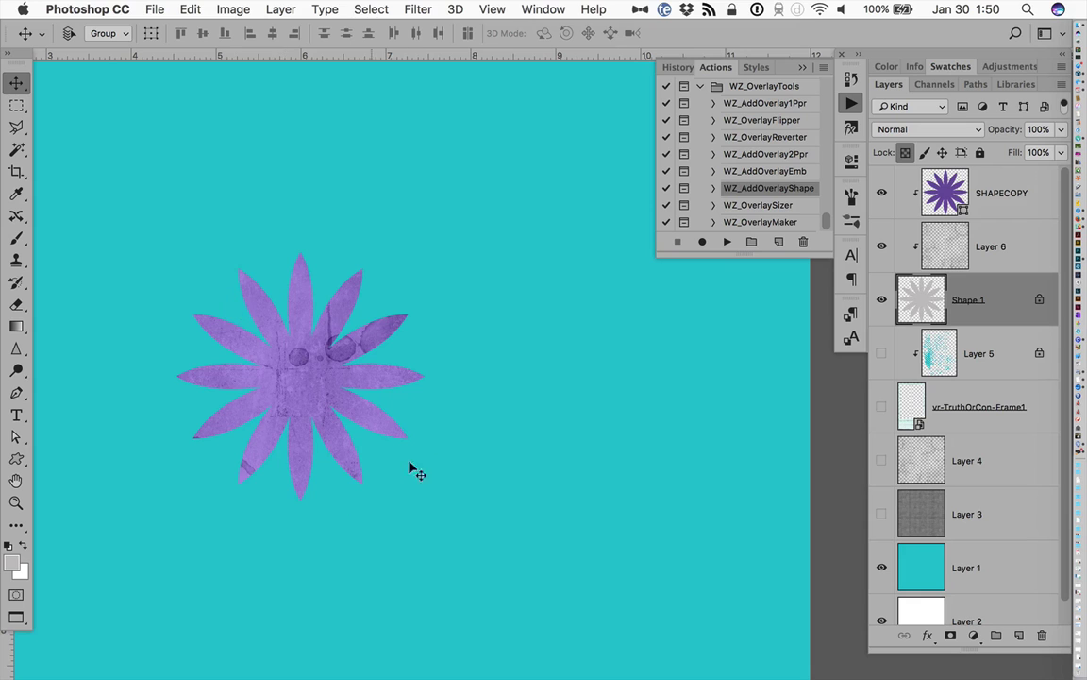
pyautogui.press('super')
pyautogui.press('super+0')
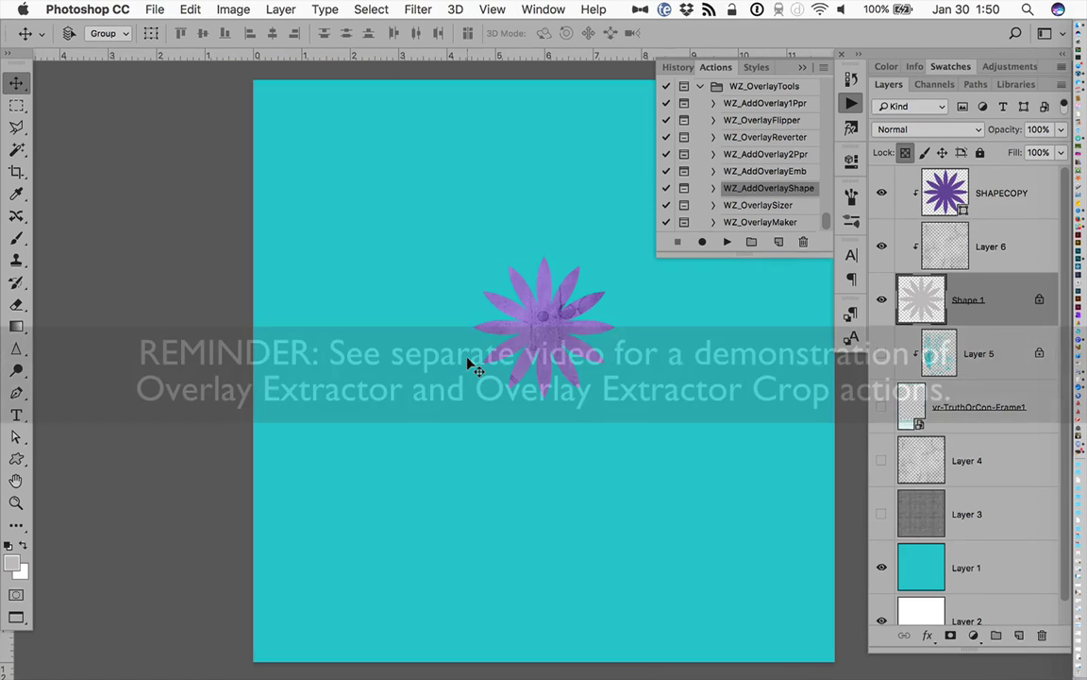
pyautogui.hscroll(3, 473, 326)
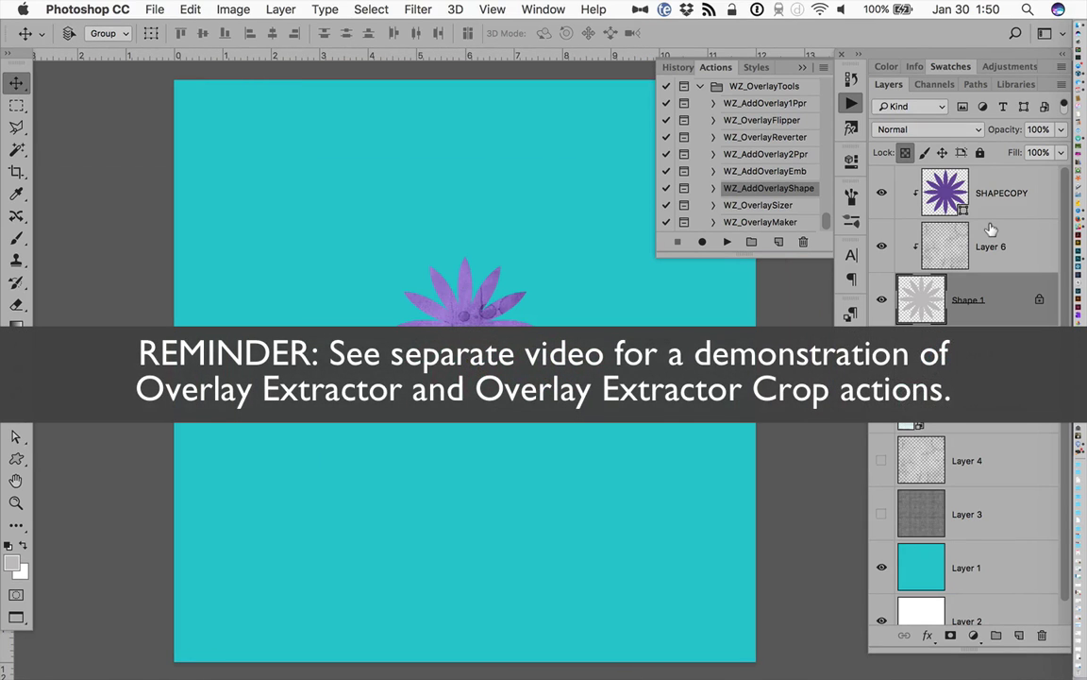